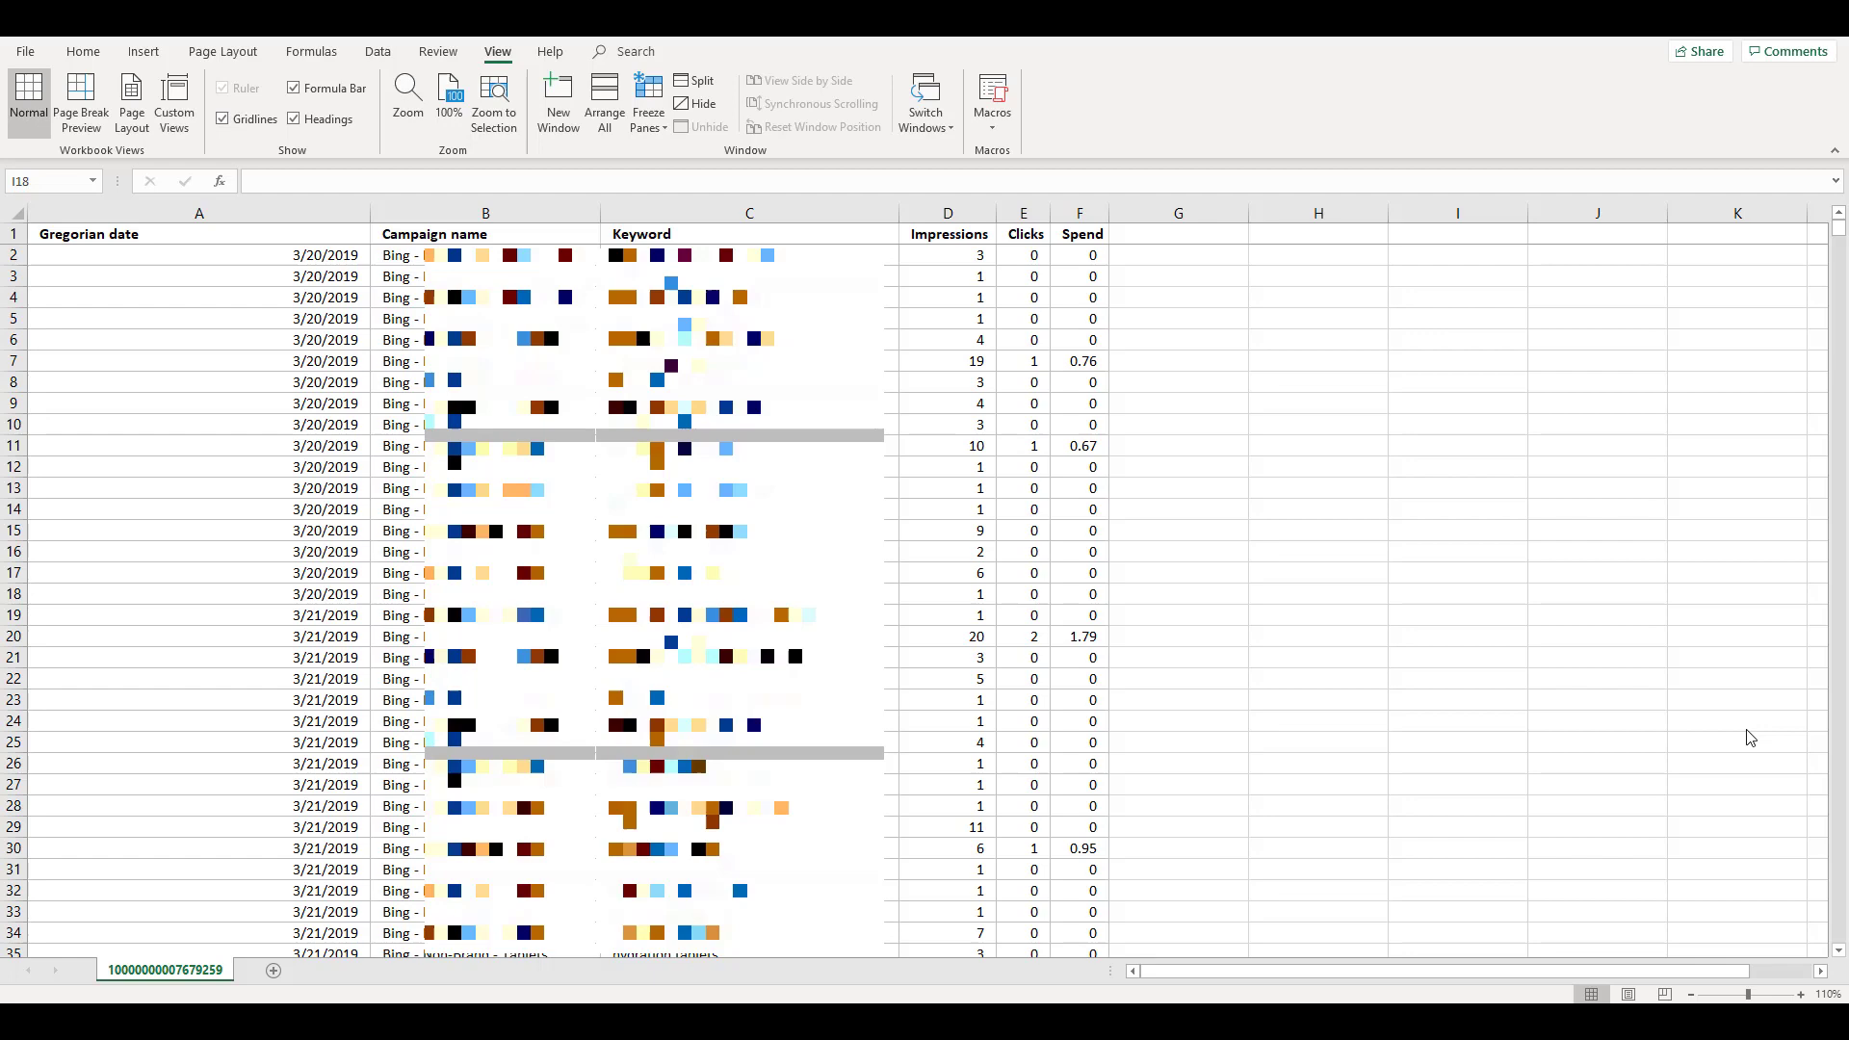
Step: Delete the Total row and copyright footer (rows 2276–2285) so the data ends at row 2275
click(168, 764)
key(ctrl+shift+Down)
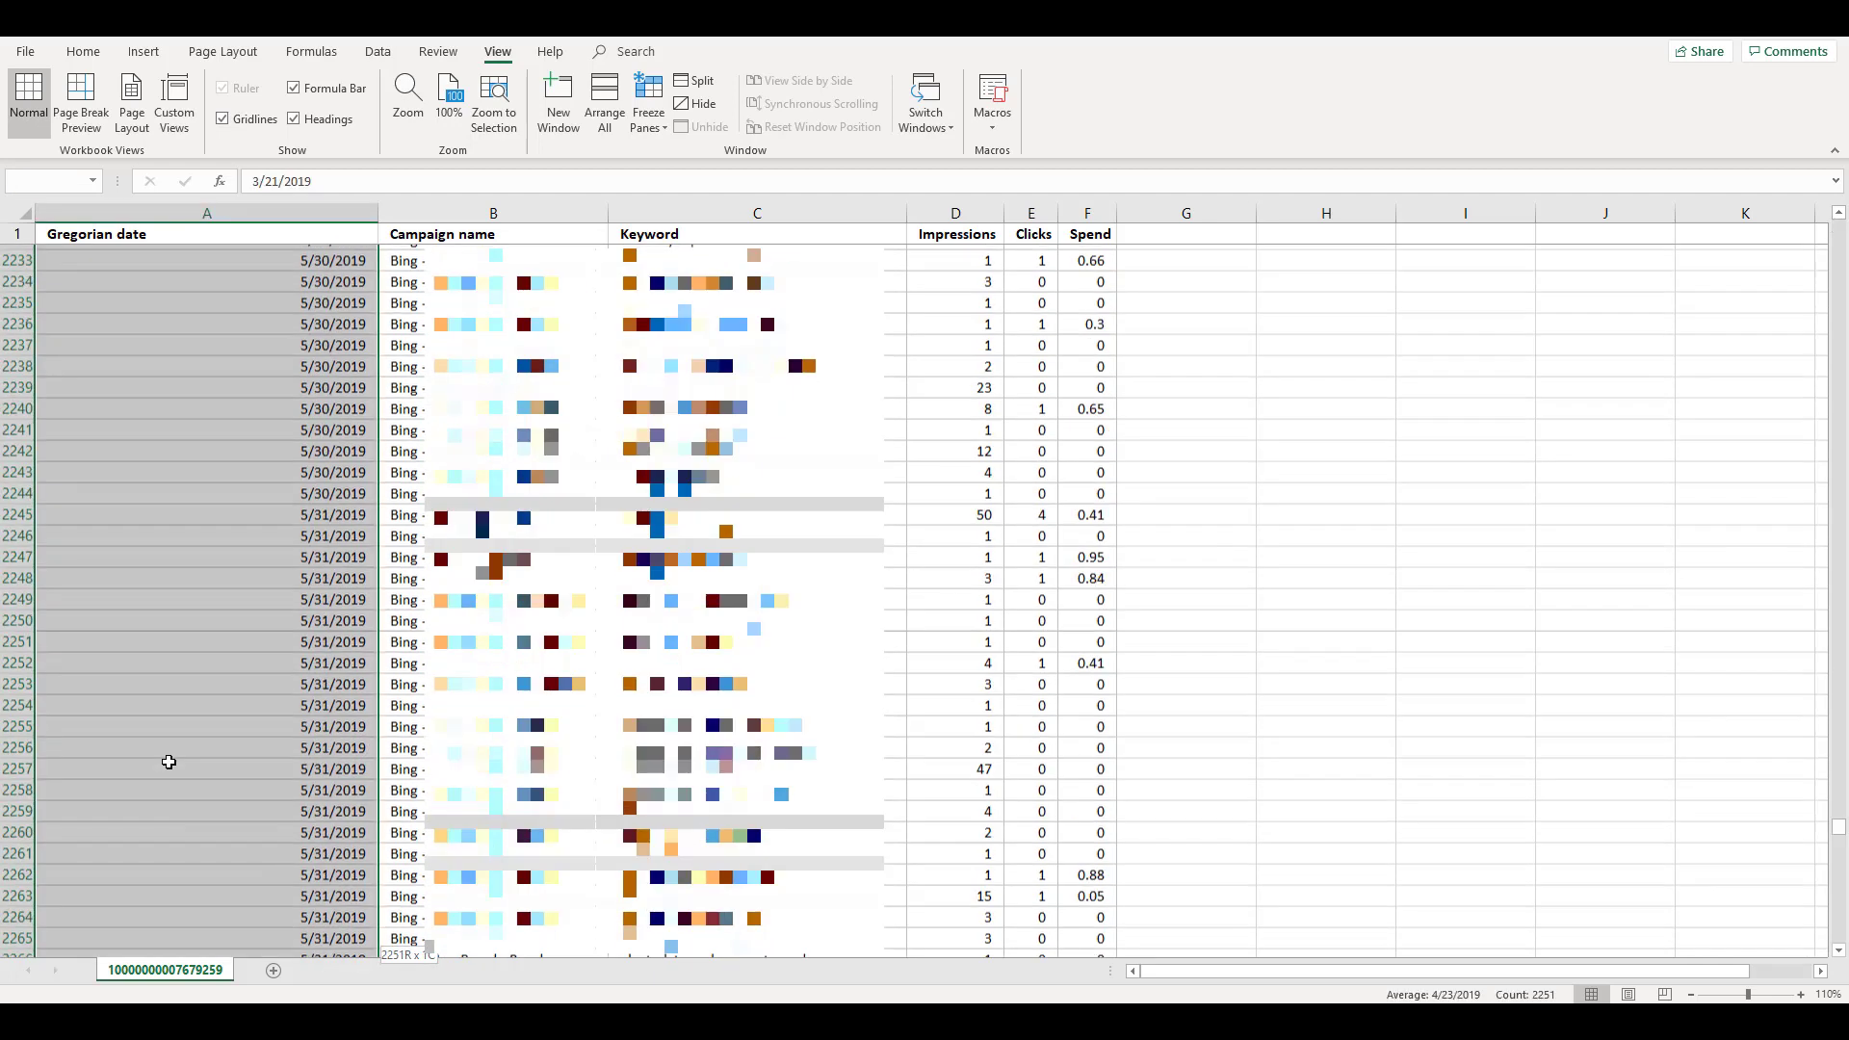
scroll(168, 761, down, 3)
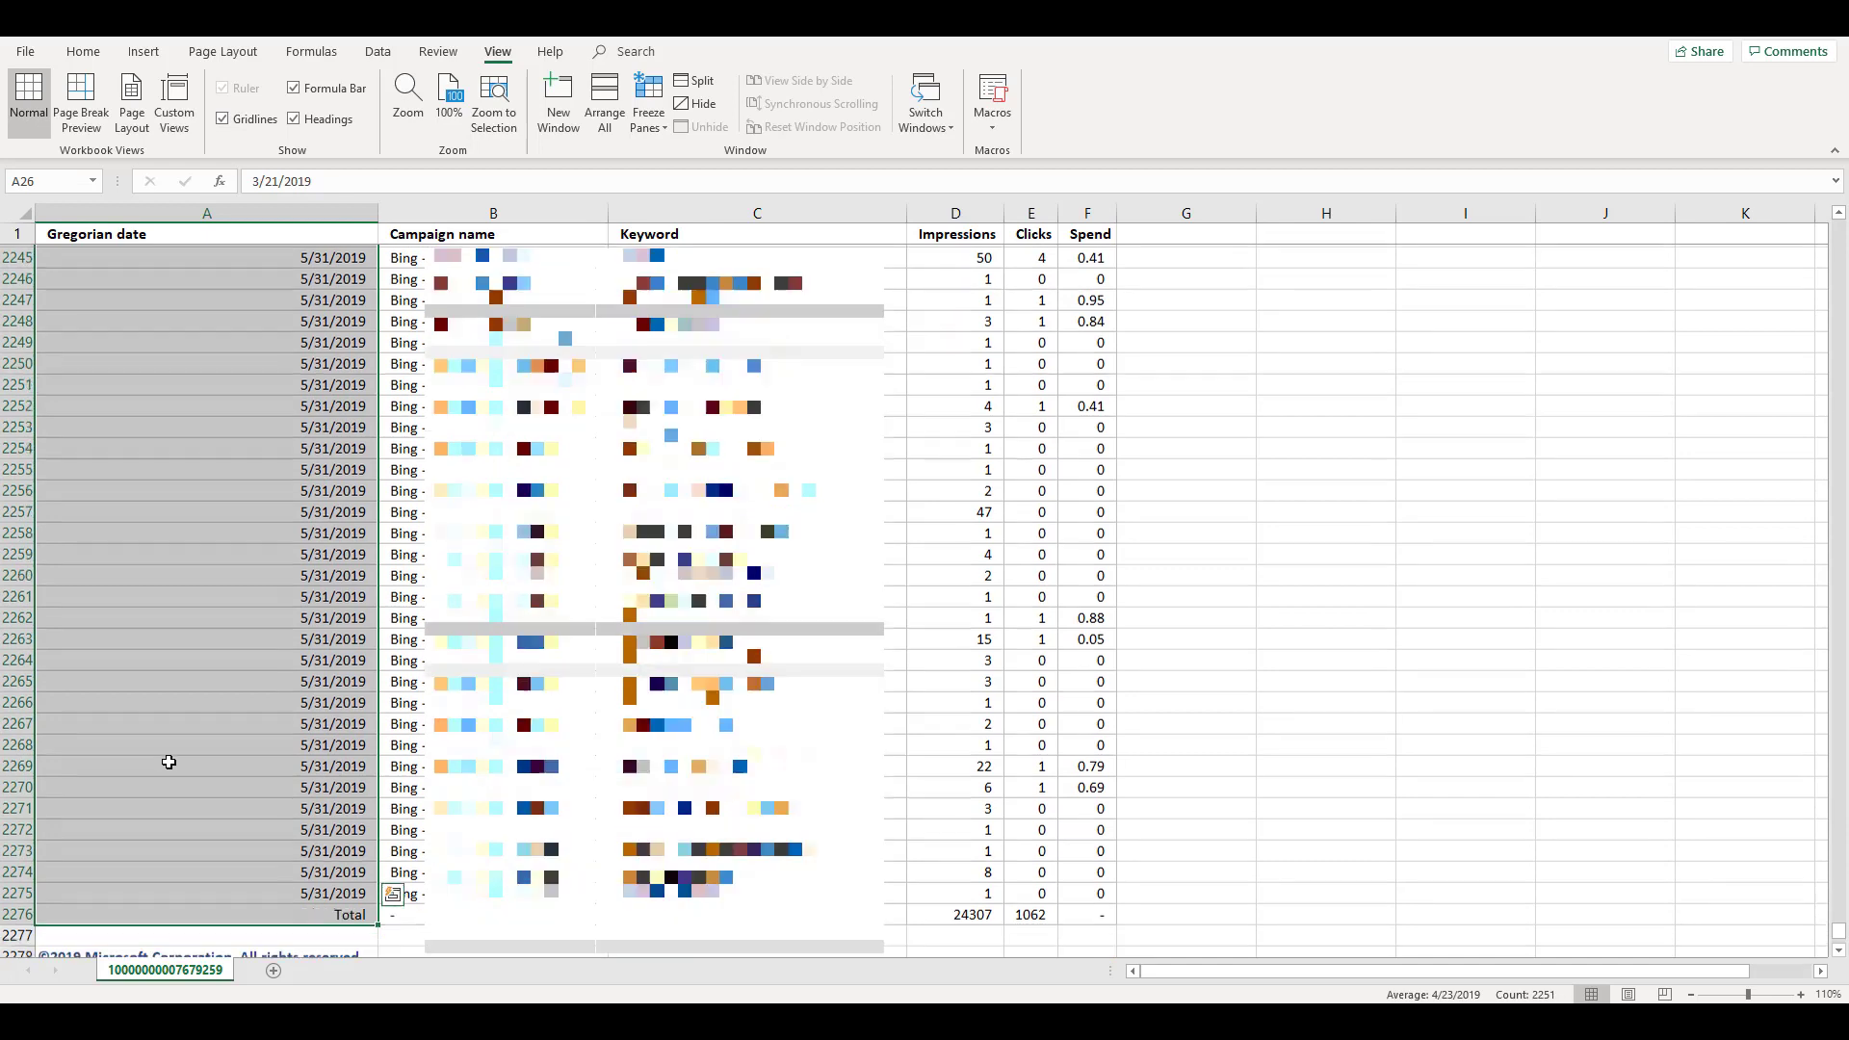
click(228, 826)
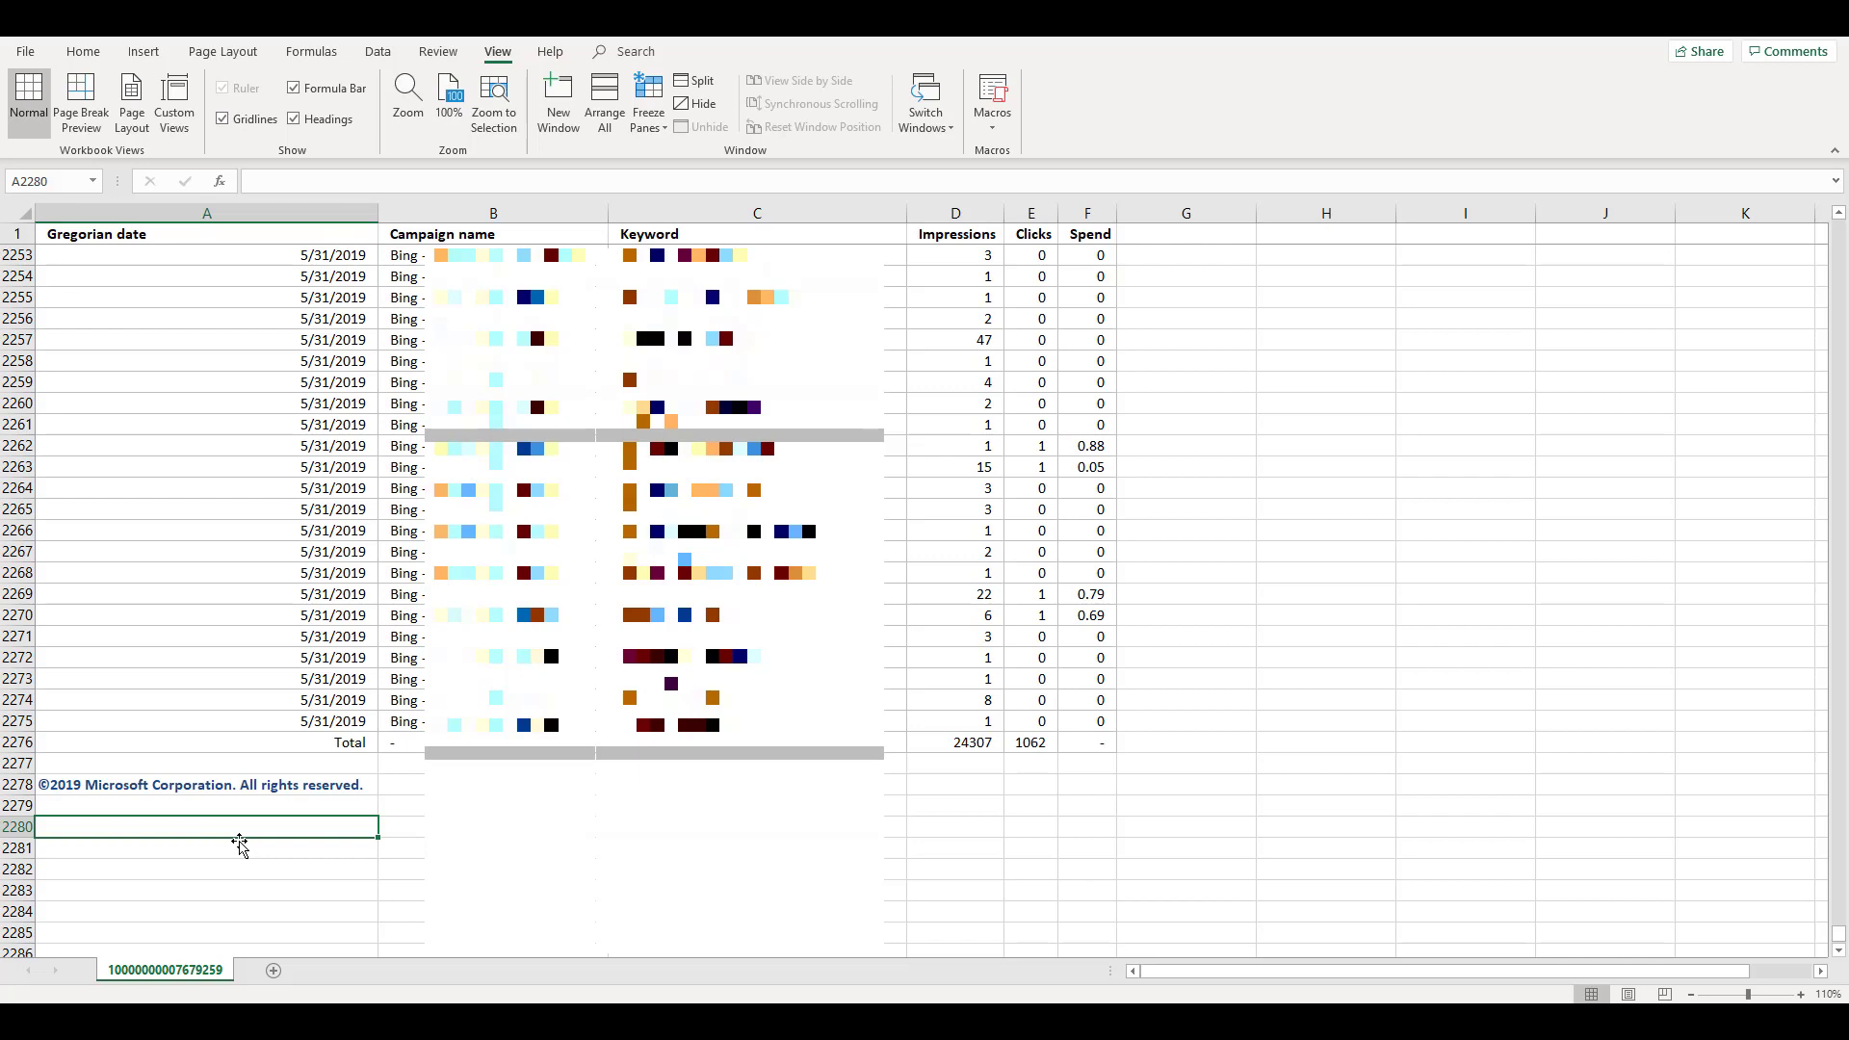
drag(17, 742, 17, 932)
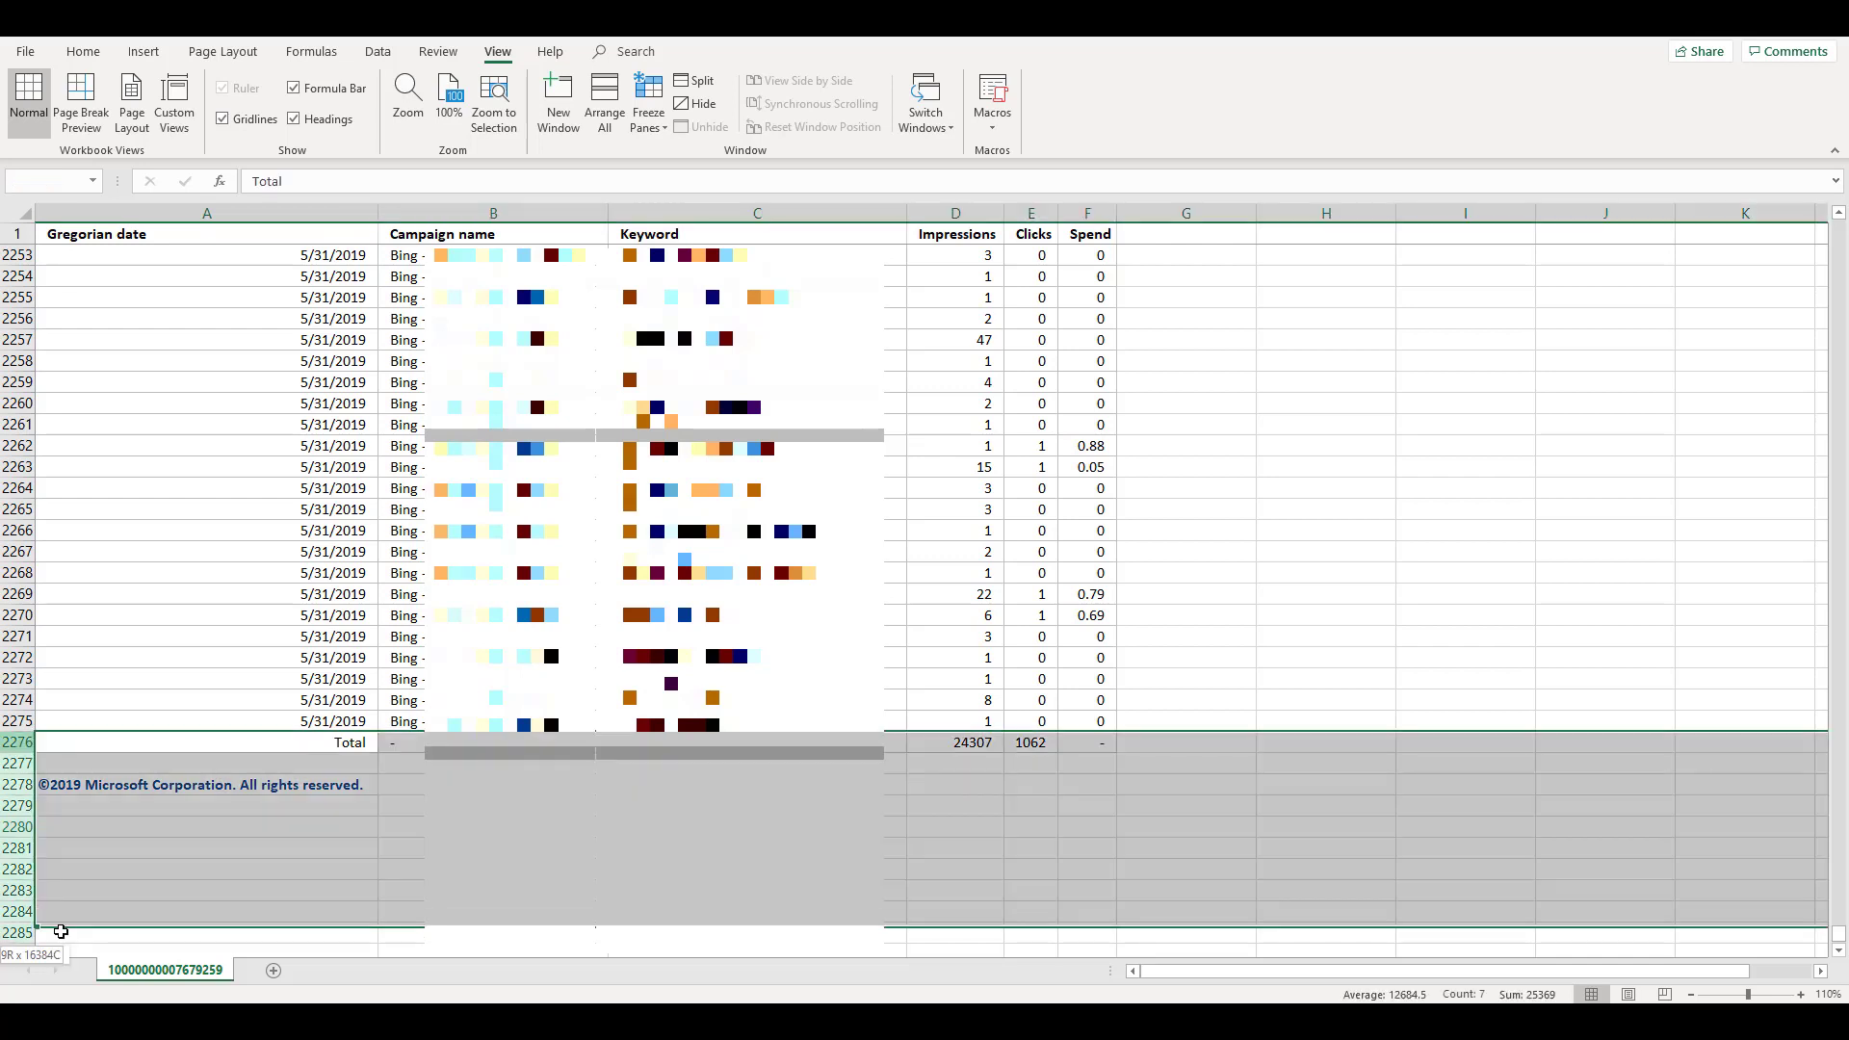
right_click(5, 826)
click(70, 668)
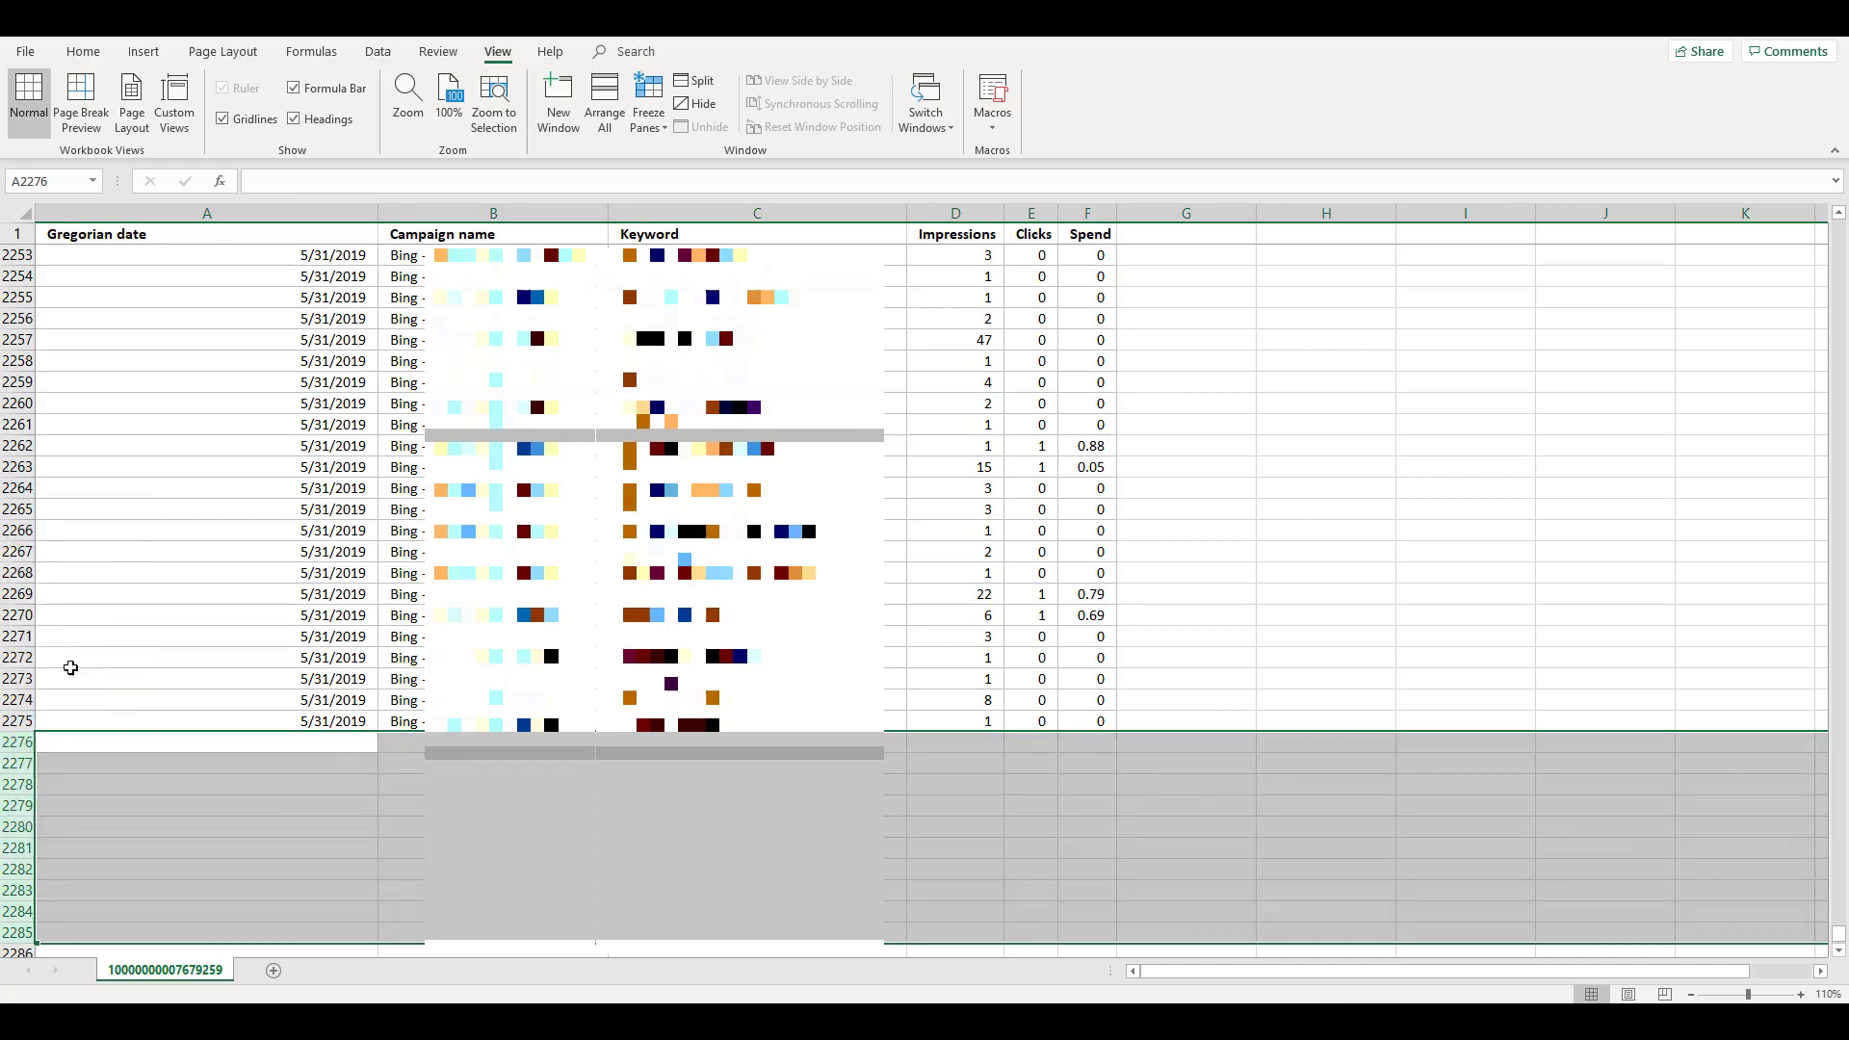
click(1185, 805)
drag(1838, 934, 1839, 219)
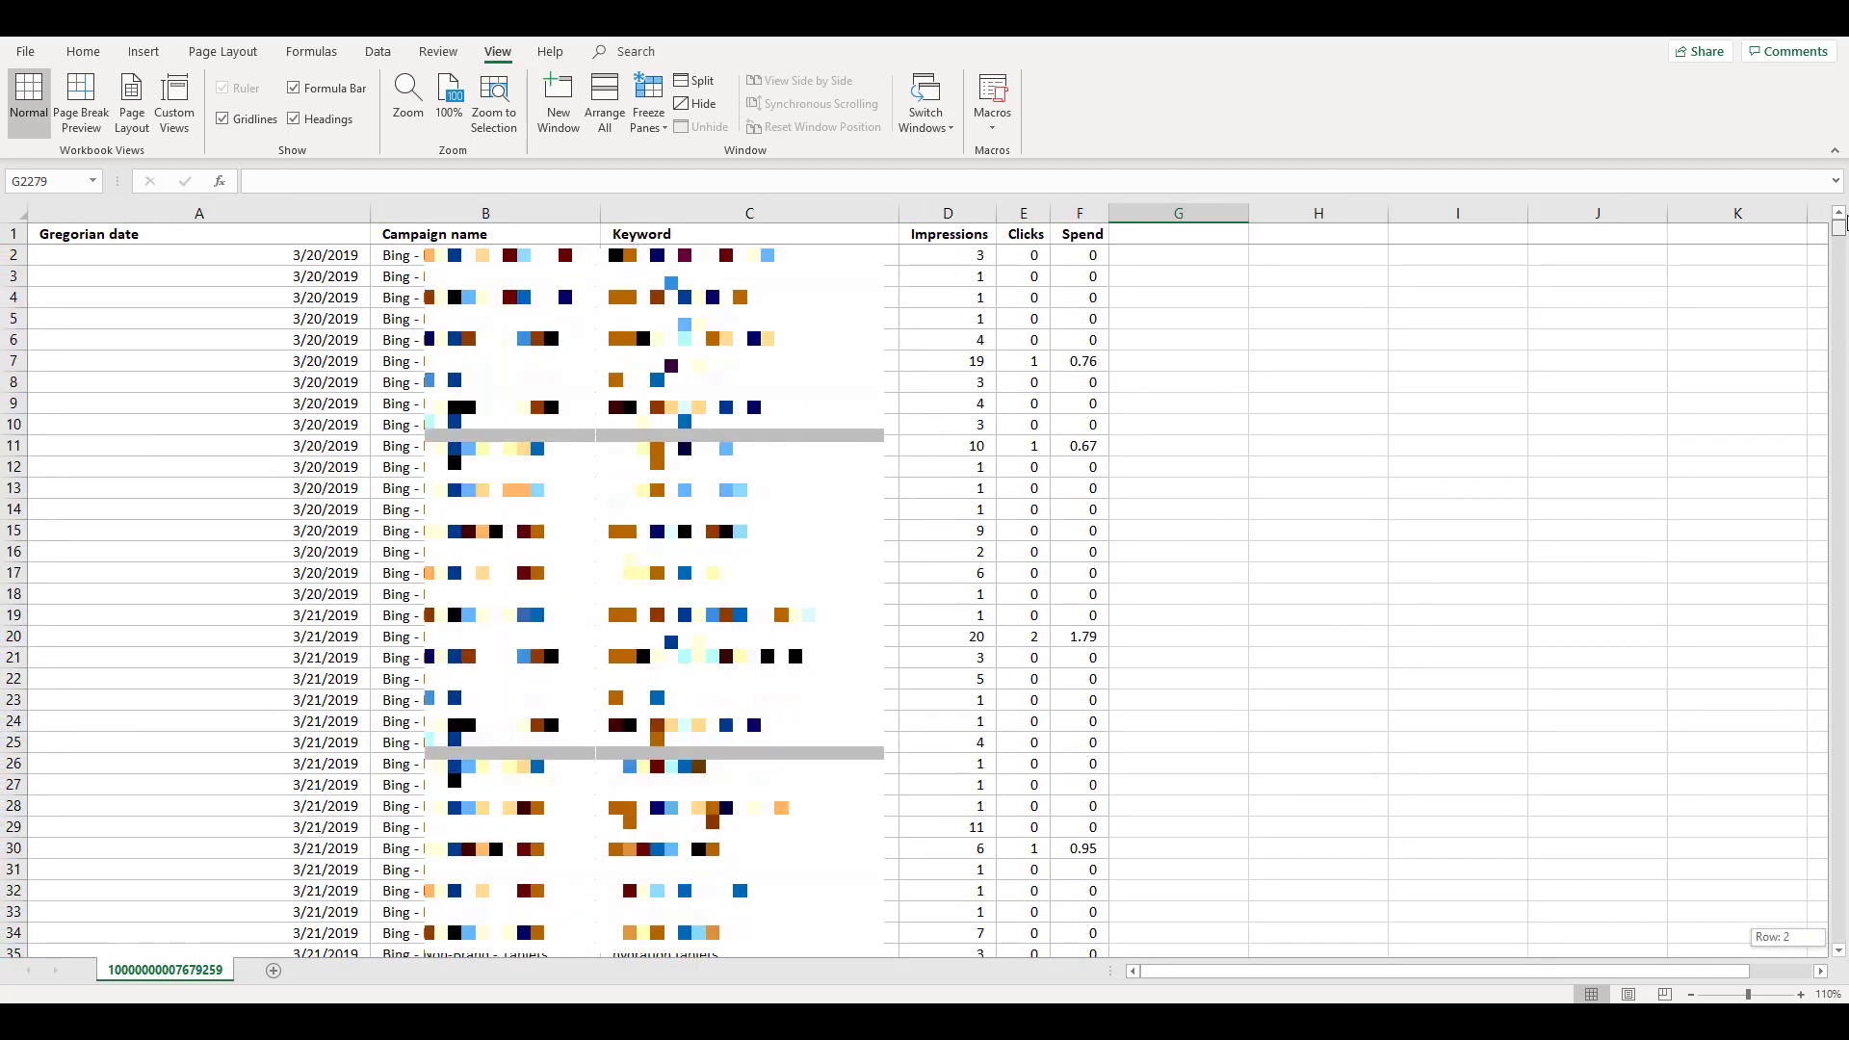
Step: Insert two columns before Campaign name, headed Source and Medium
right_click(489, 212)
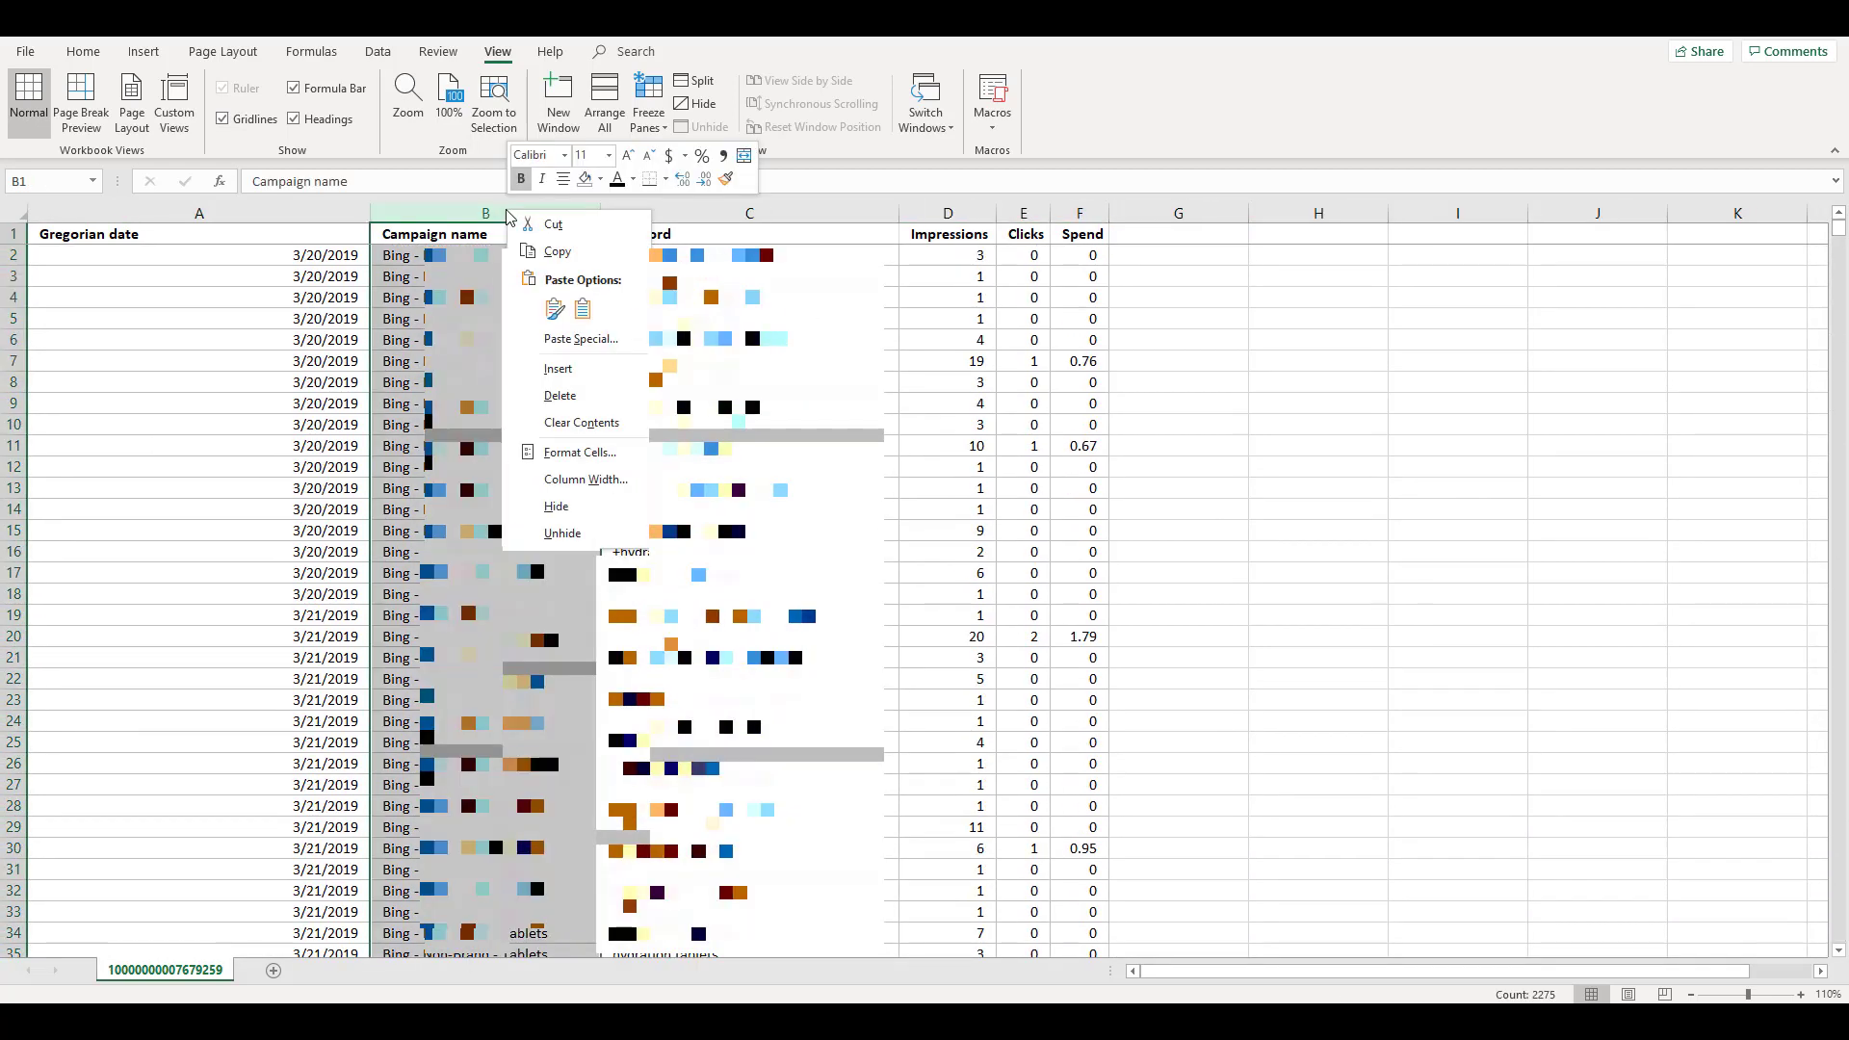
click(590, 375)
right_click(559, 213)
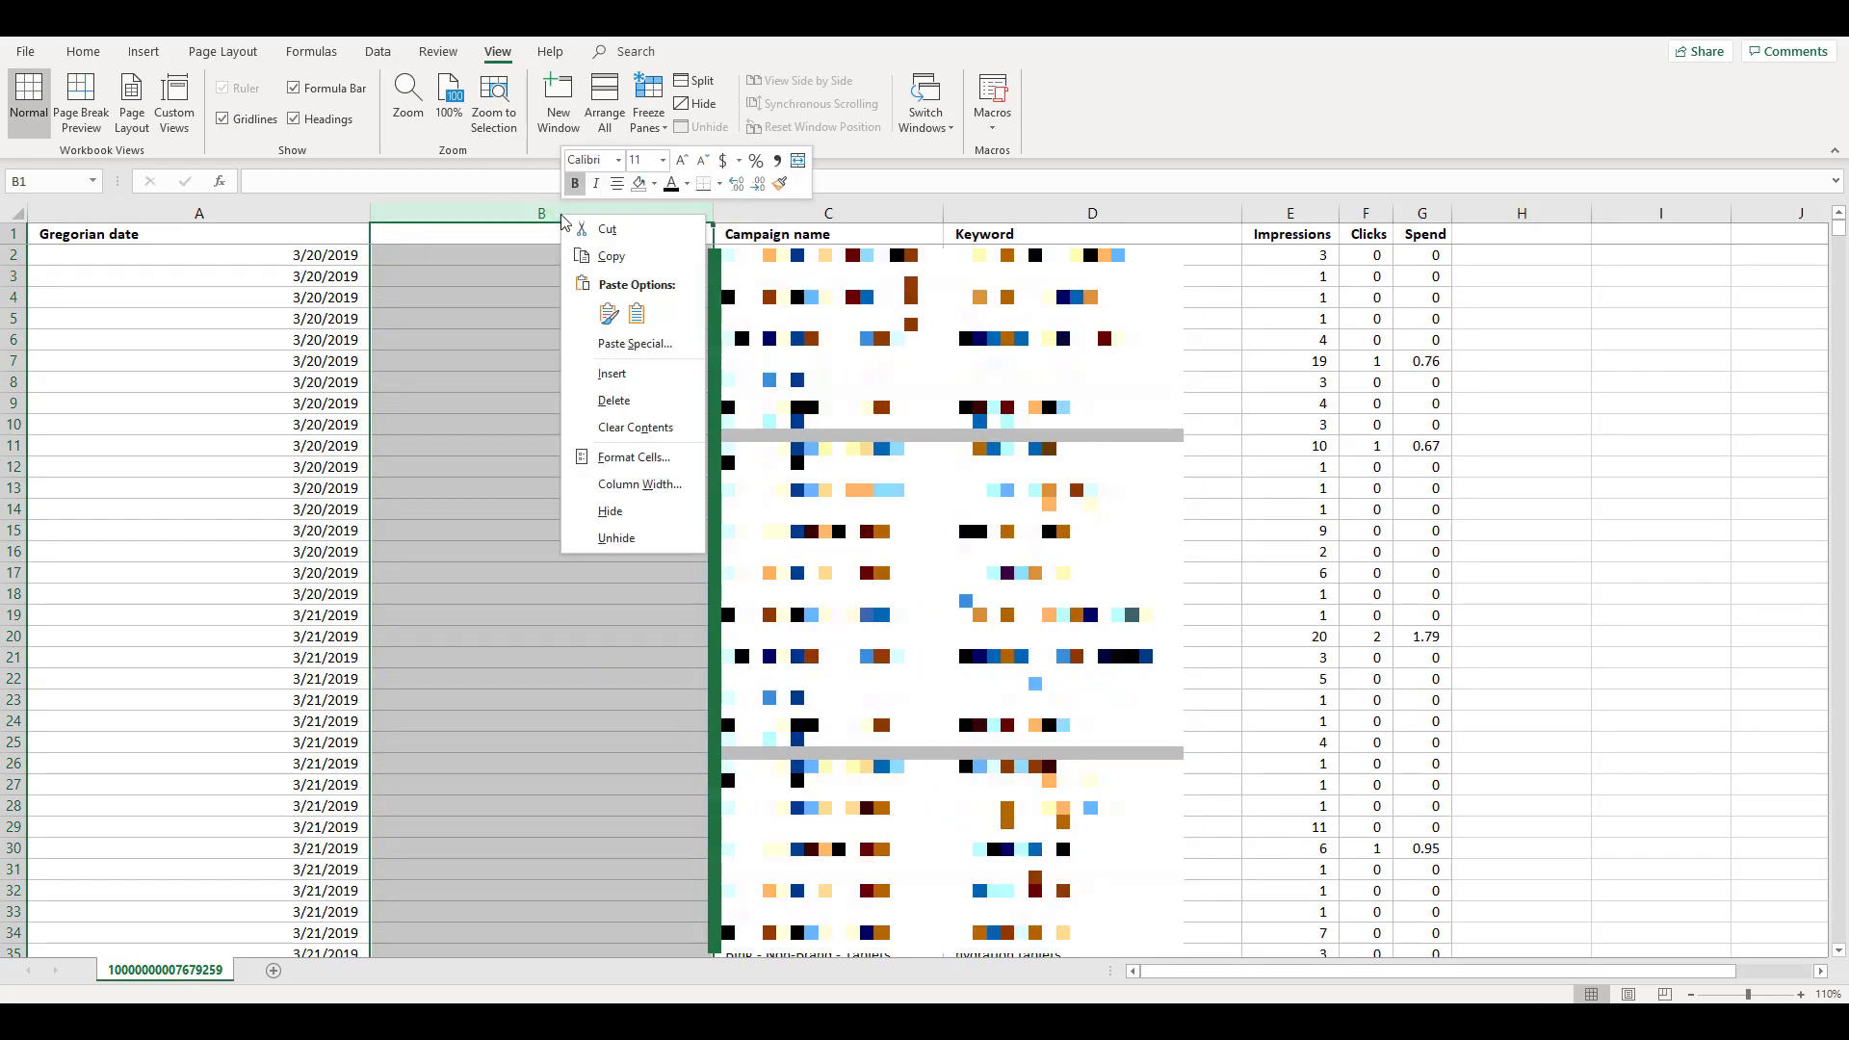
click(602, 373)
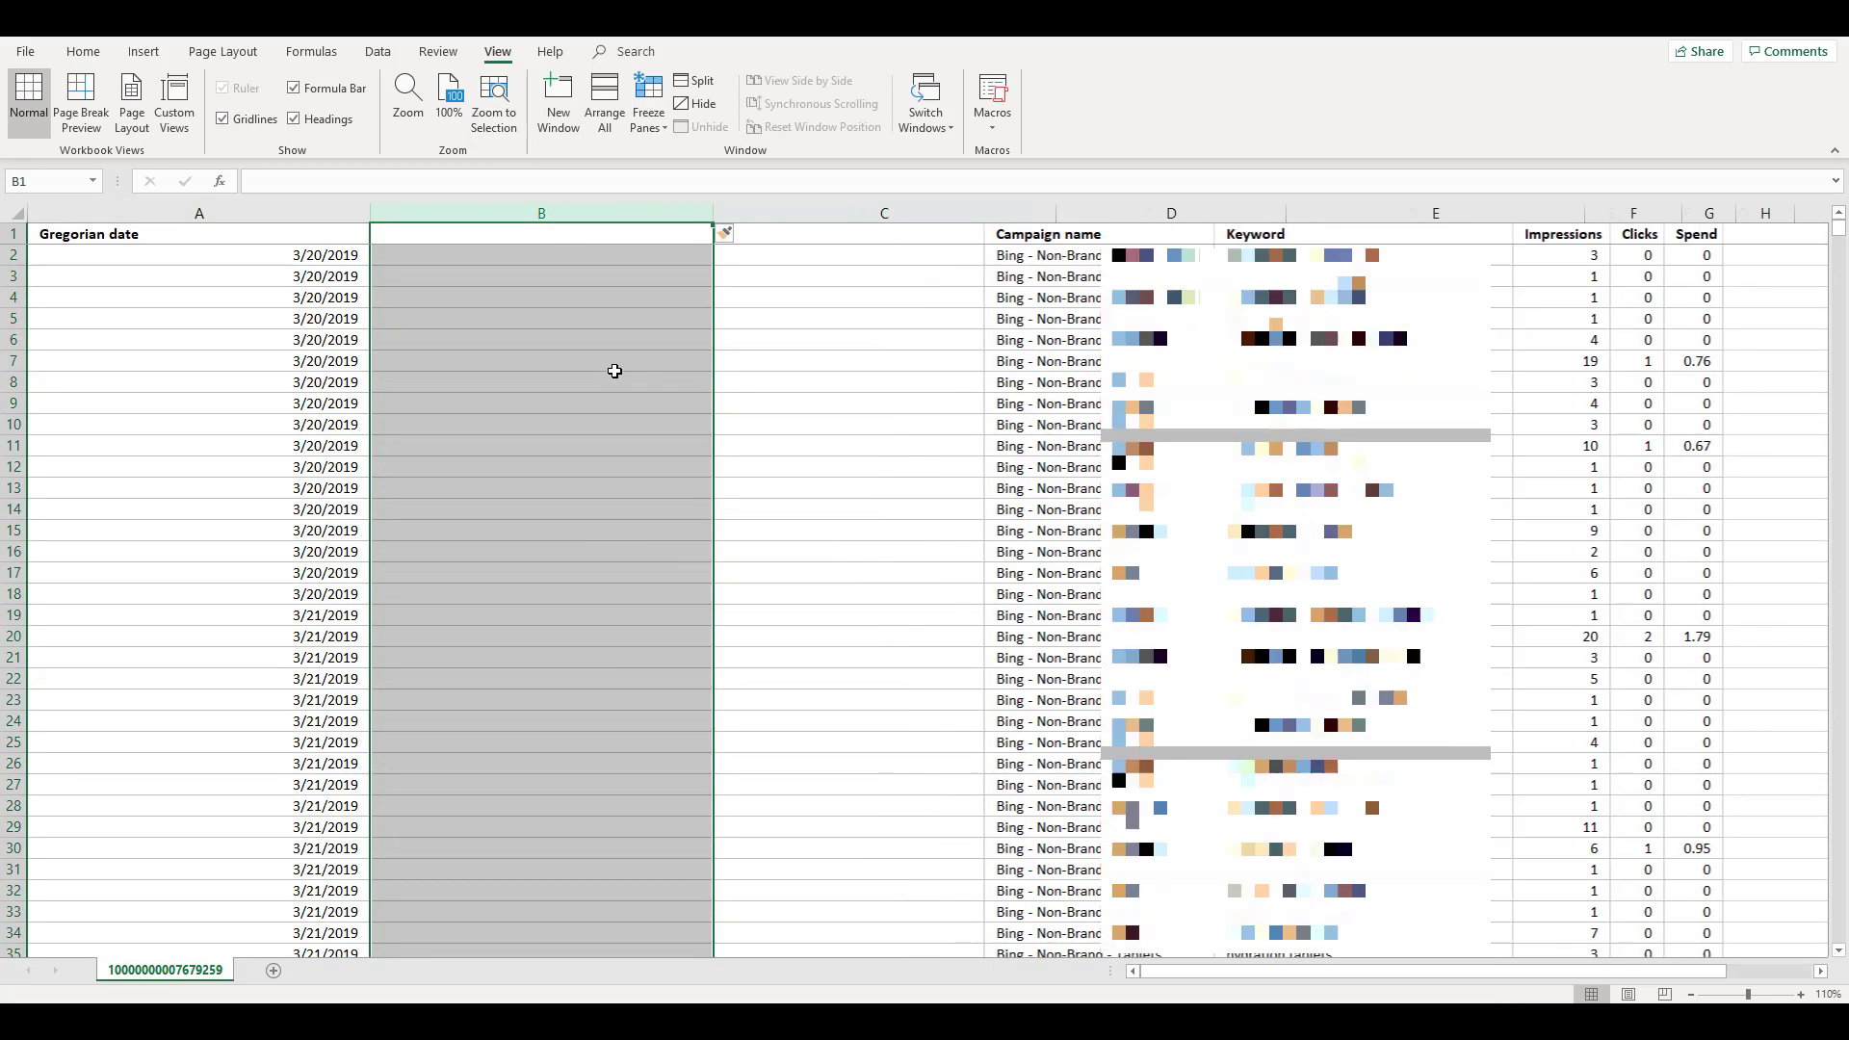
click(571, 237)
text(Source)
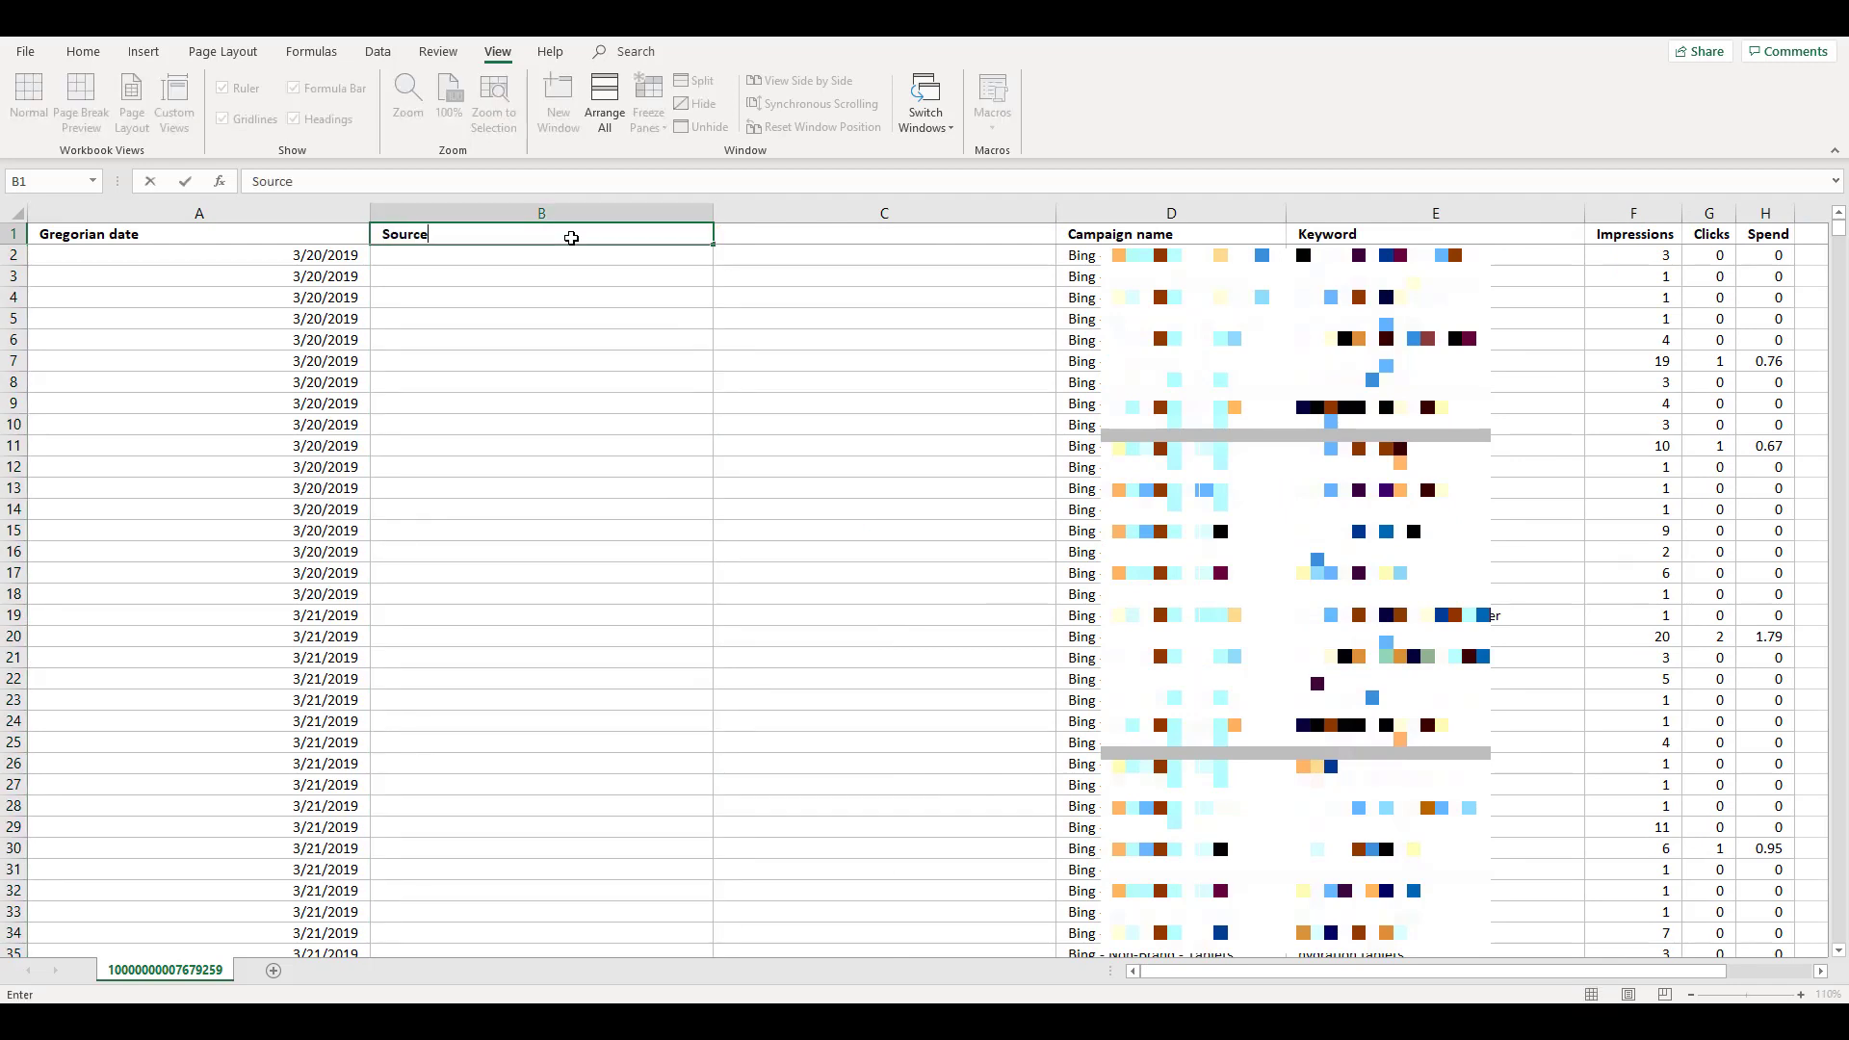
key(Tab)
text(Medium)
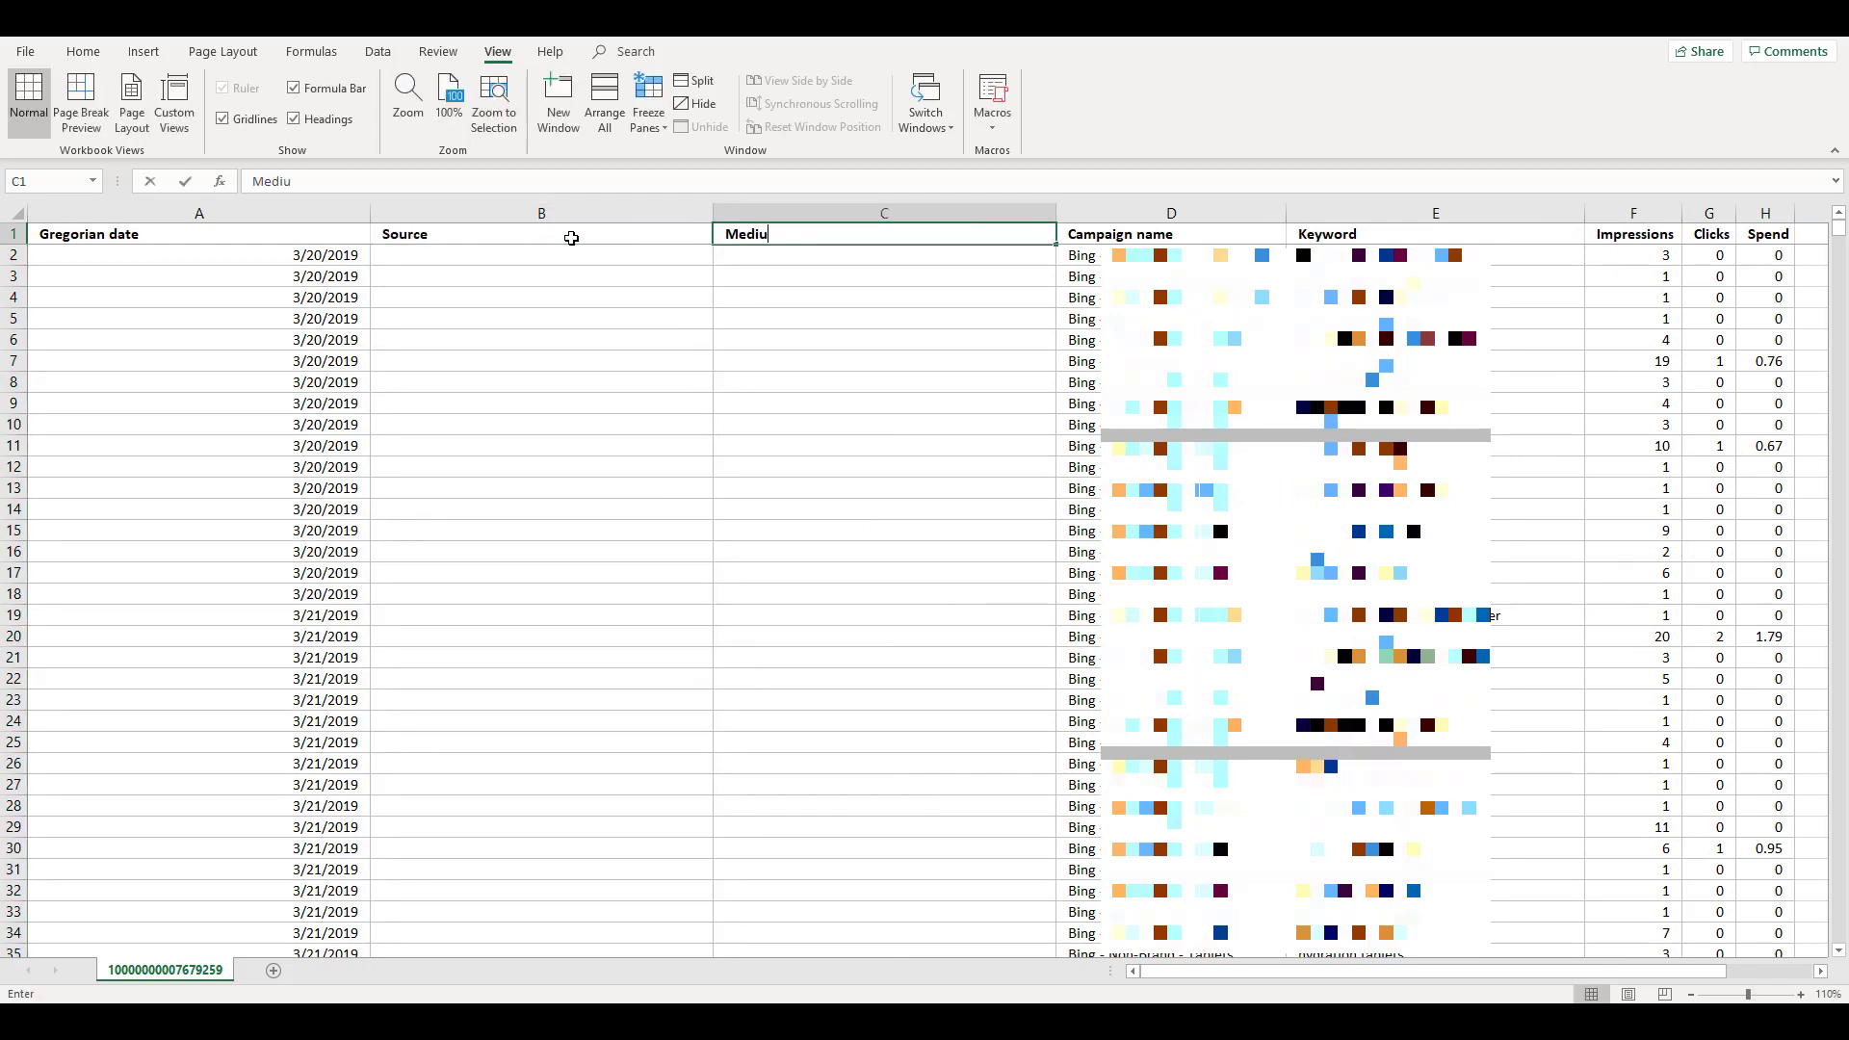
click(572, 255)
Step: Fill bing and cpc down every data row, then select all the dates in column A
text(bing)
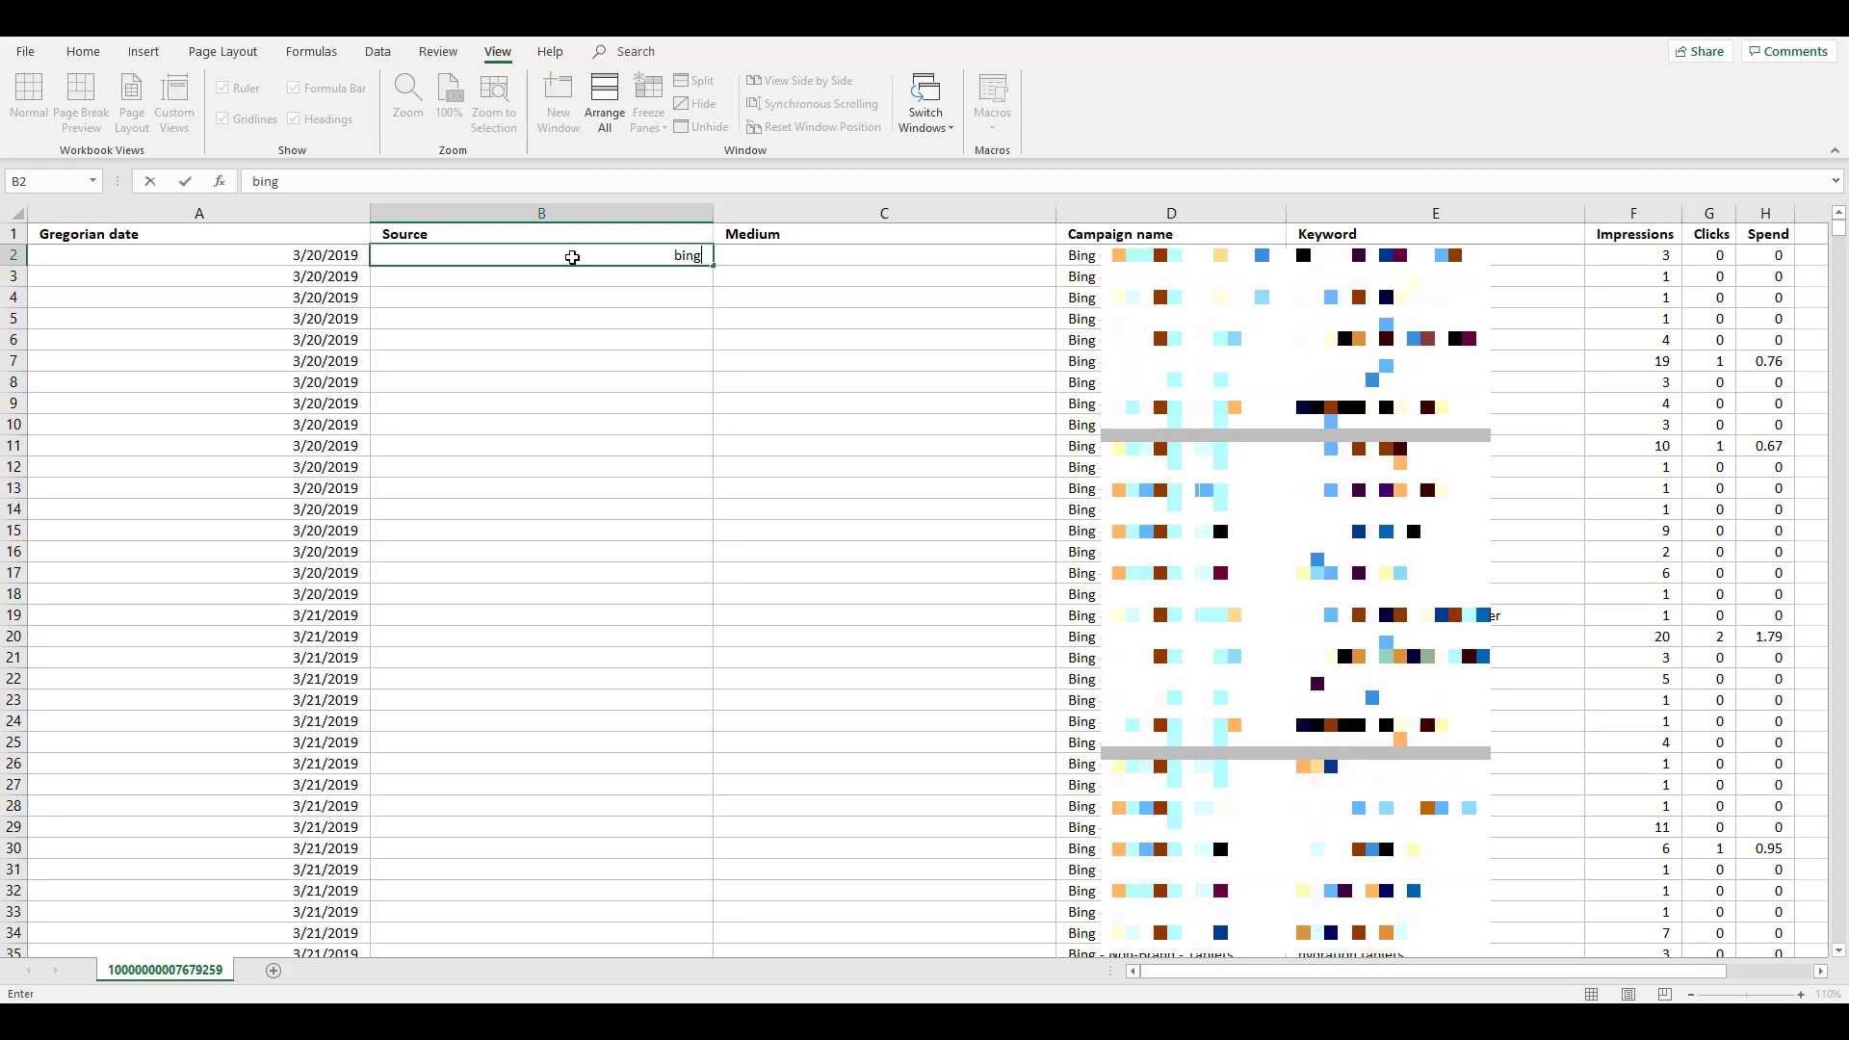
key(Tab)
text(cpc)
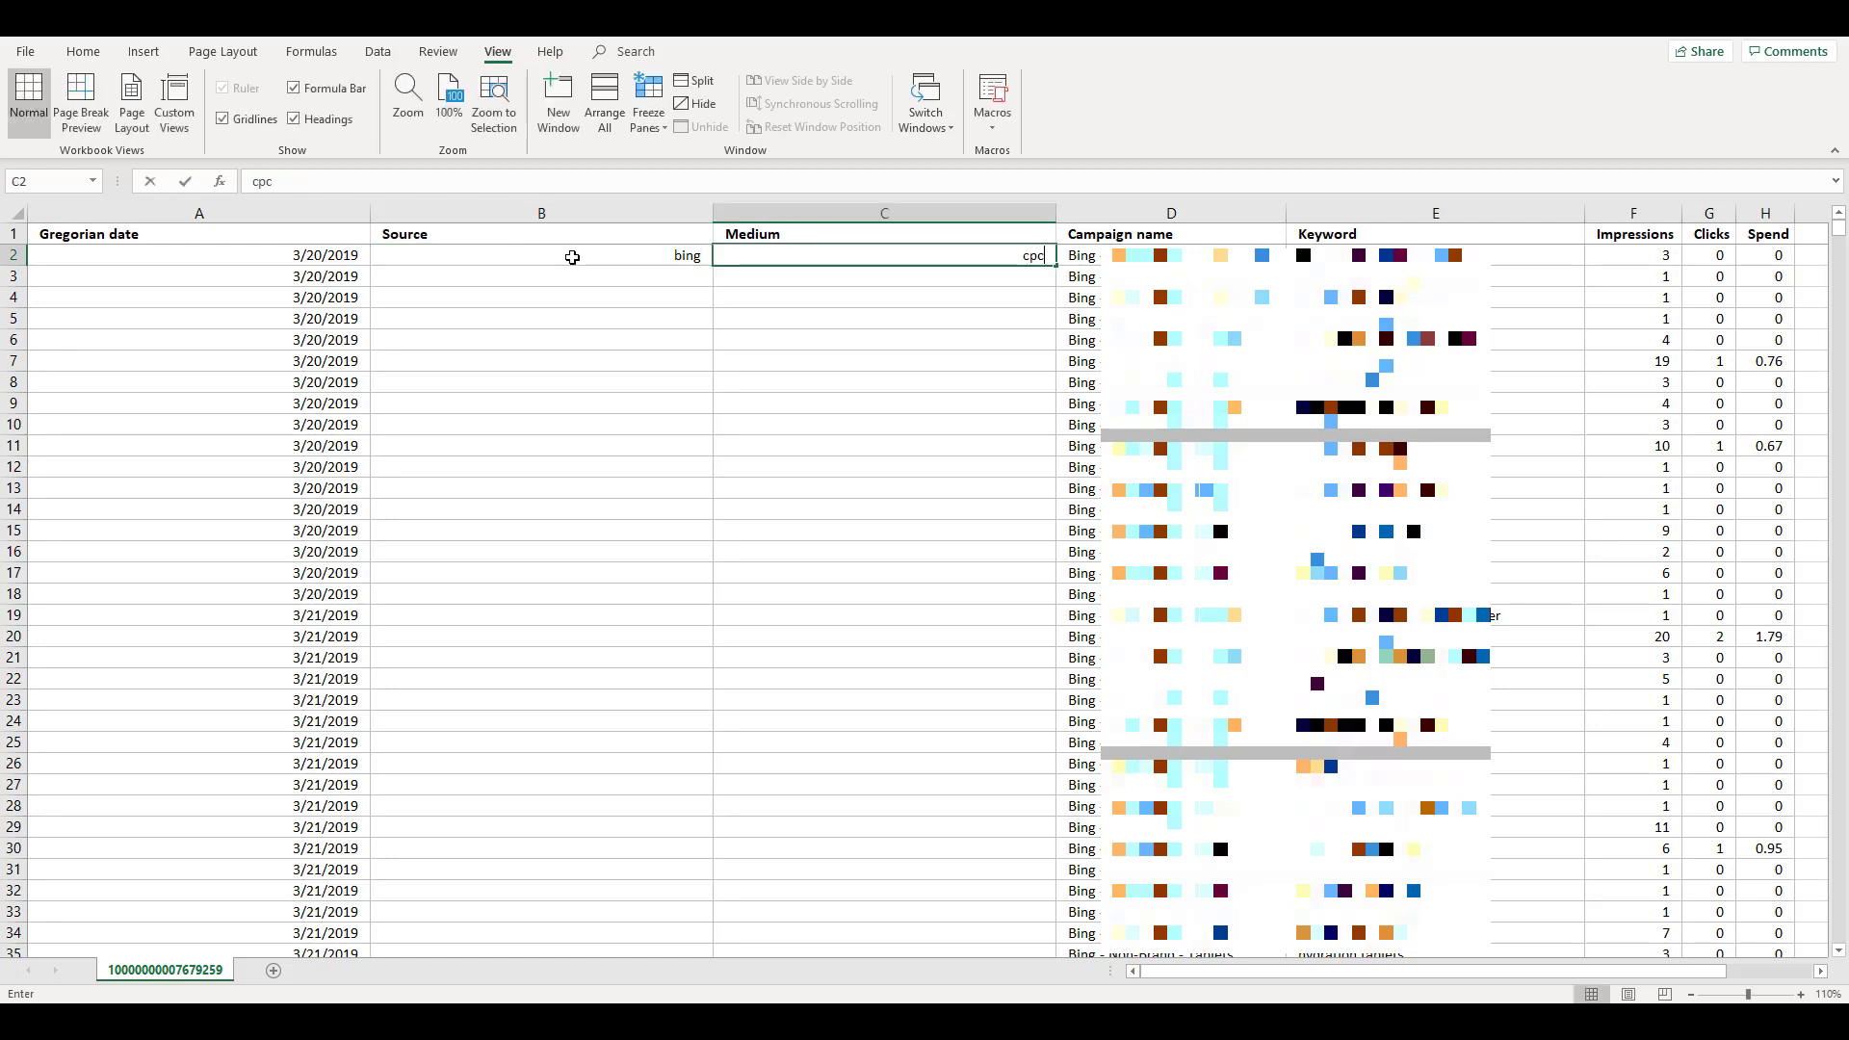
drag(572, 255, 751, 255)
double_click(1055, 263)
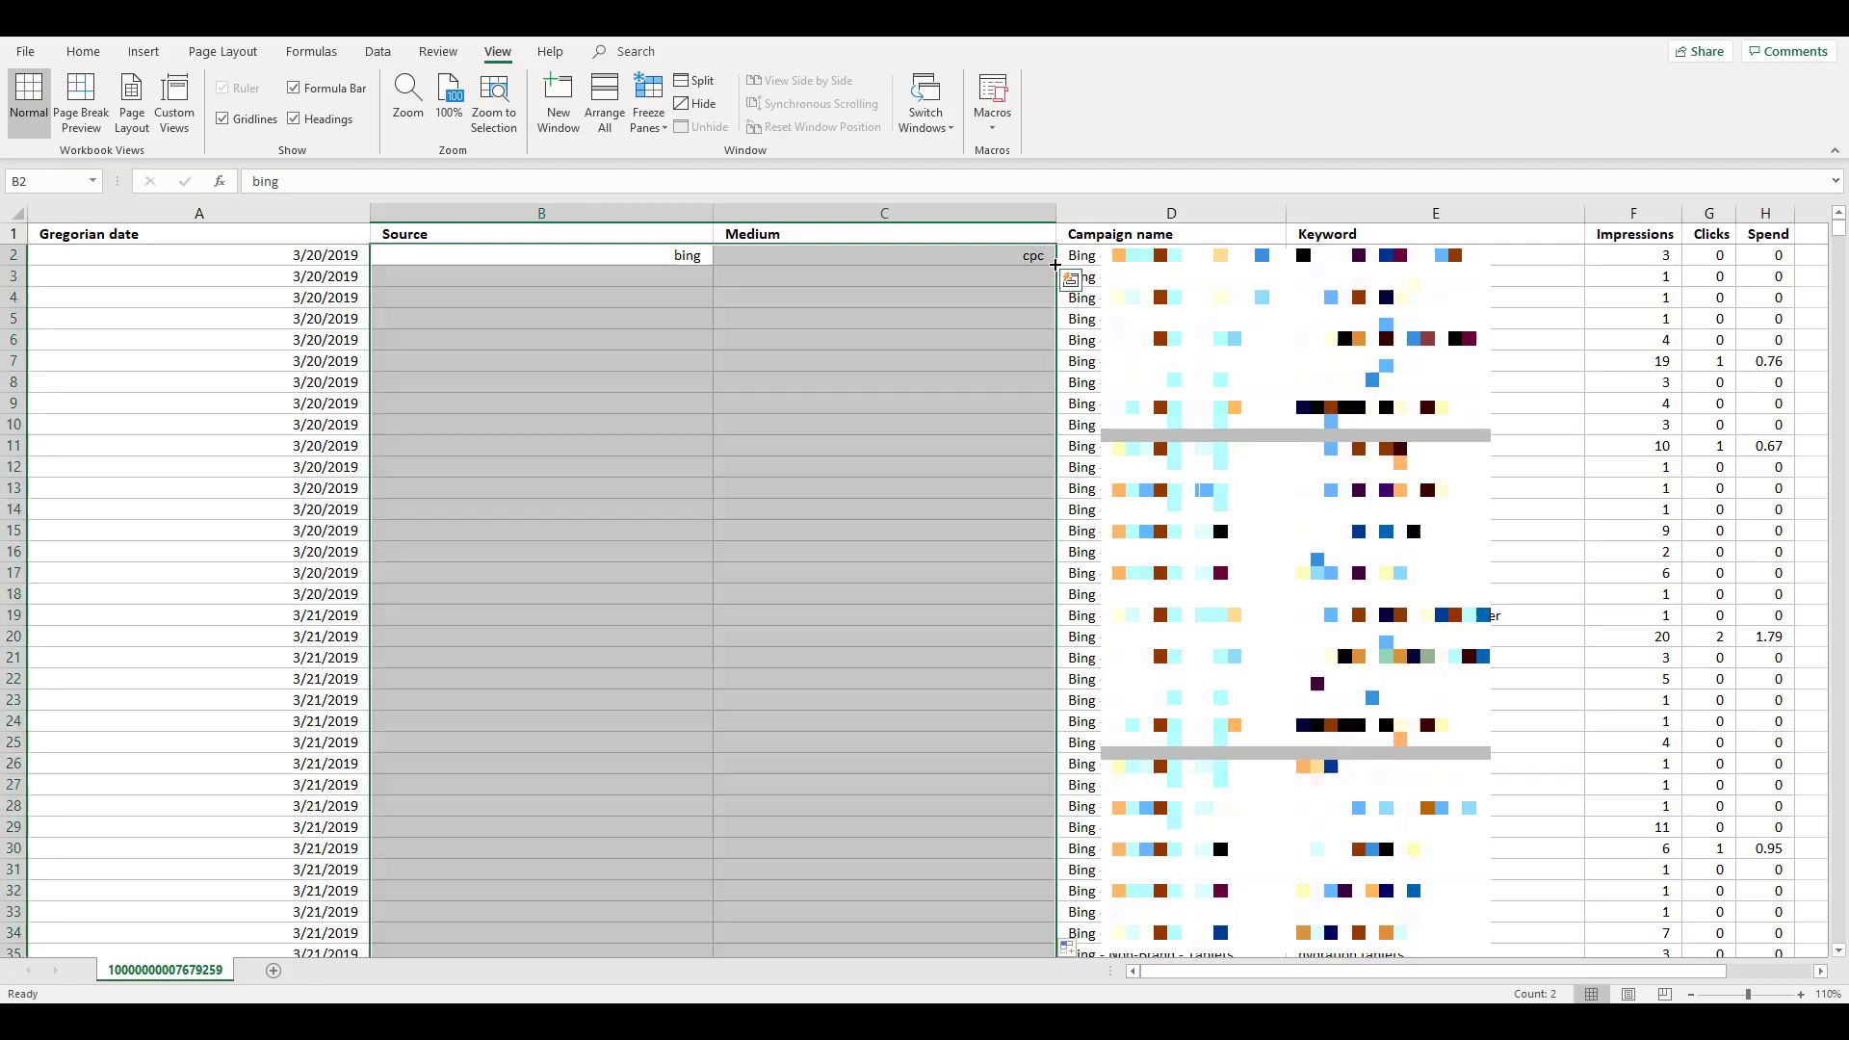
click(289, 254)
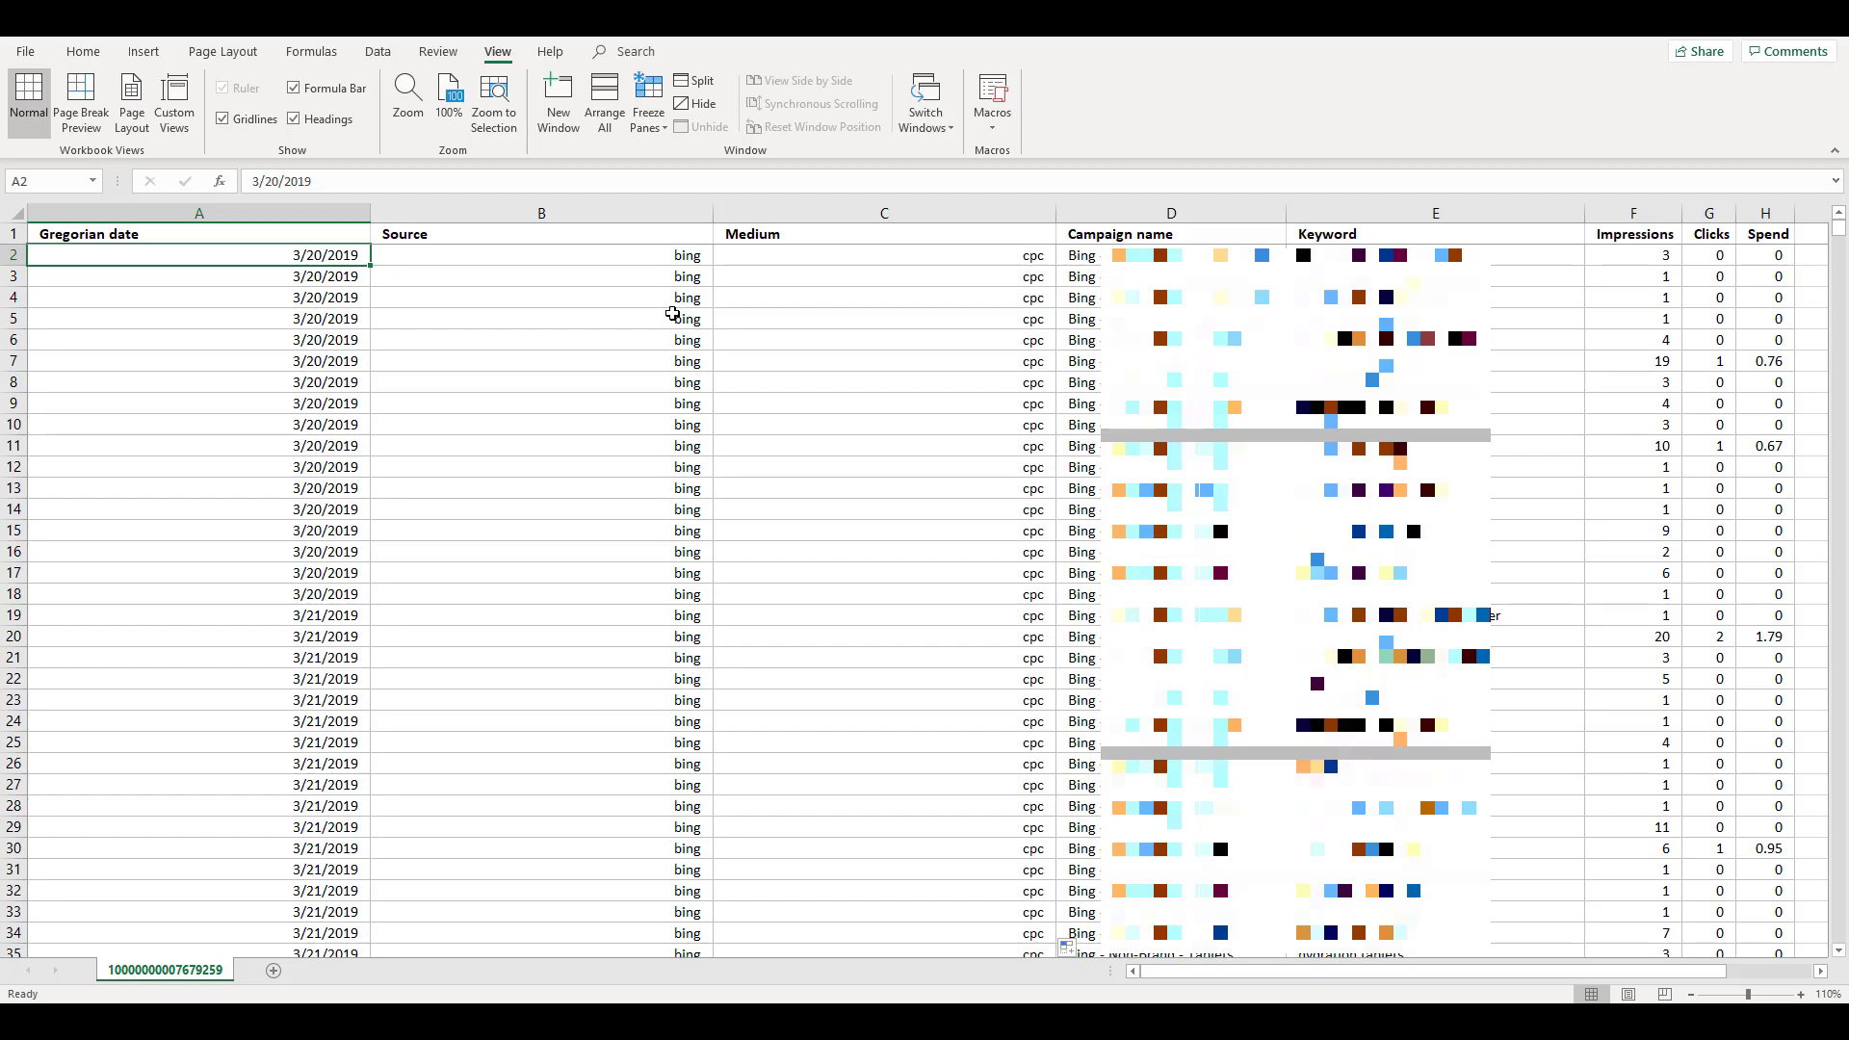
key(ctrl+shift+Down)
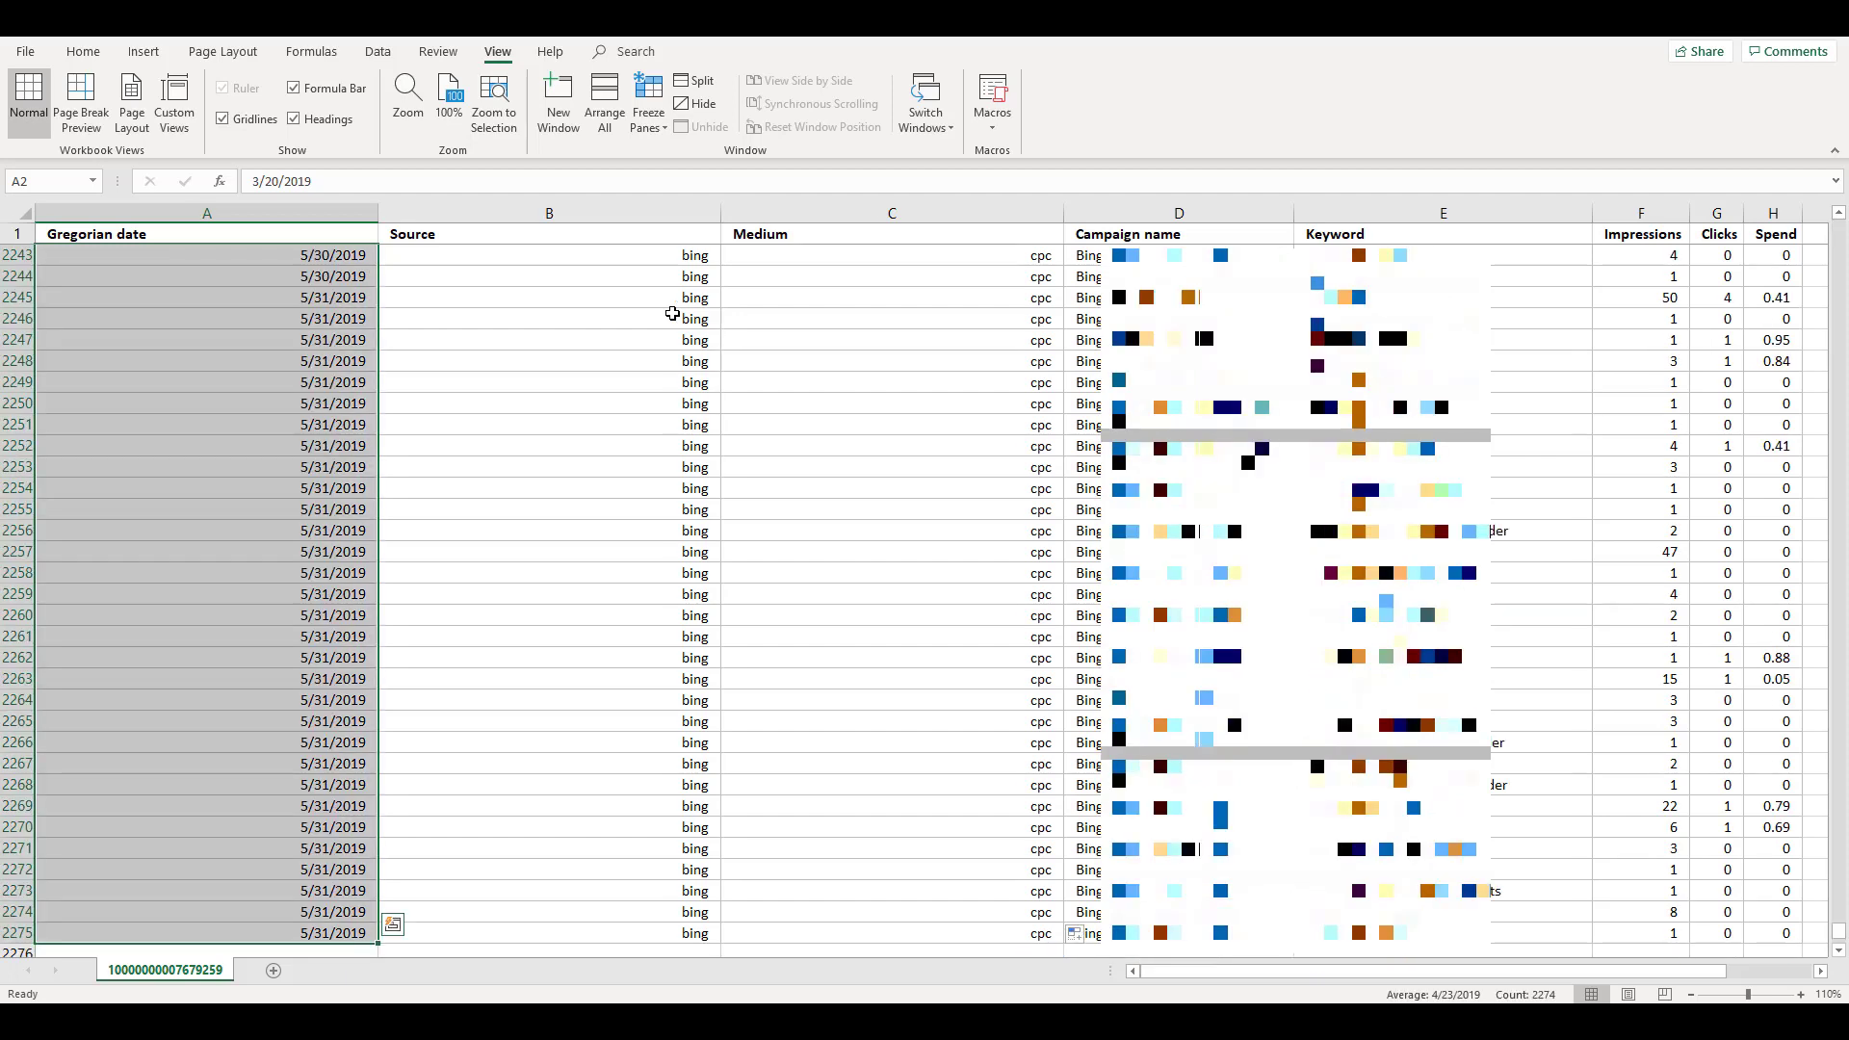
Step: Give the date column the custom format yyyyMMDD so dates read like 20190531
right_click(200, 439)
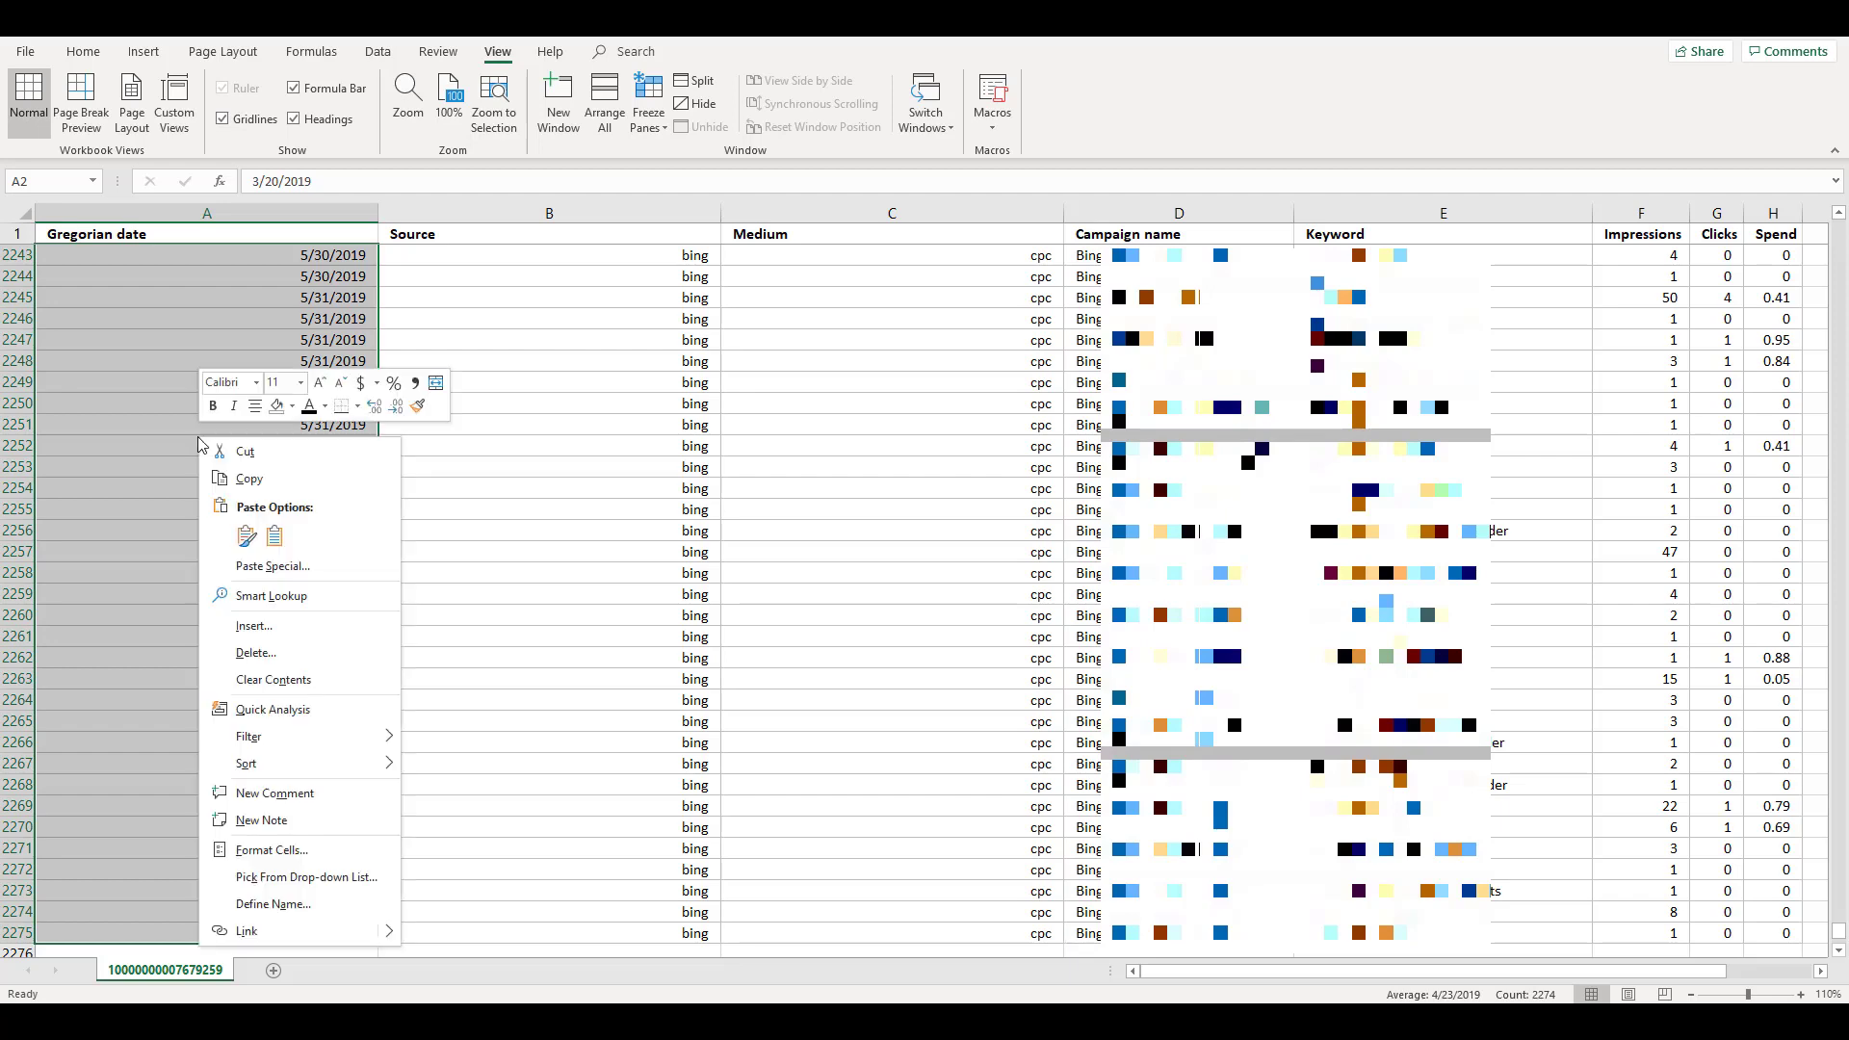
click(332, 853)
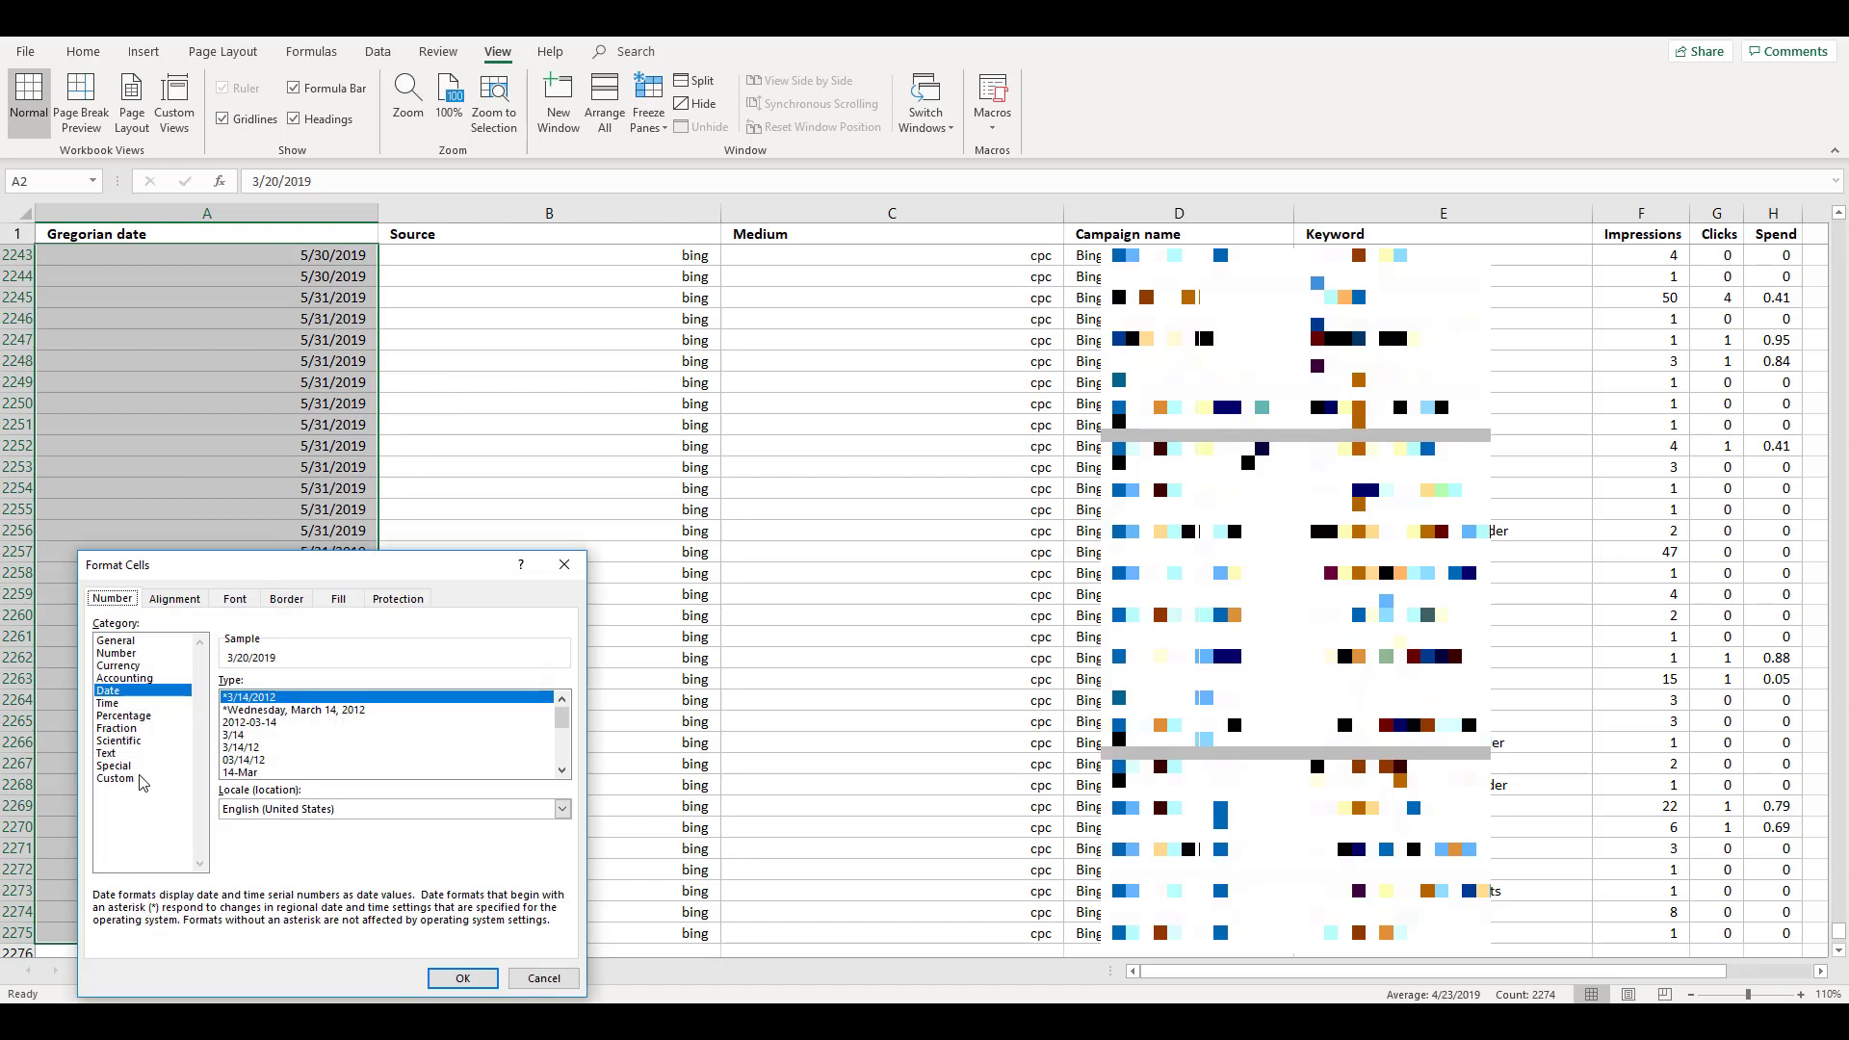
click(143, 780)
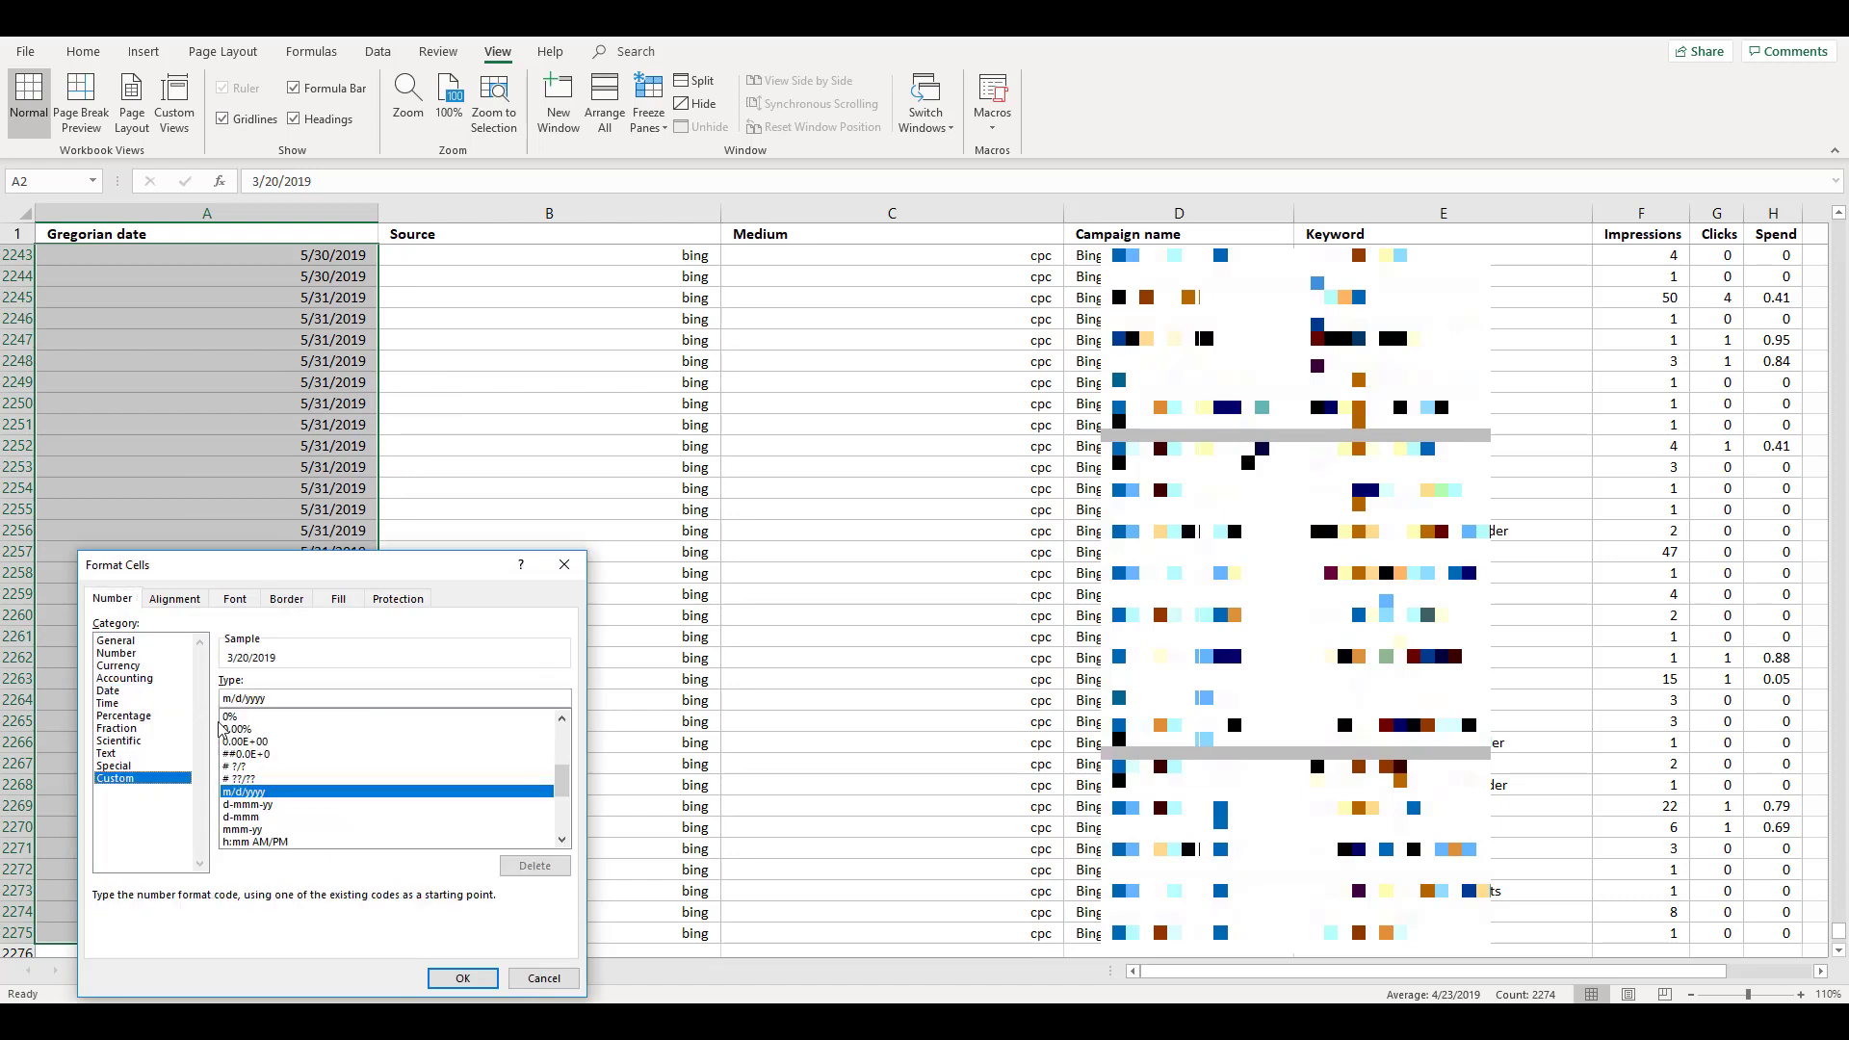
text(yyyy)
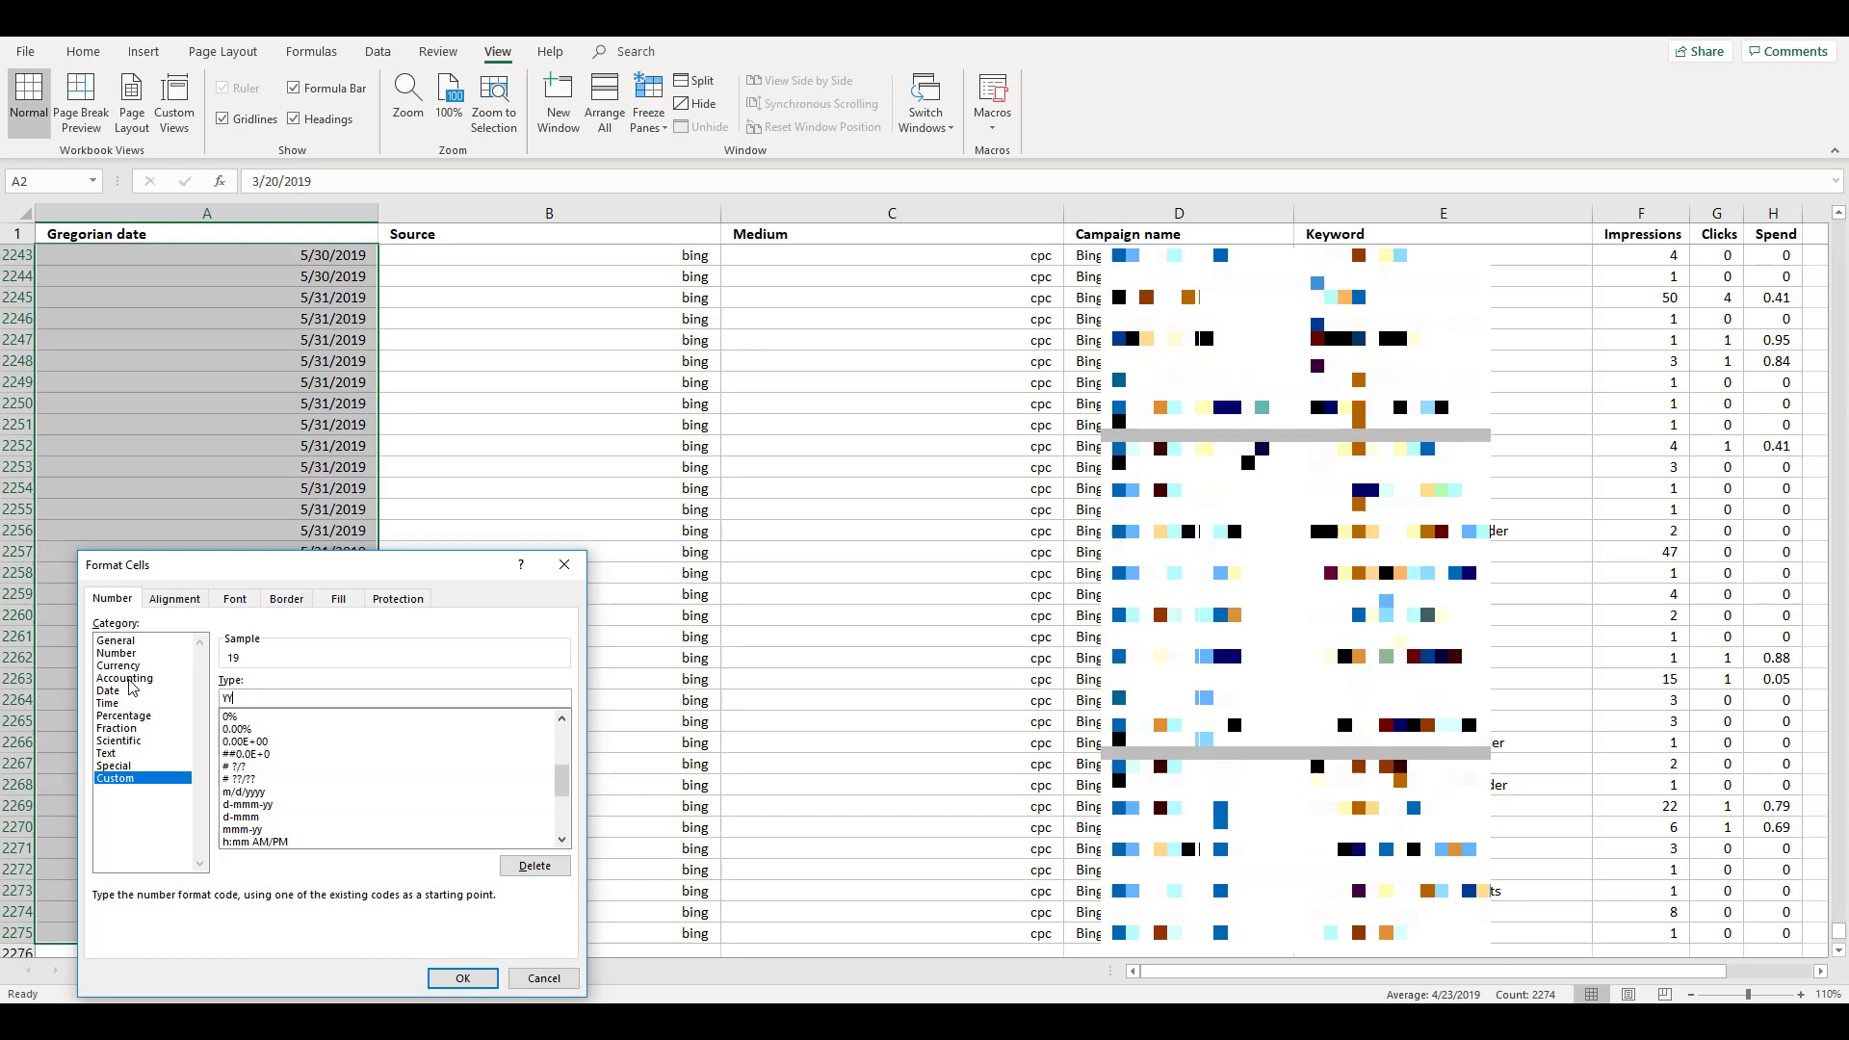
text(MMDD)
click(463, 977)
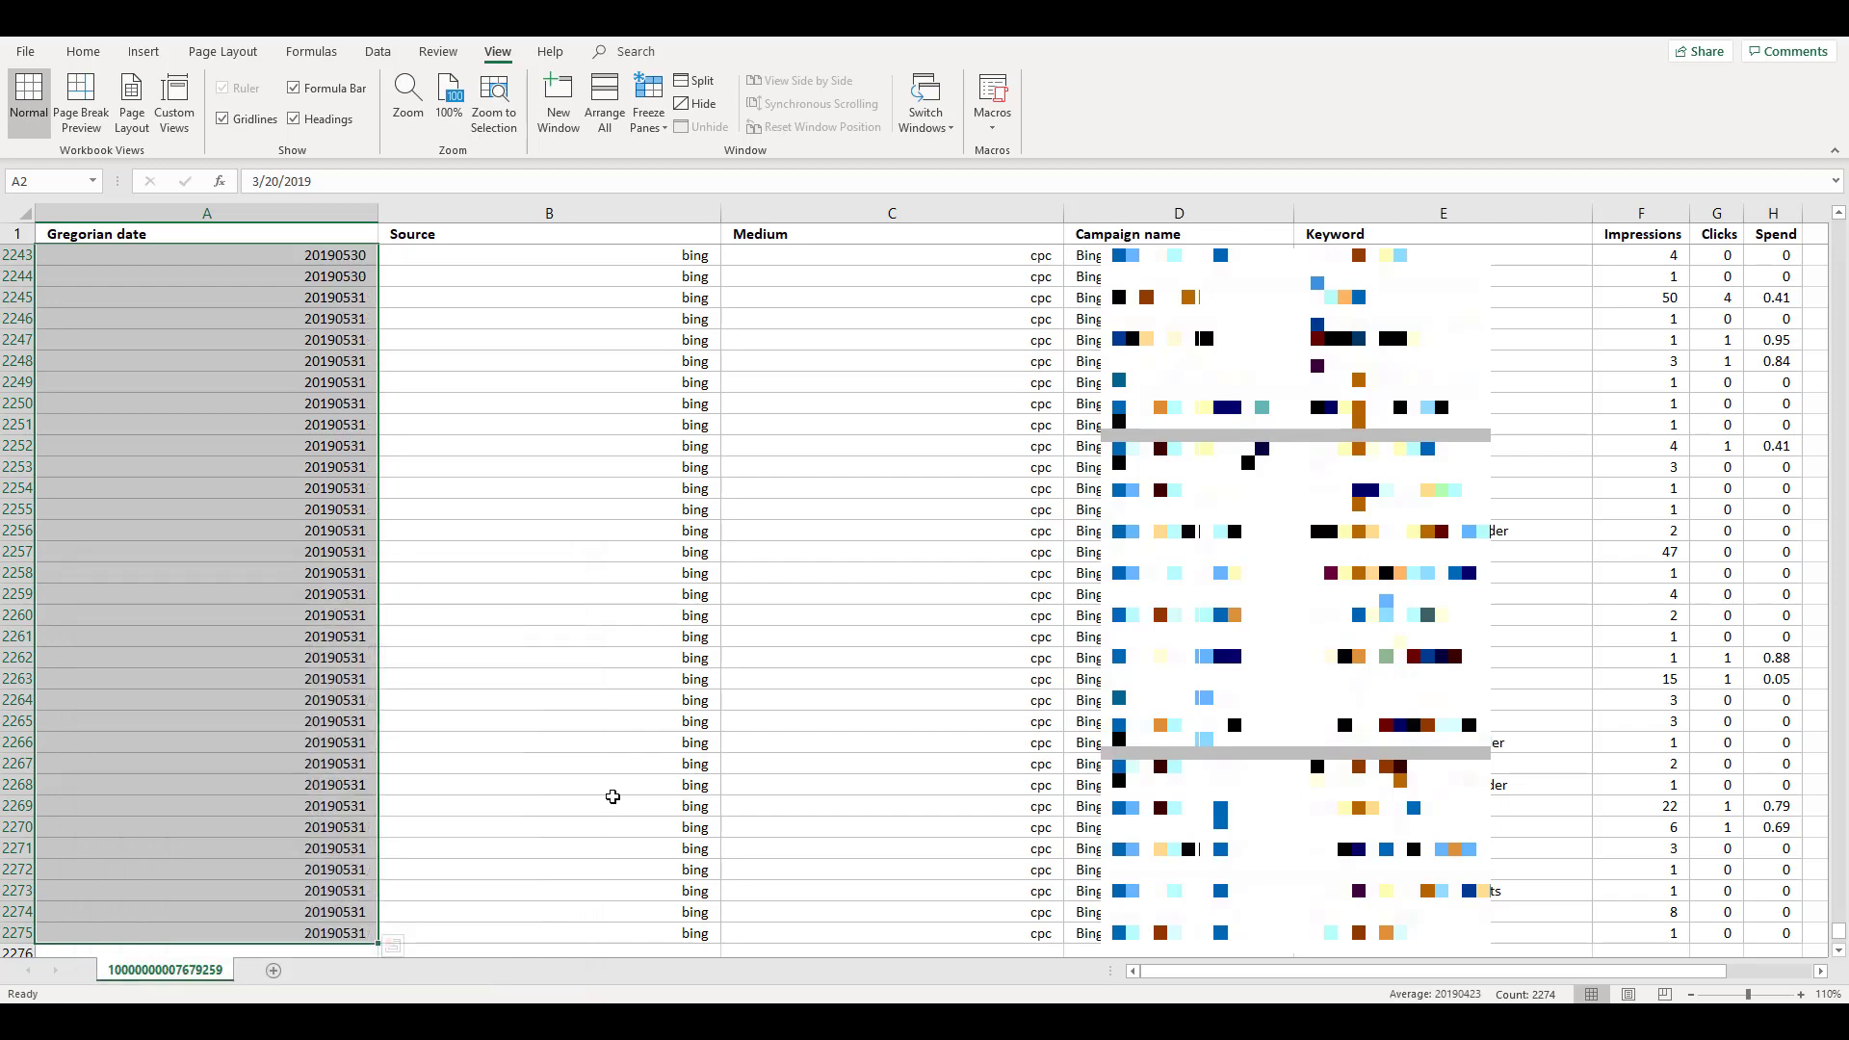
Step: Autofit columns A–C and rename the first headers ga:date, ga:source and ga:medium
drag(867, 213, 378, 205)
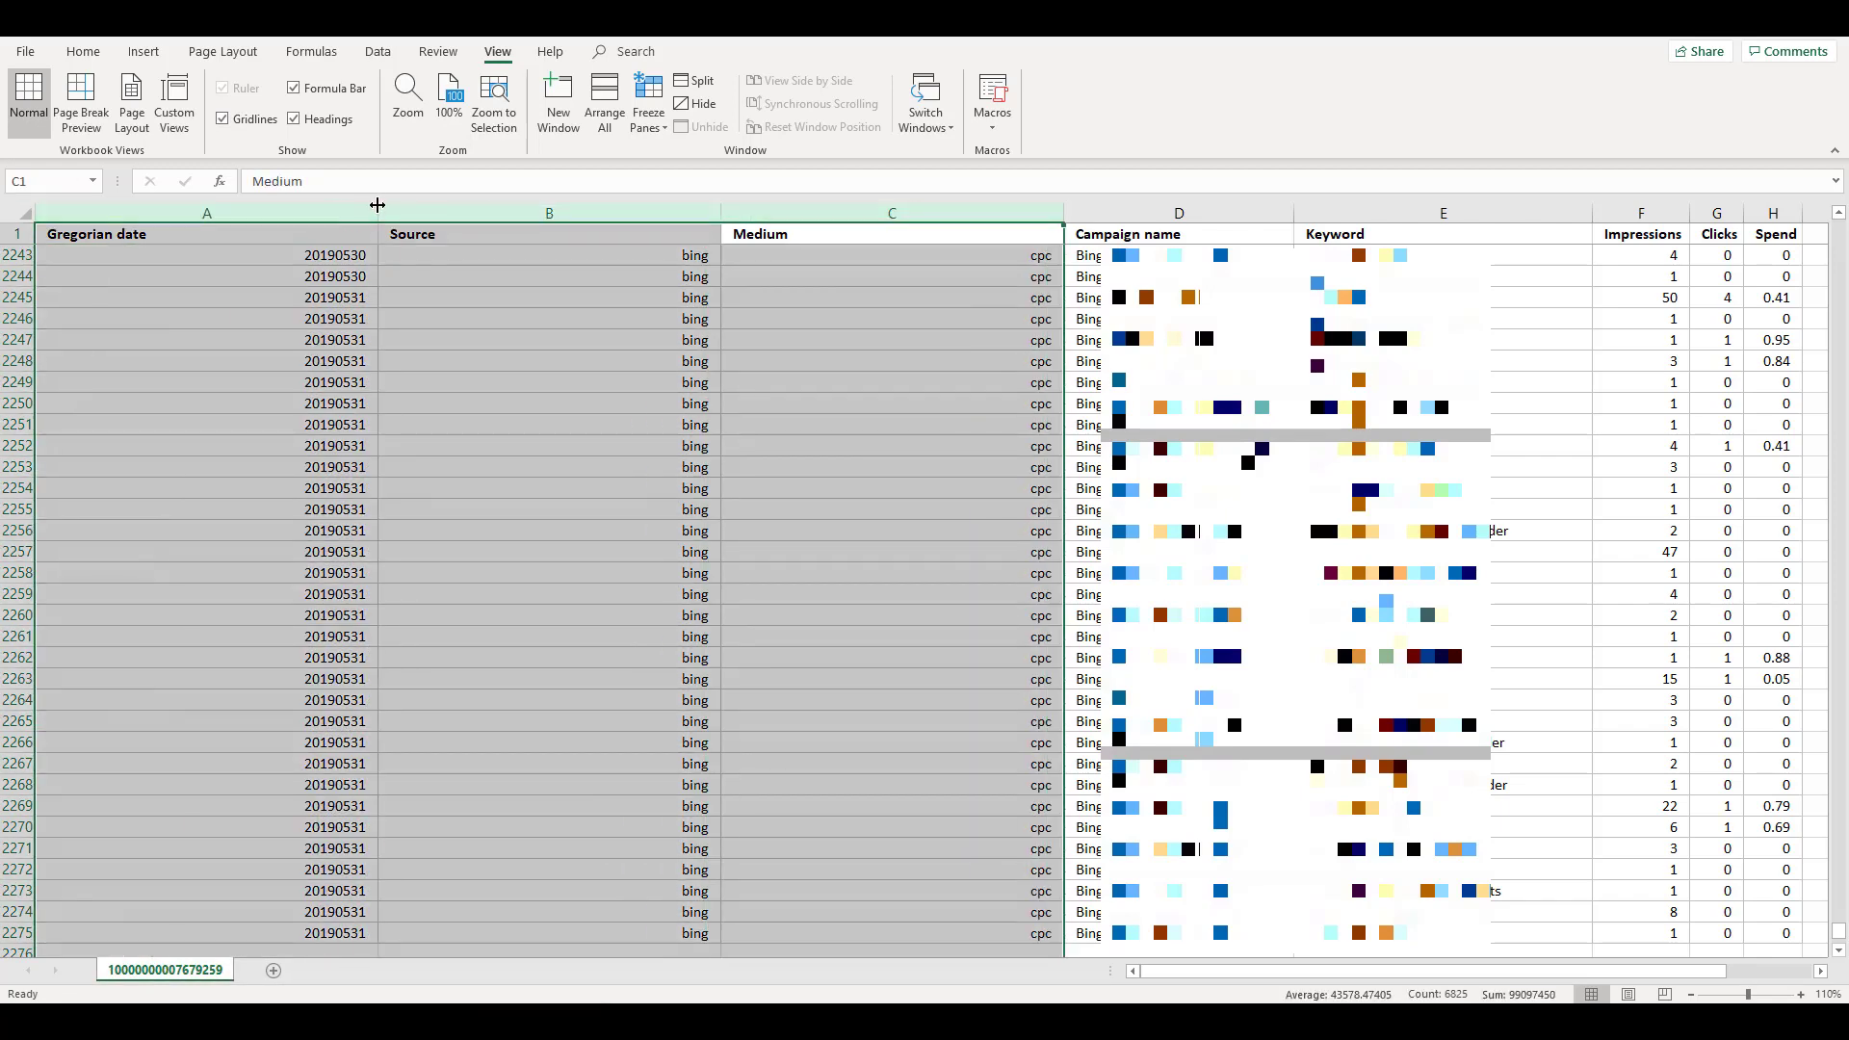
double_click(377, 205)
click(119, 234)
text(ga:date)
key(Tab)
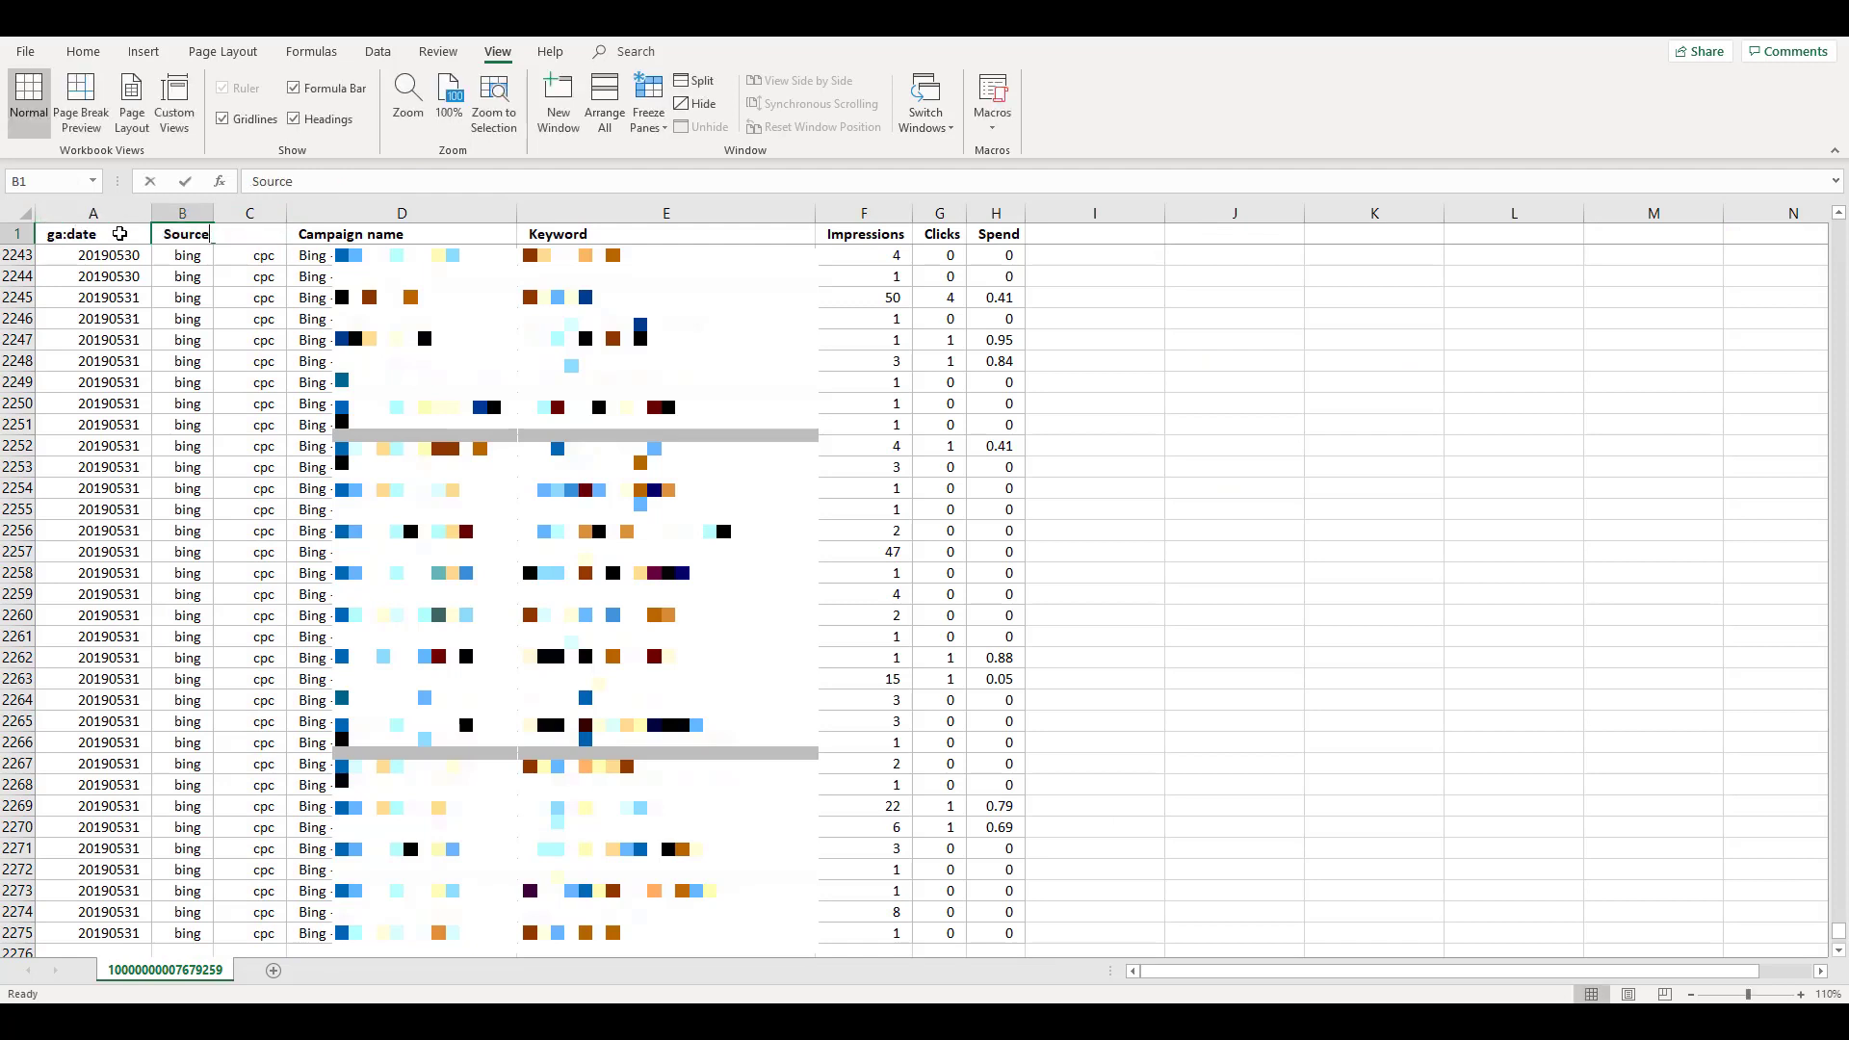
text(ga:source)
key(Tab)
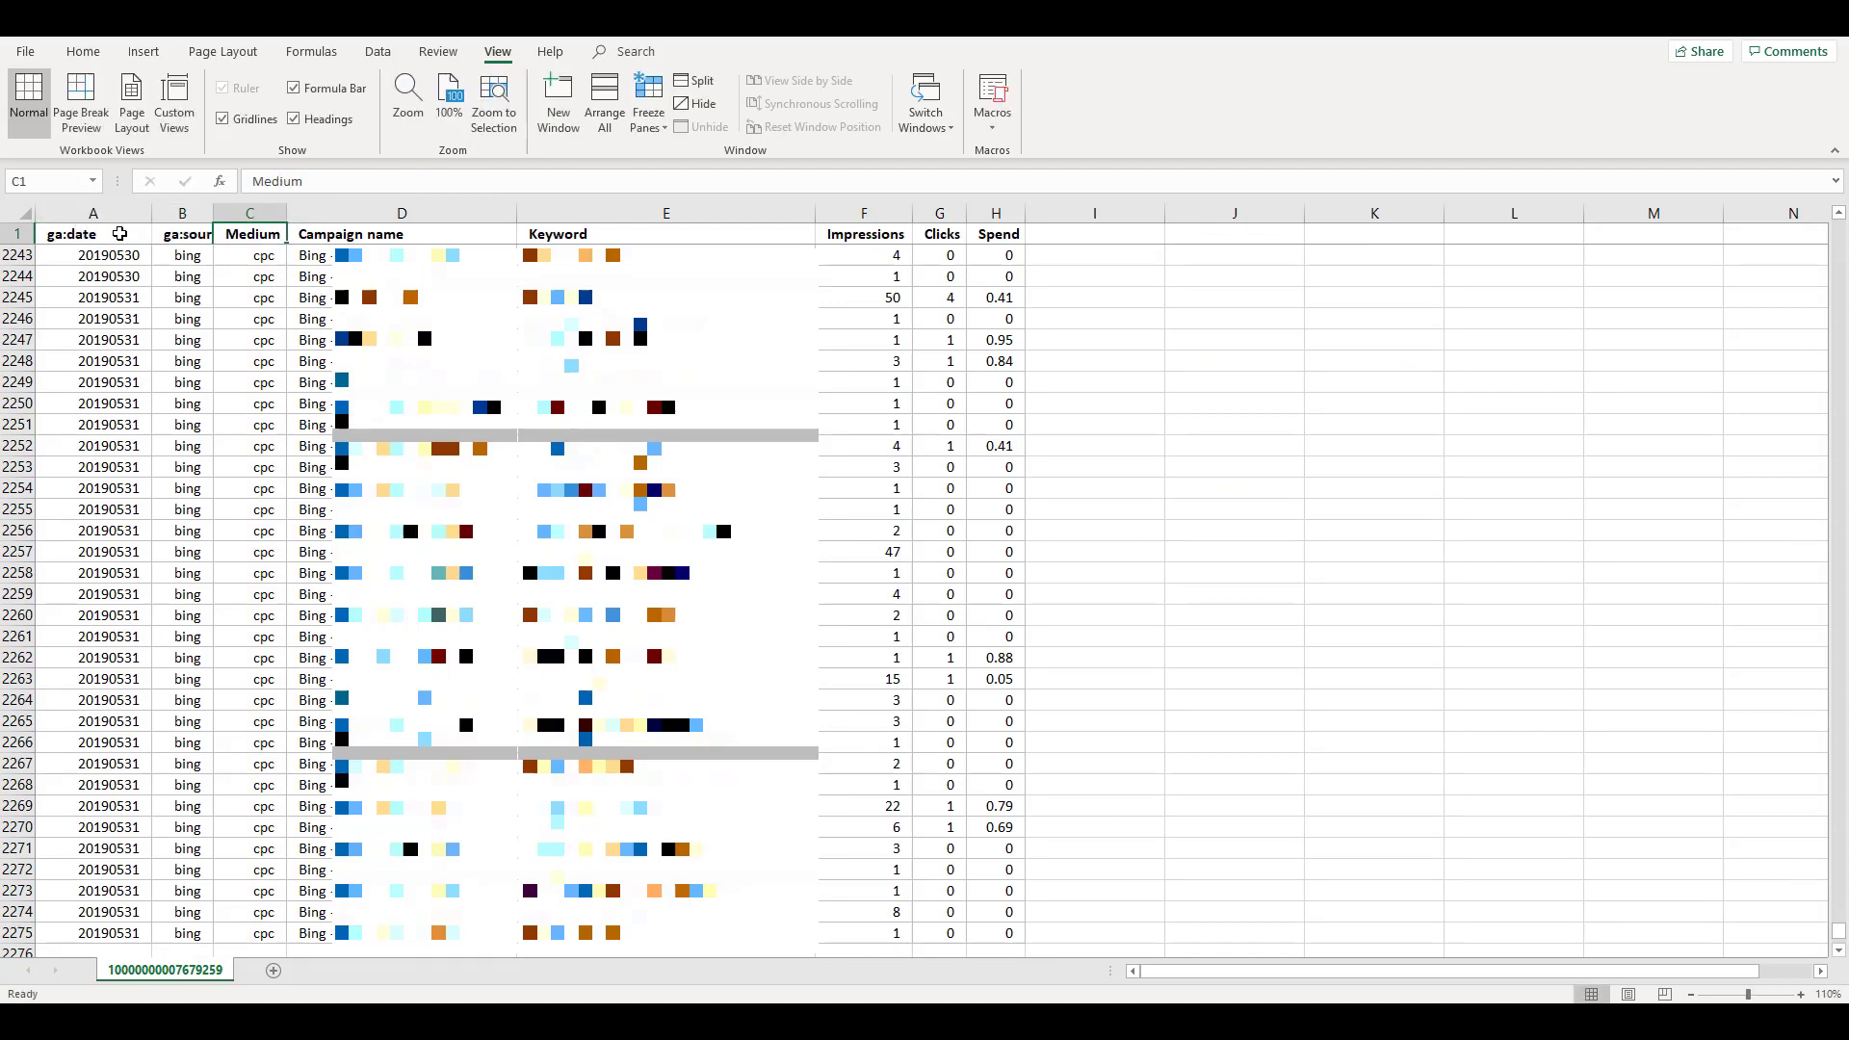
text(ga:medium)
key(Tab)
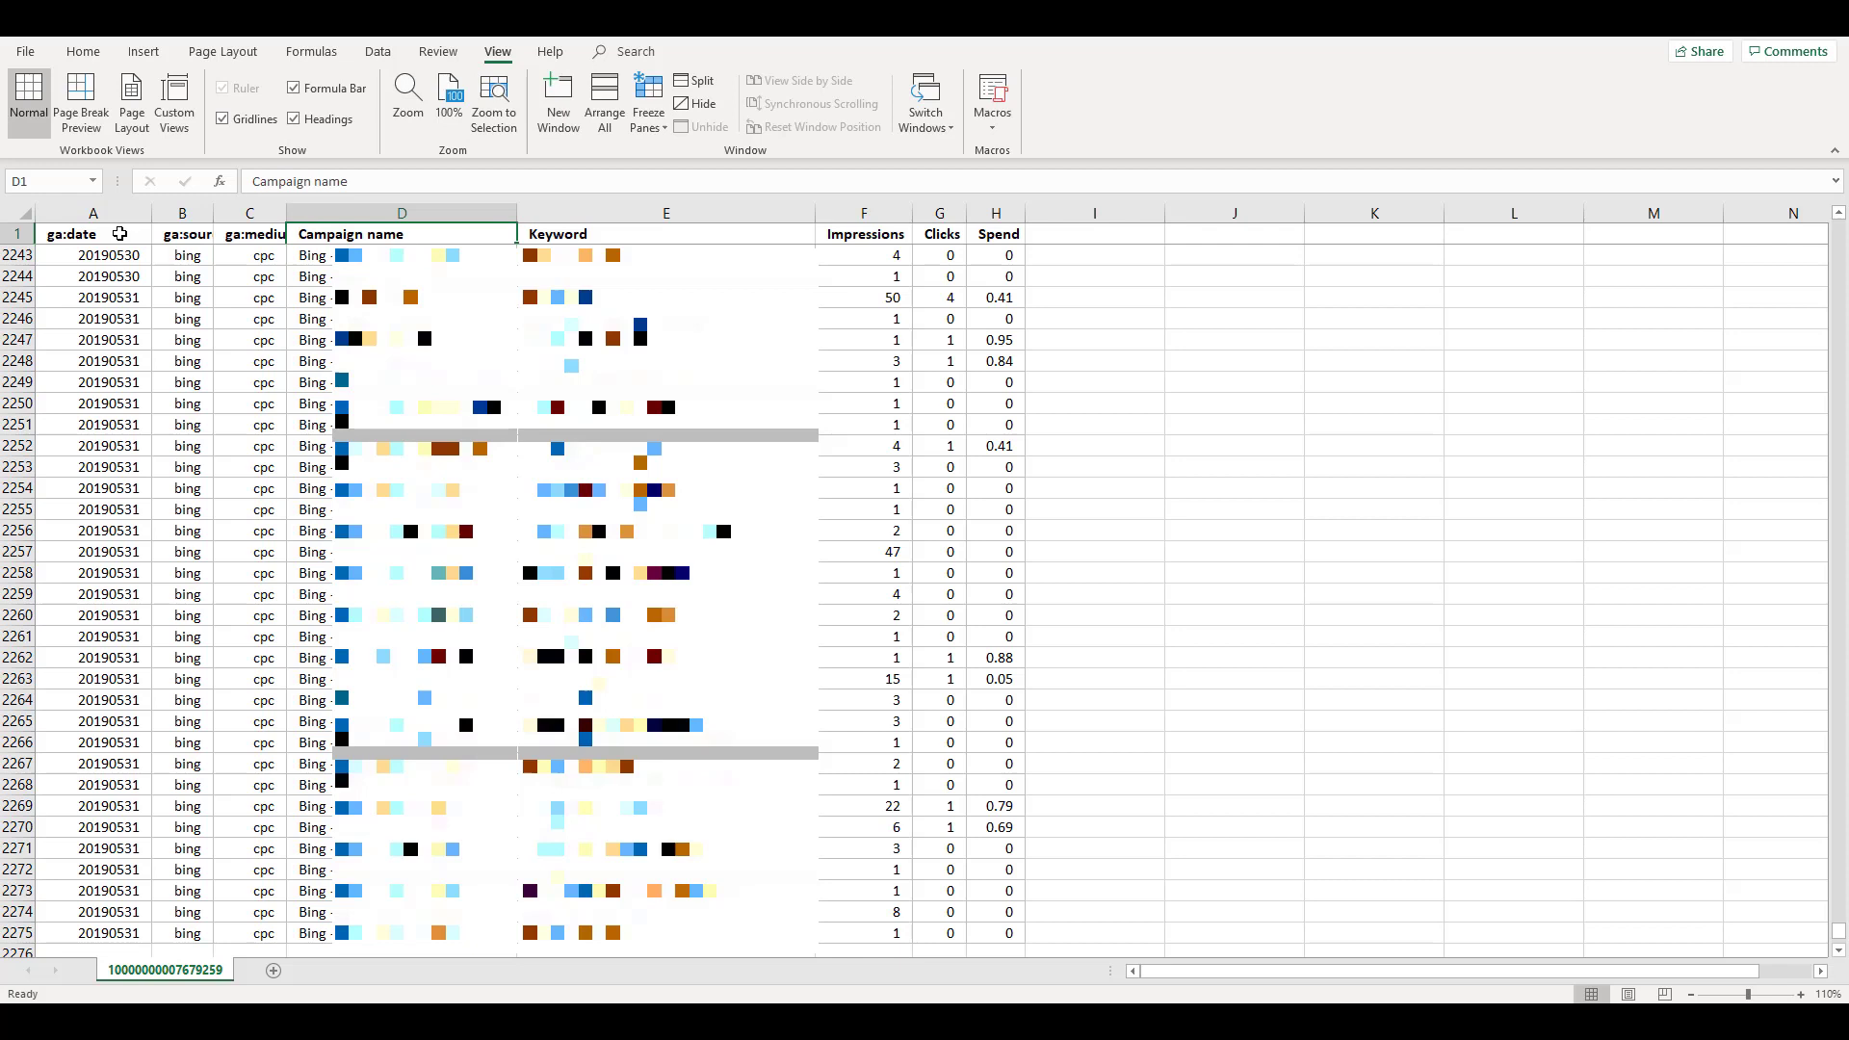
Step: Rename the remaining headers ga:campaign, ga:keyword, ga:impressions, ga:adClicks, ga:adCost and widen column G
text(ga:campaign)
key(Tab)
text(g)
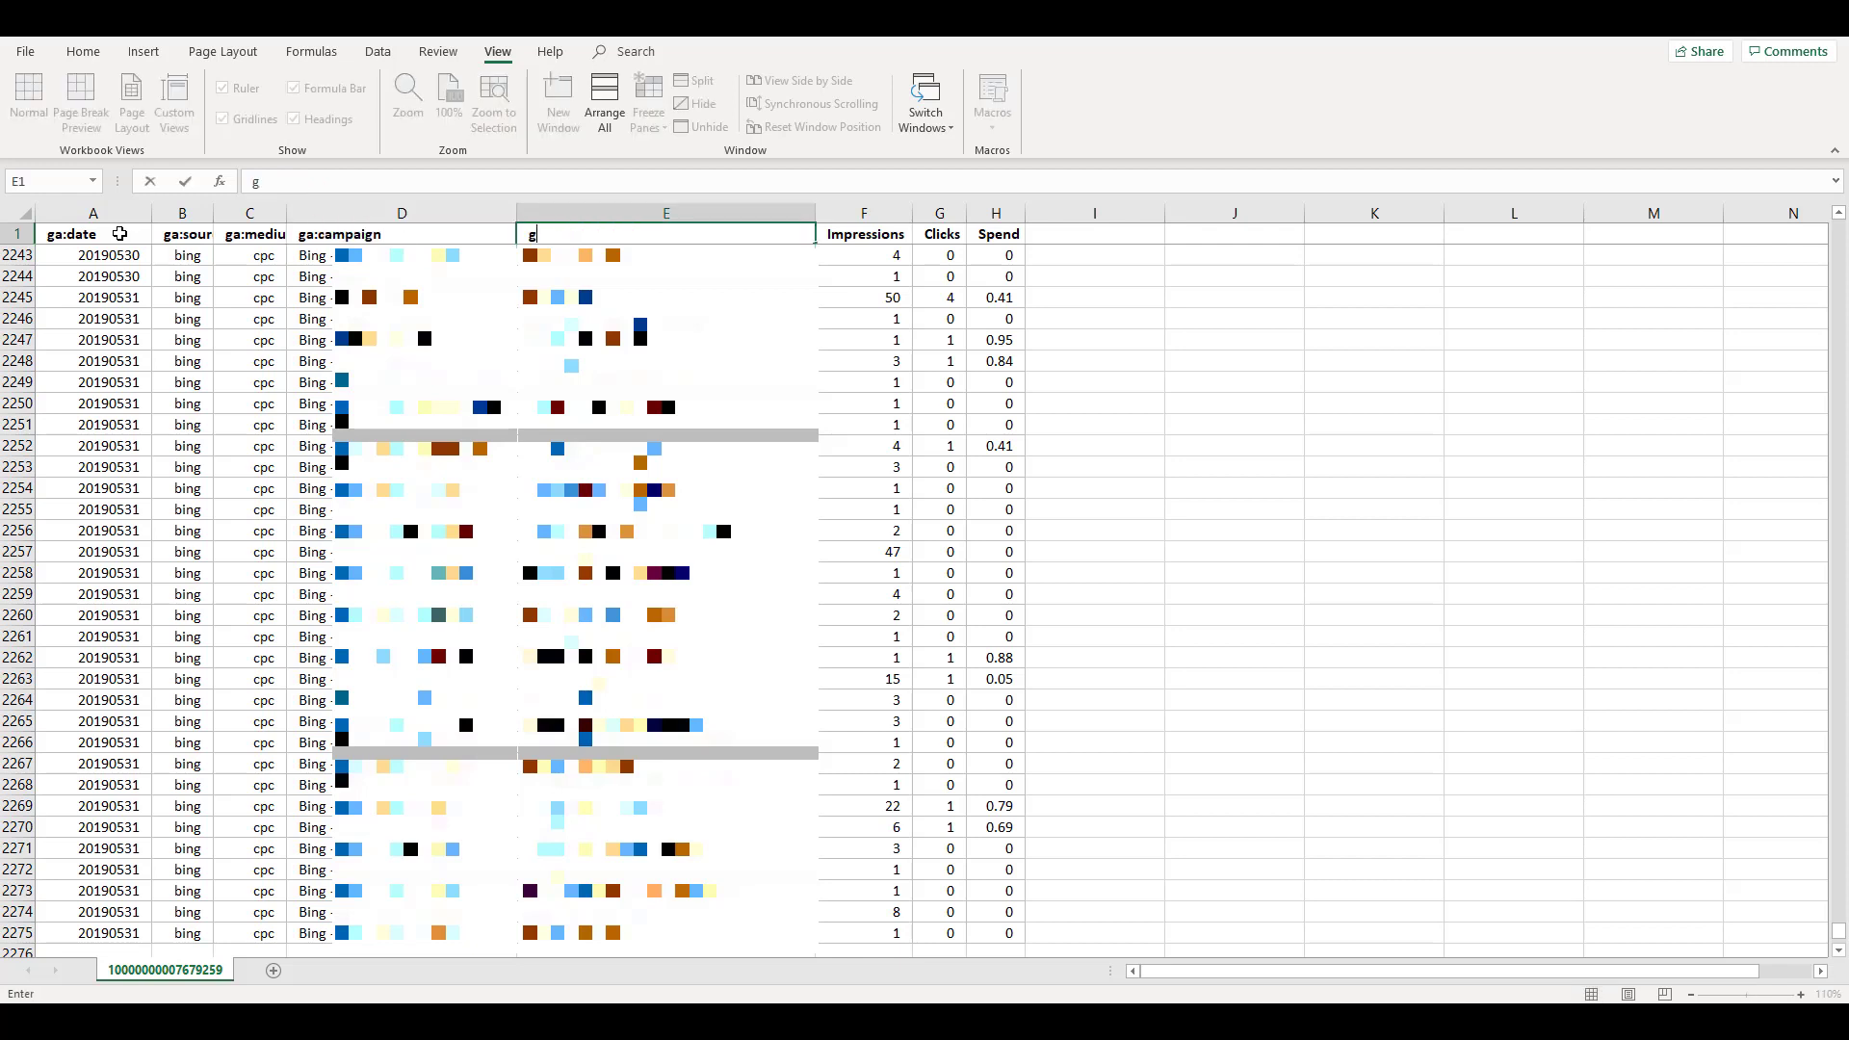
text(a:keyword)
key(Tab)
text(G)
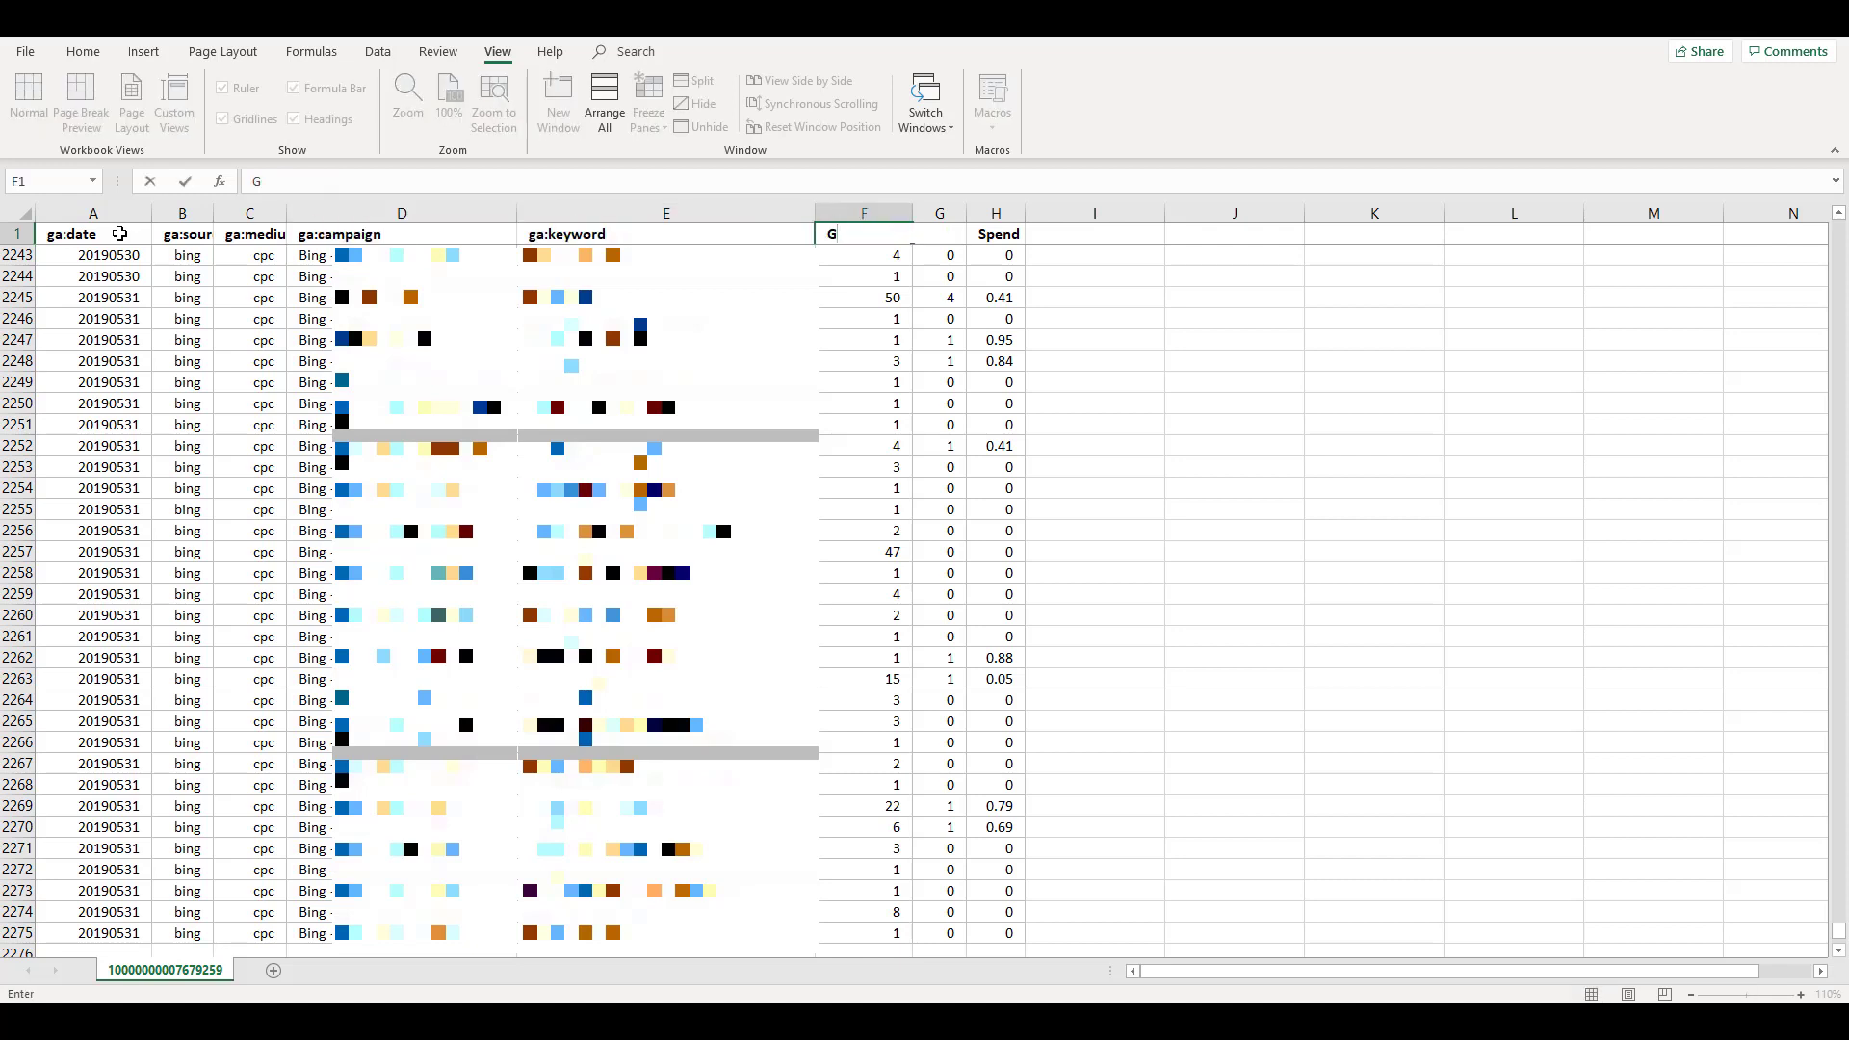
text(a:impressions)
key(Tab)
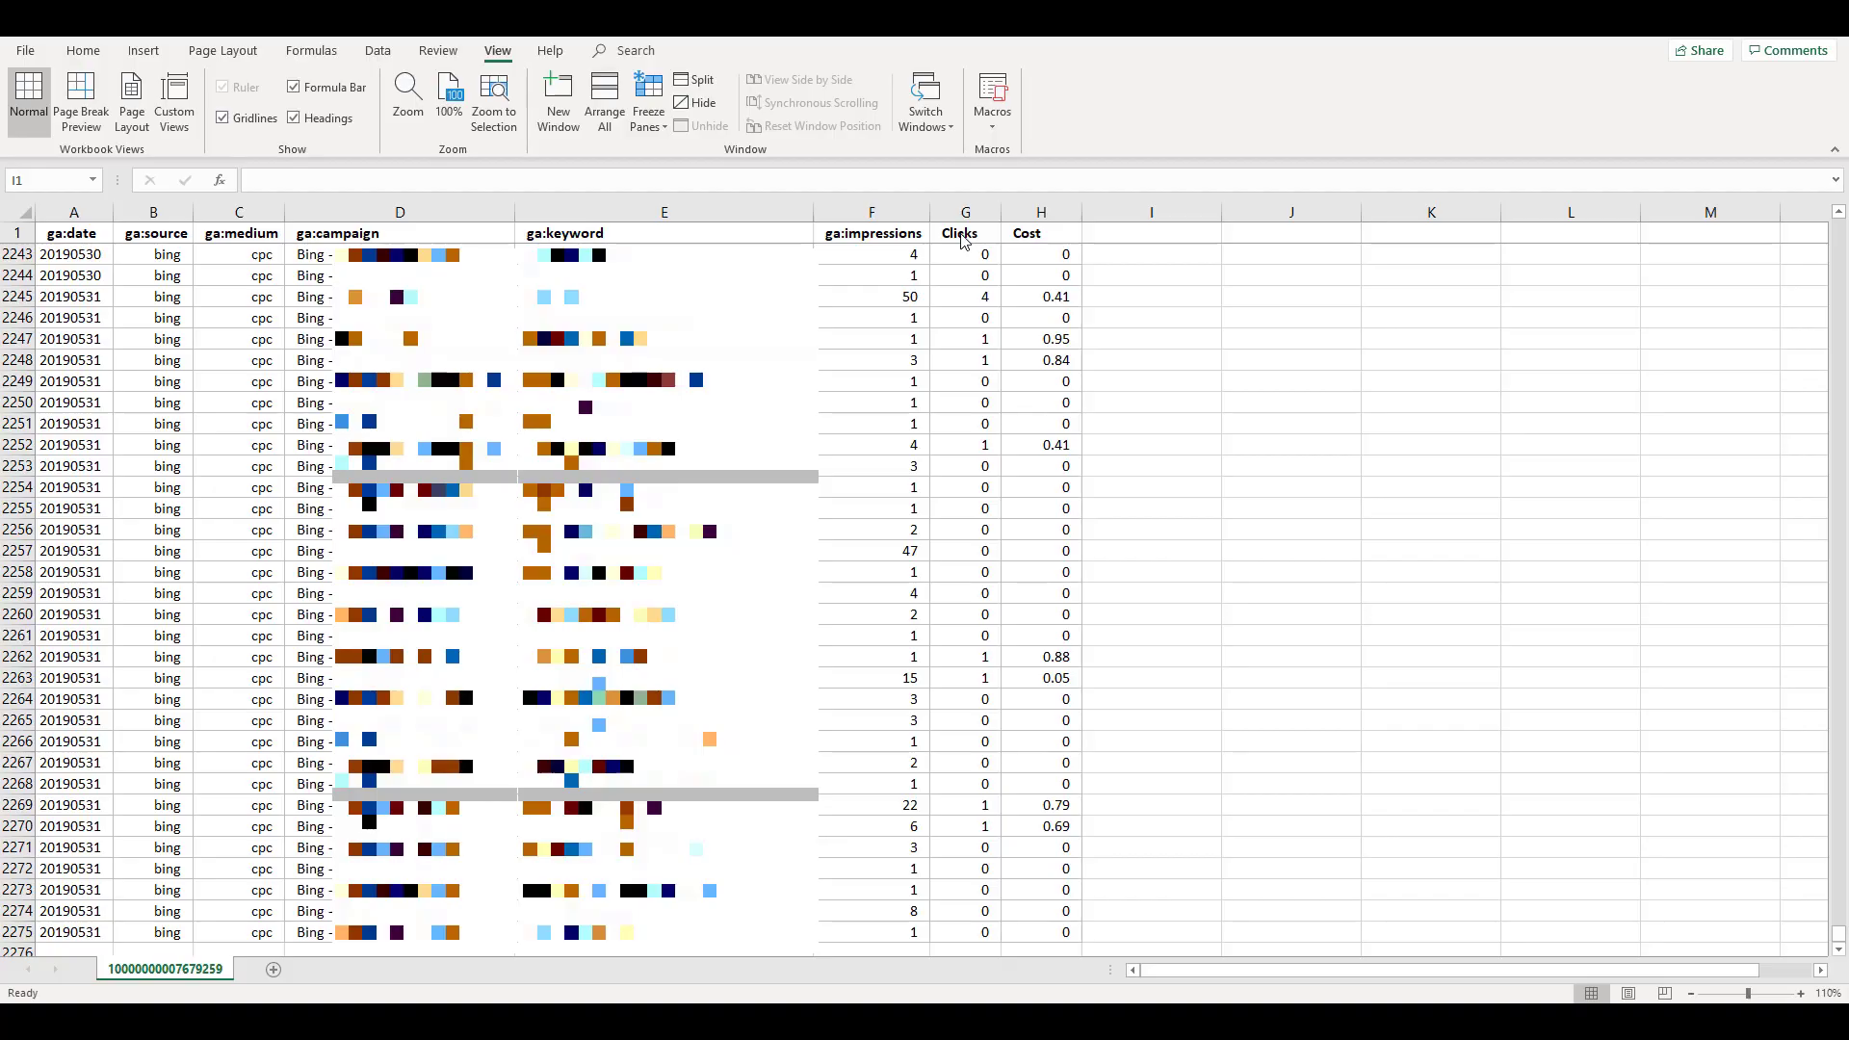
click(958, 234)
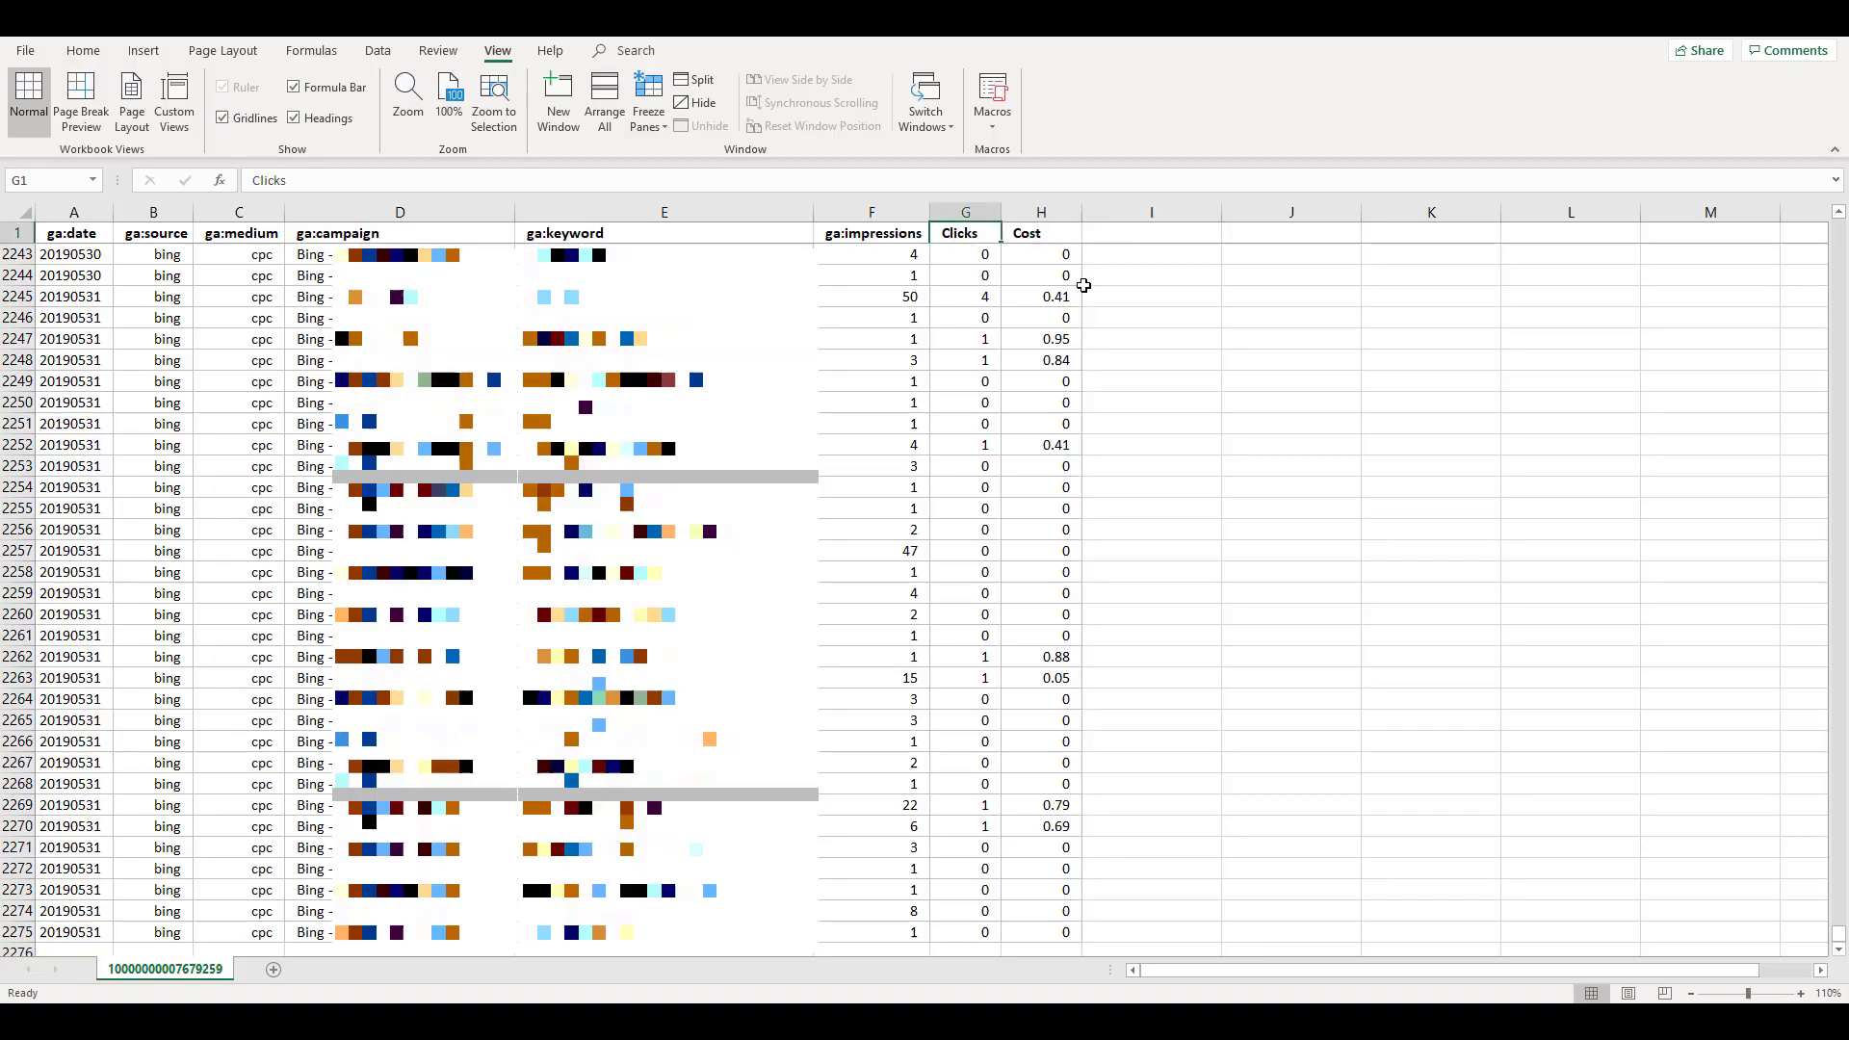
text(ga:adClicks)
key(Tab)
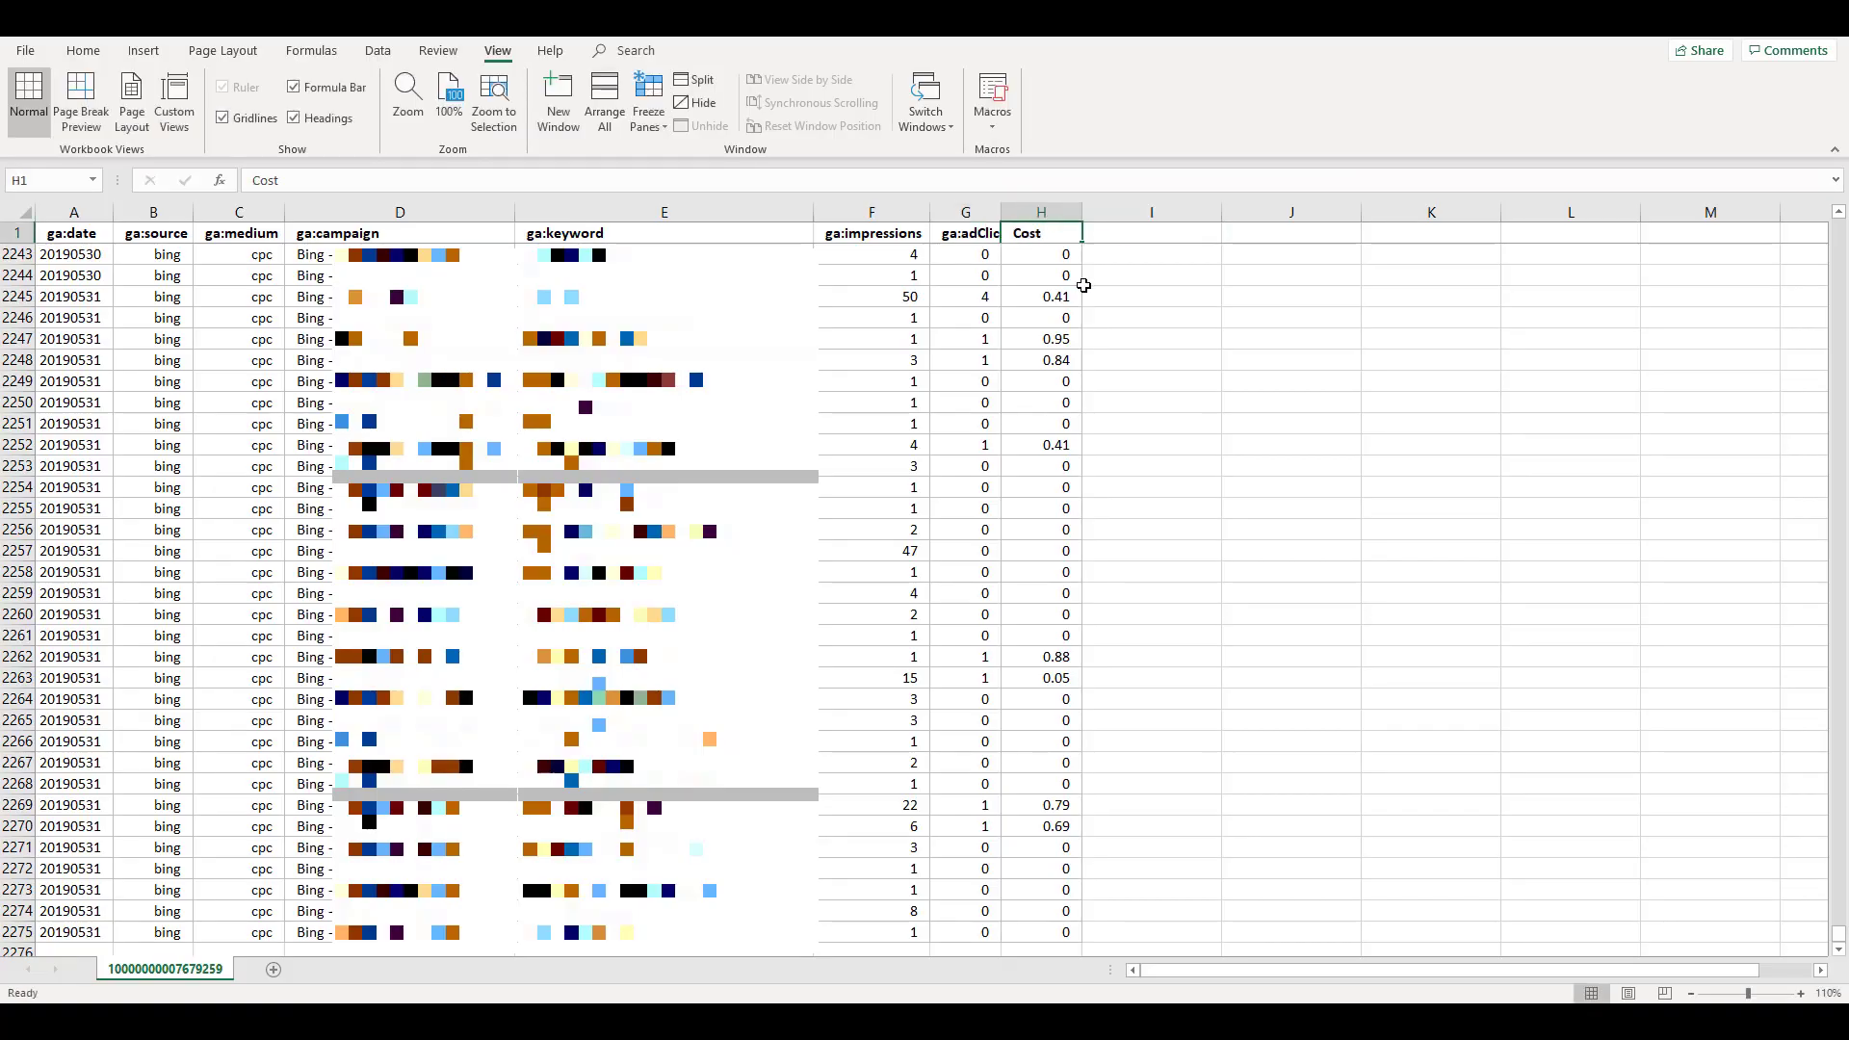
text(ga:adCost)
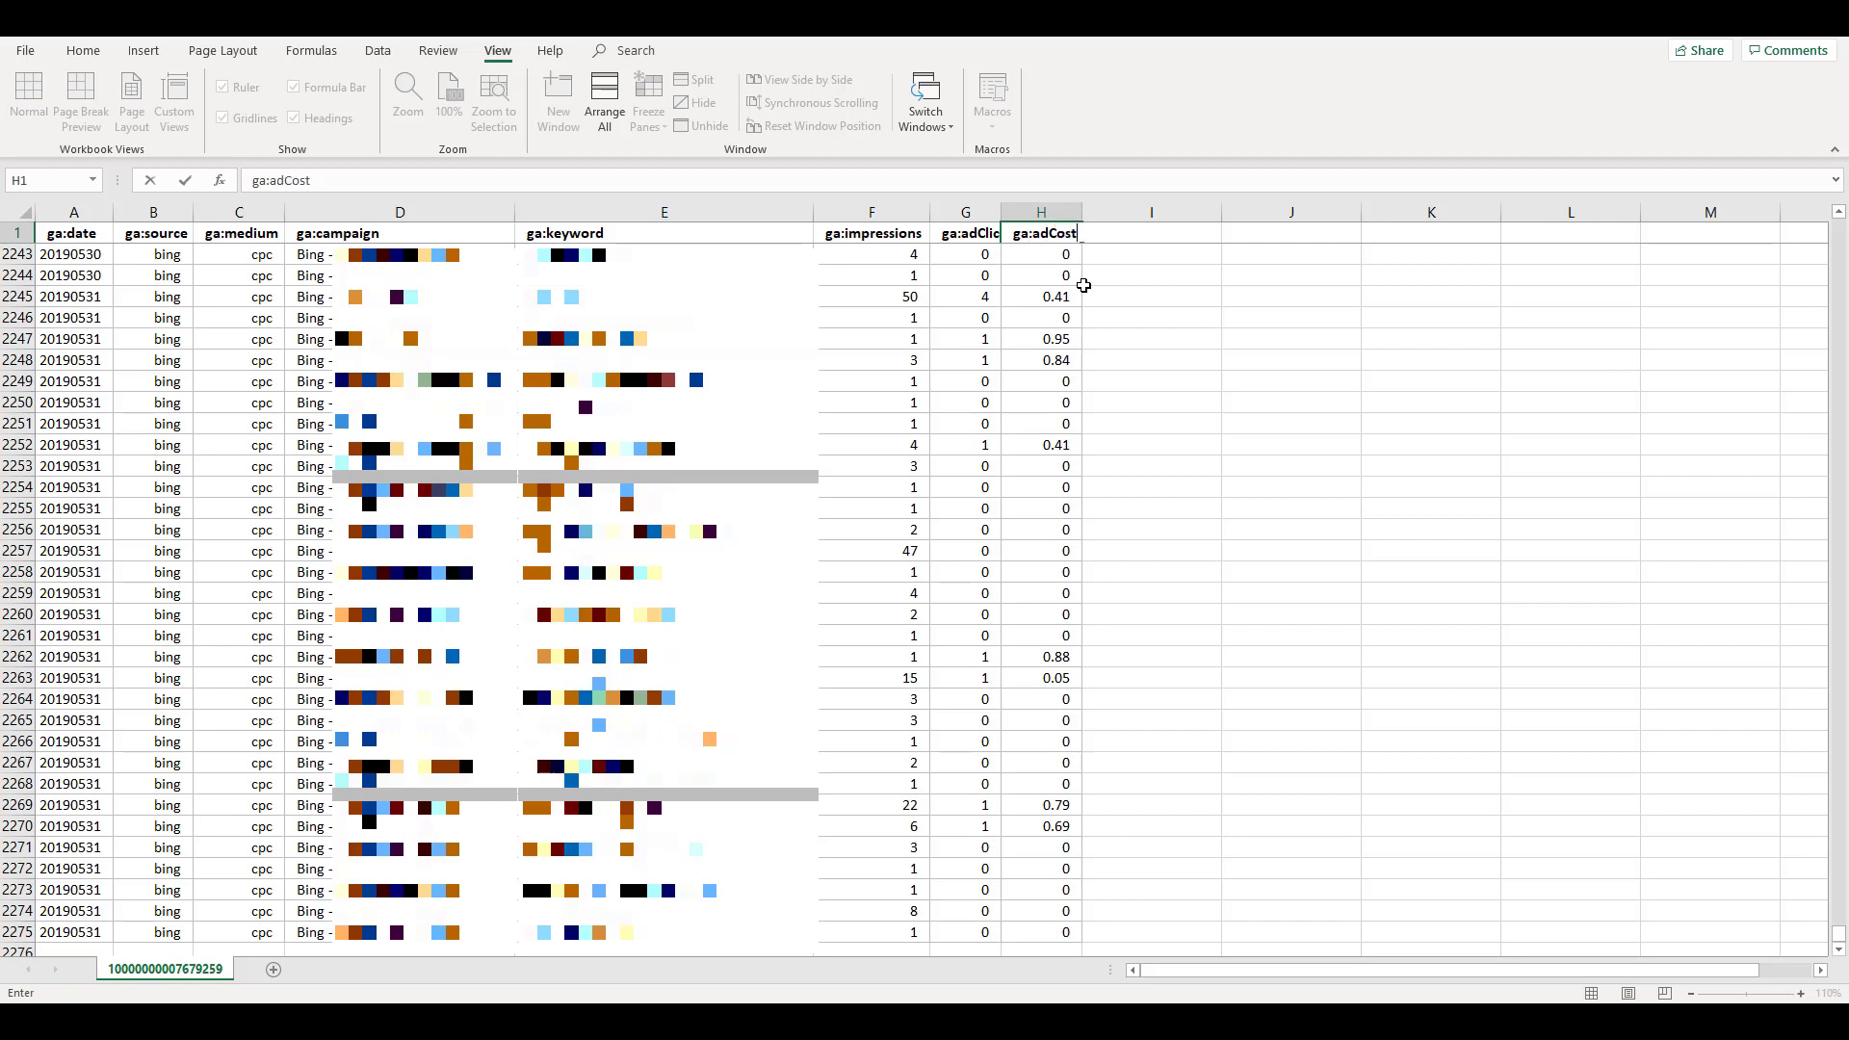
click(1105, 297)
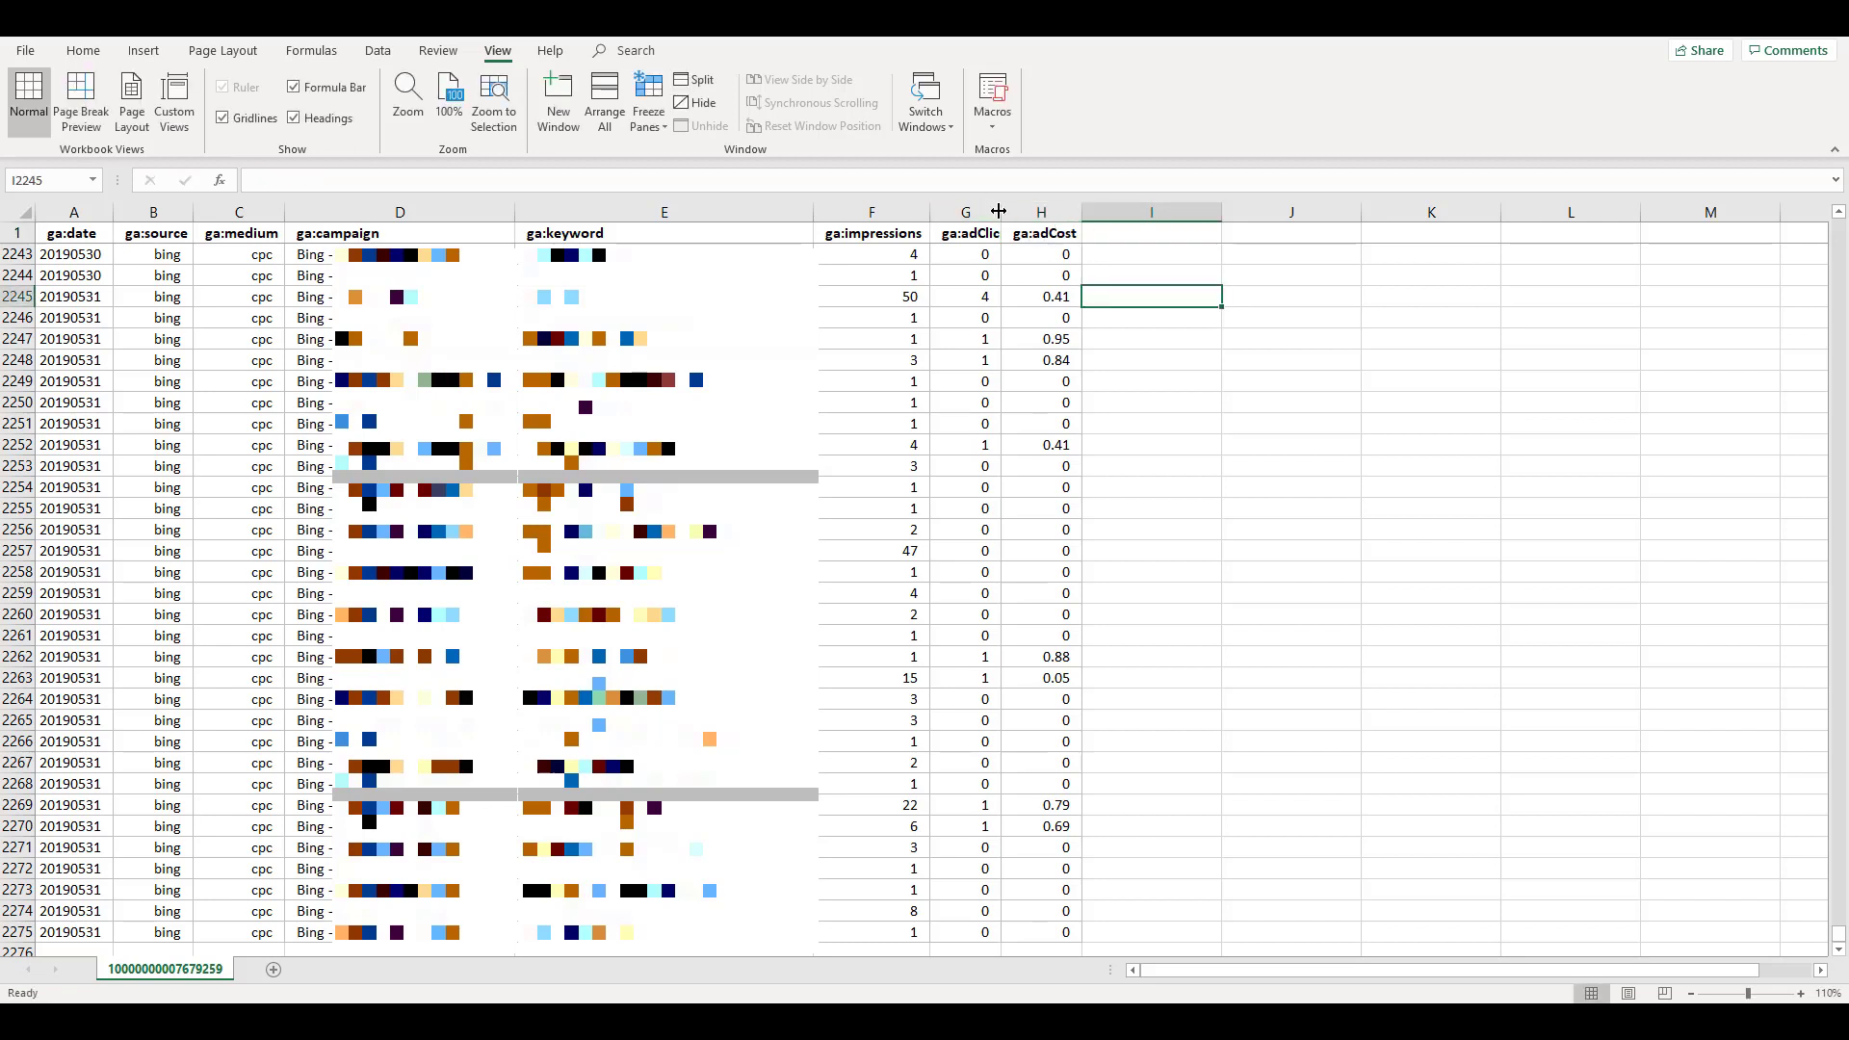
drag(999, 210, 1016, 211)
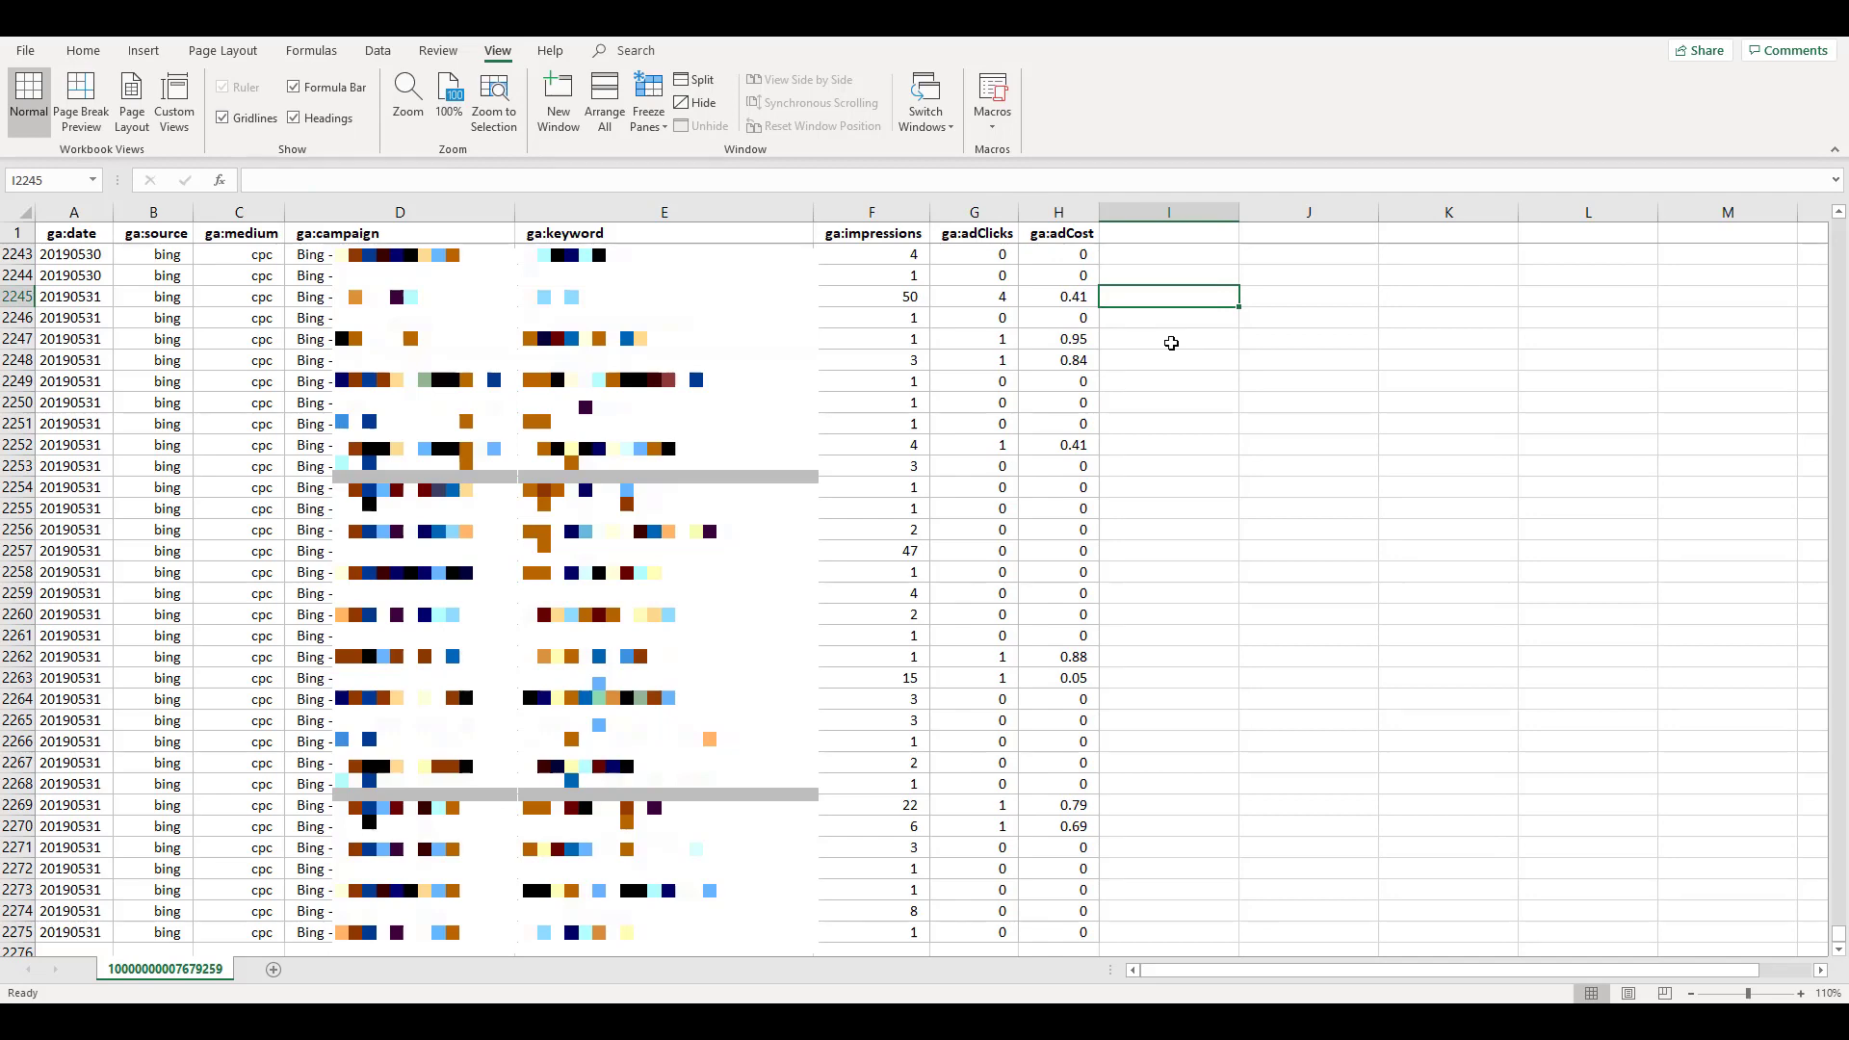
Step: Start saving a copy of the workbook, choosing the CSV file format
click(25, 50)
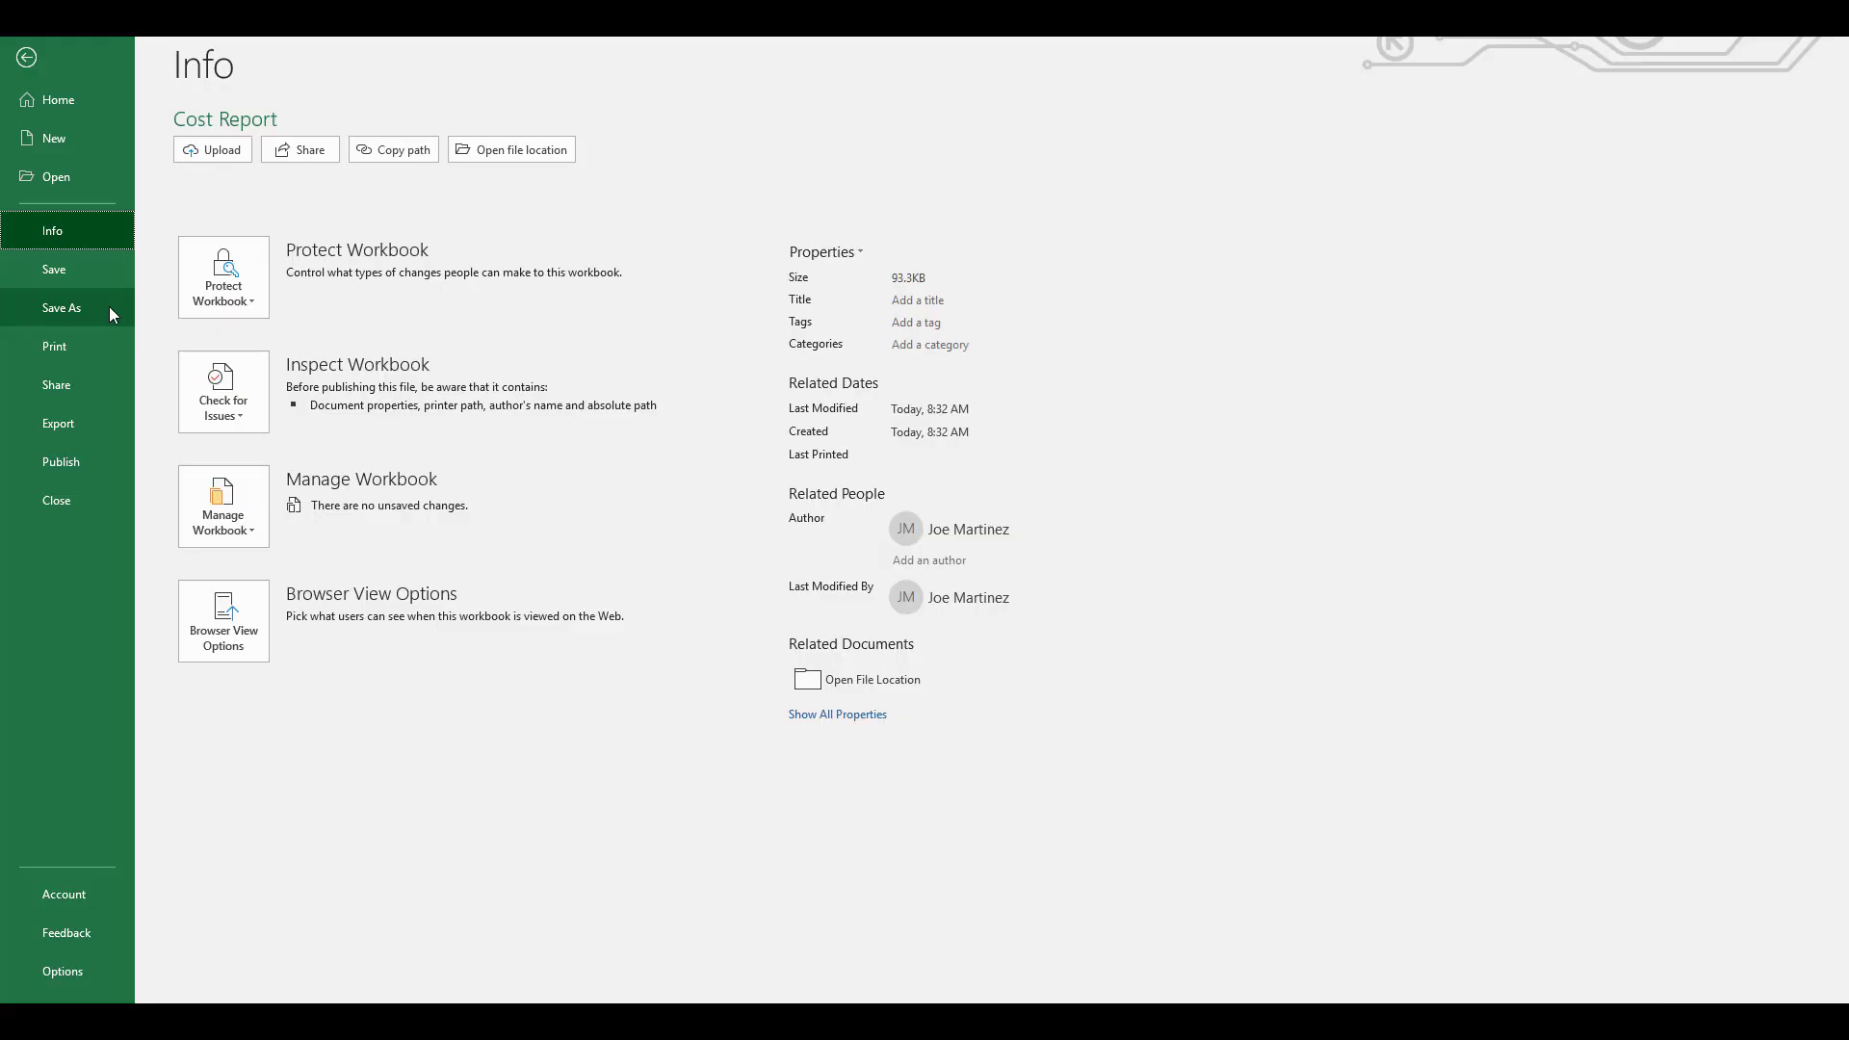
click(107, 306)
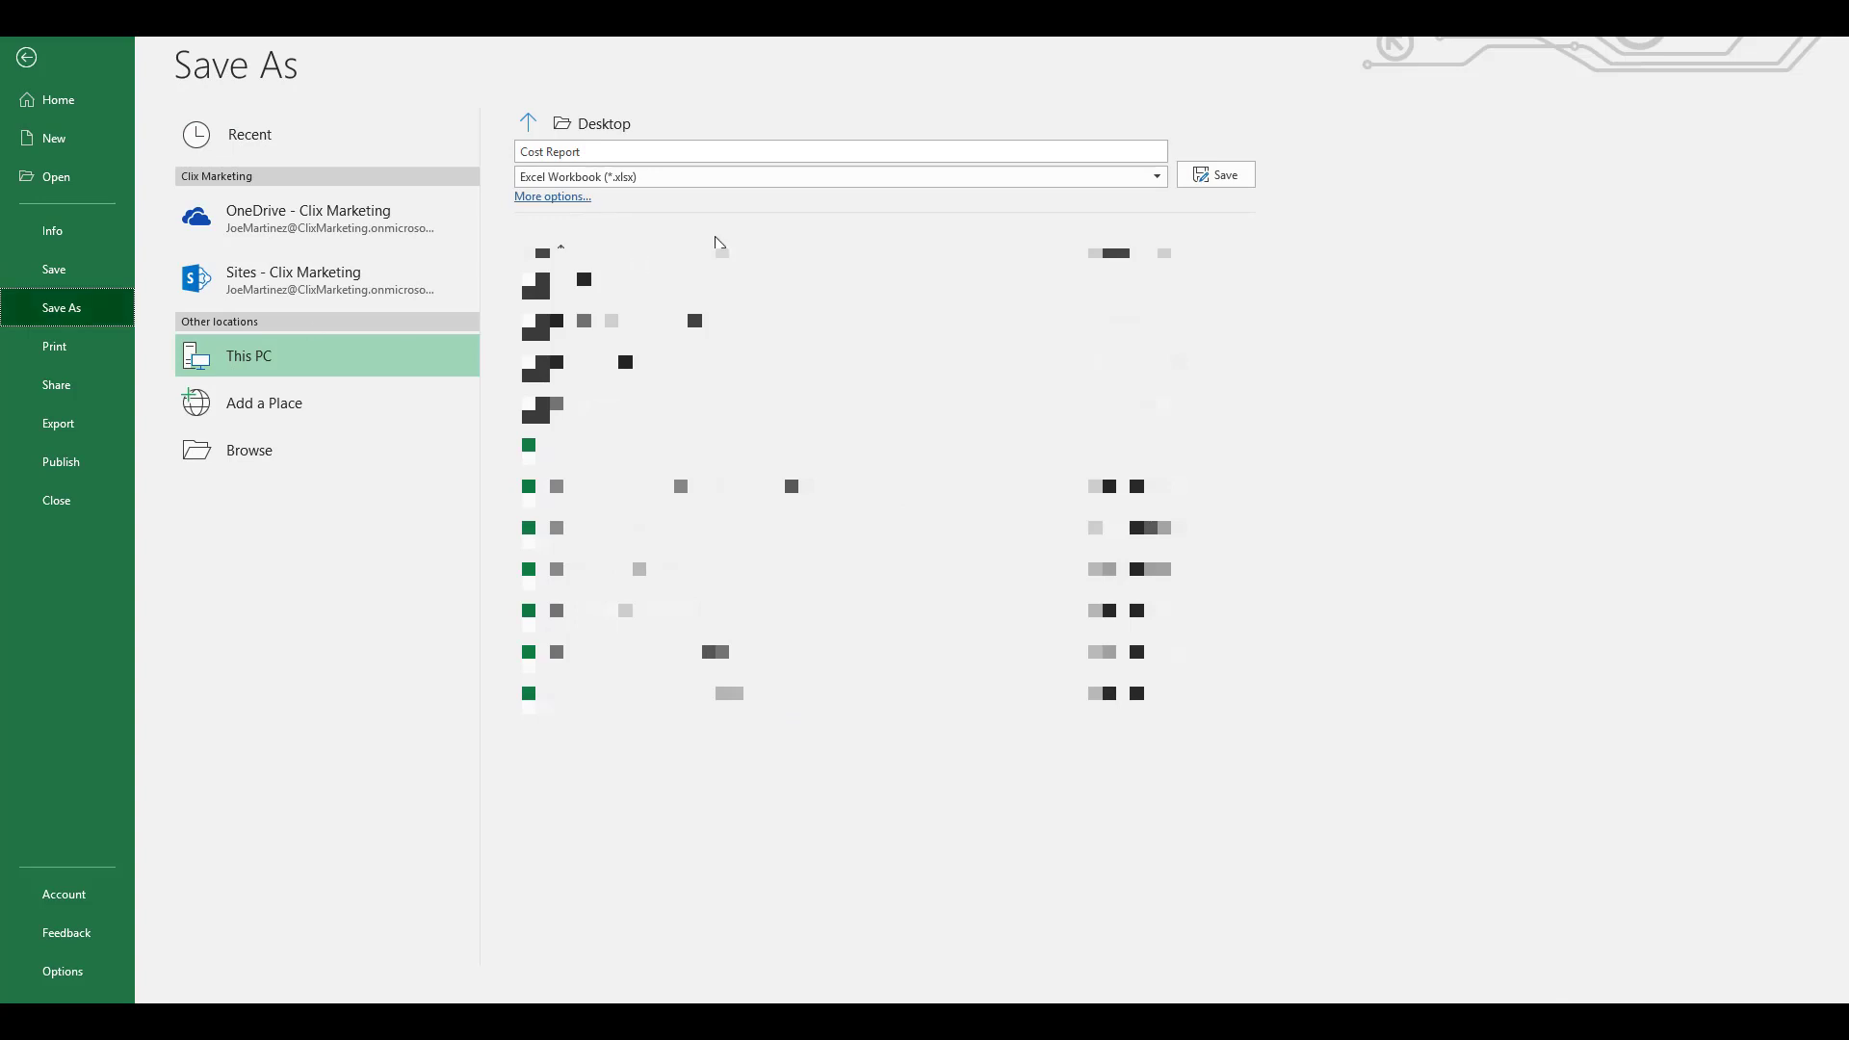
click(682, 177)
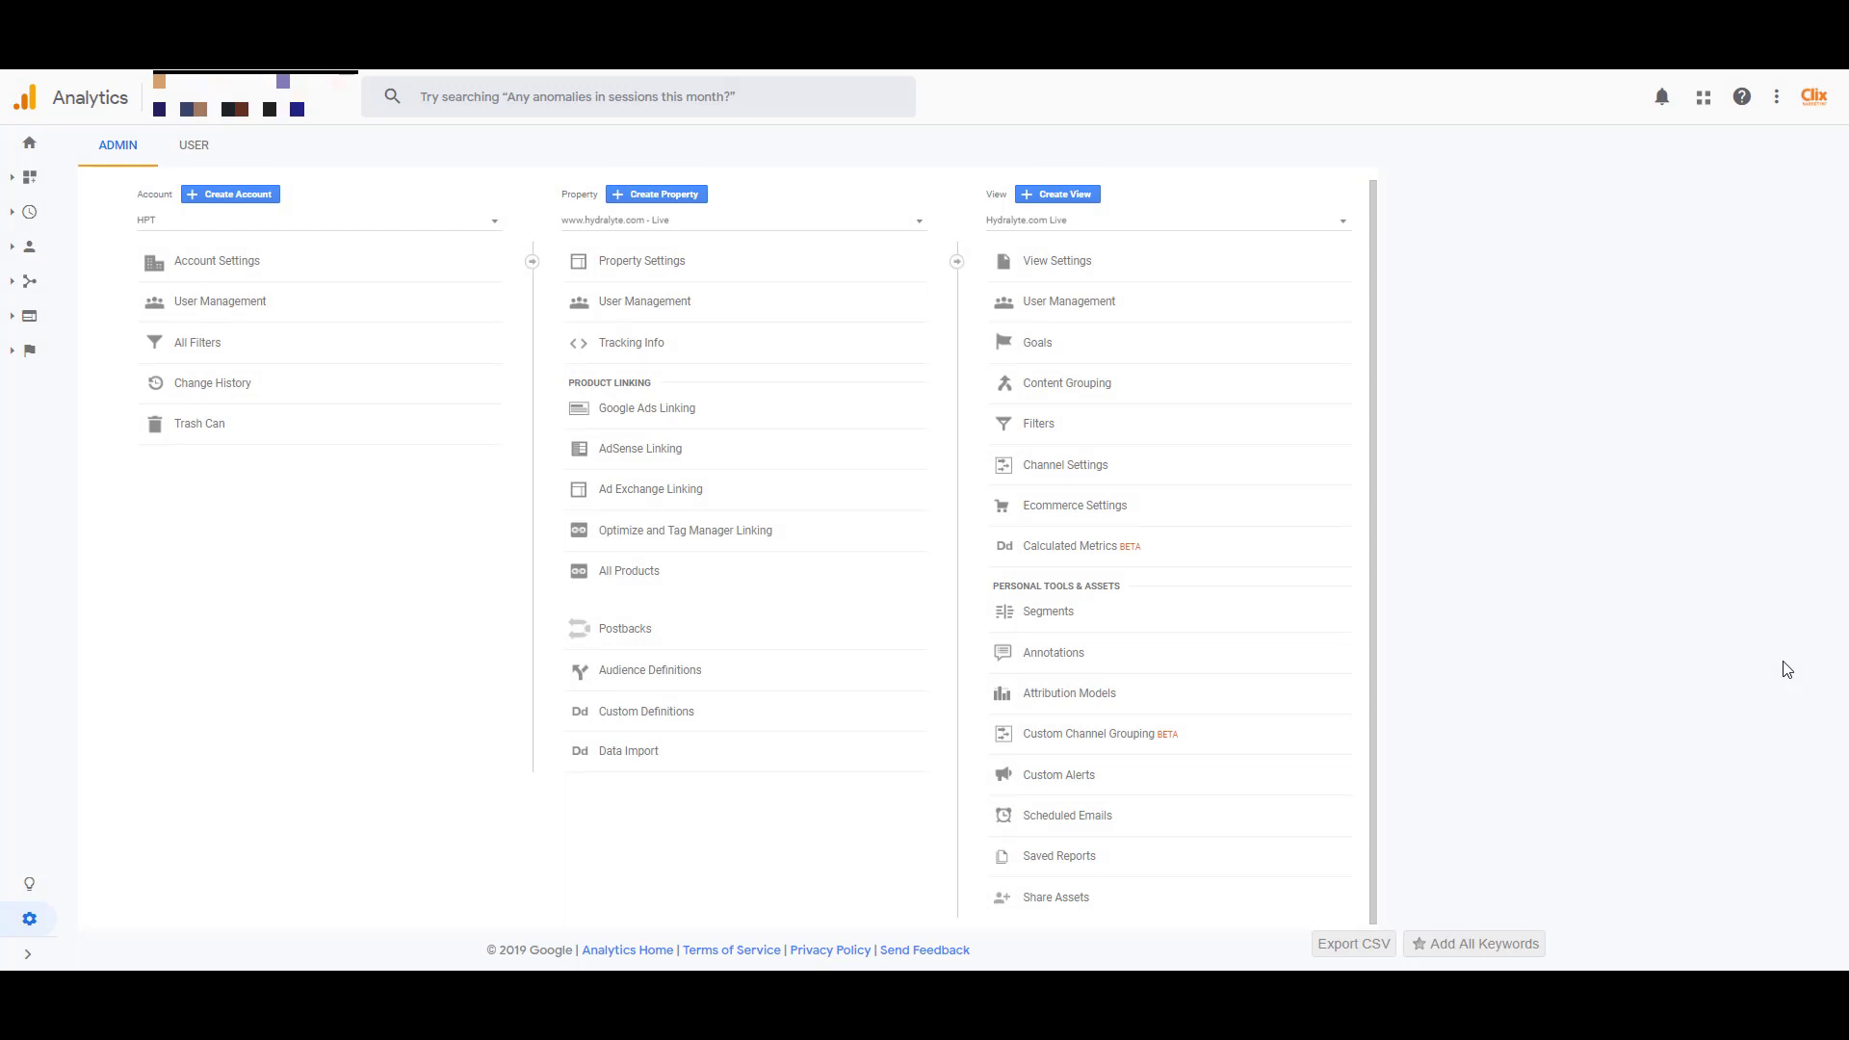
Step: Create a new Cost Data data set in the property's Data Import settings
click(647, 756)
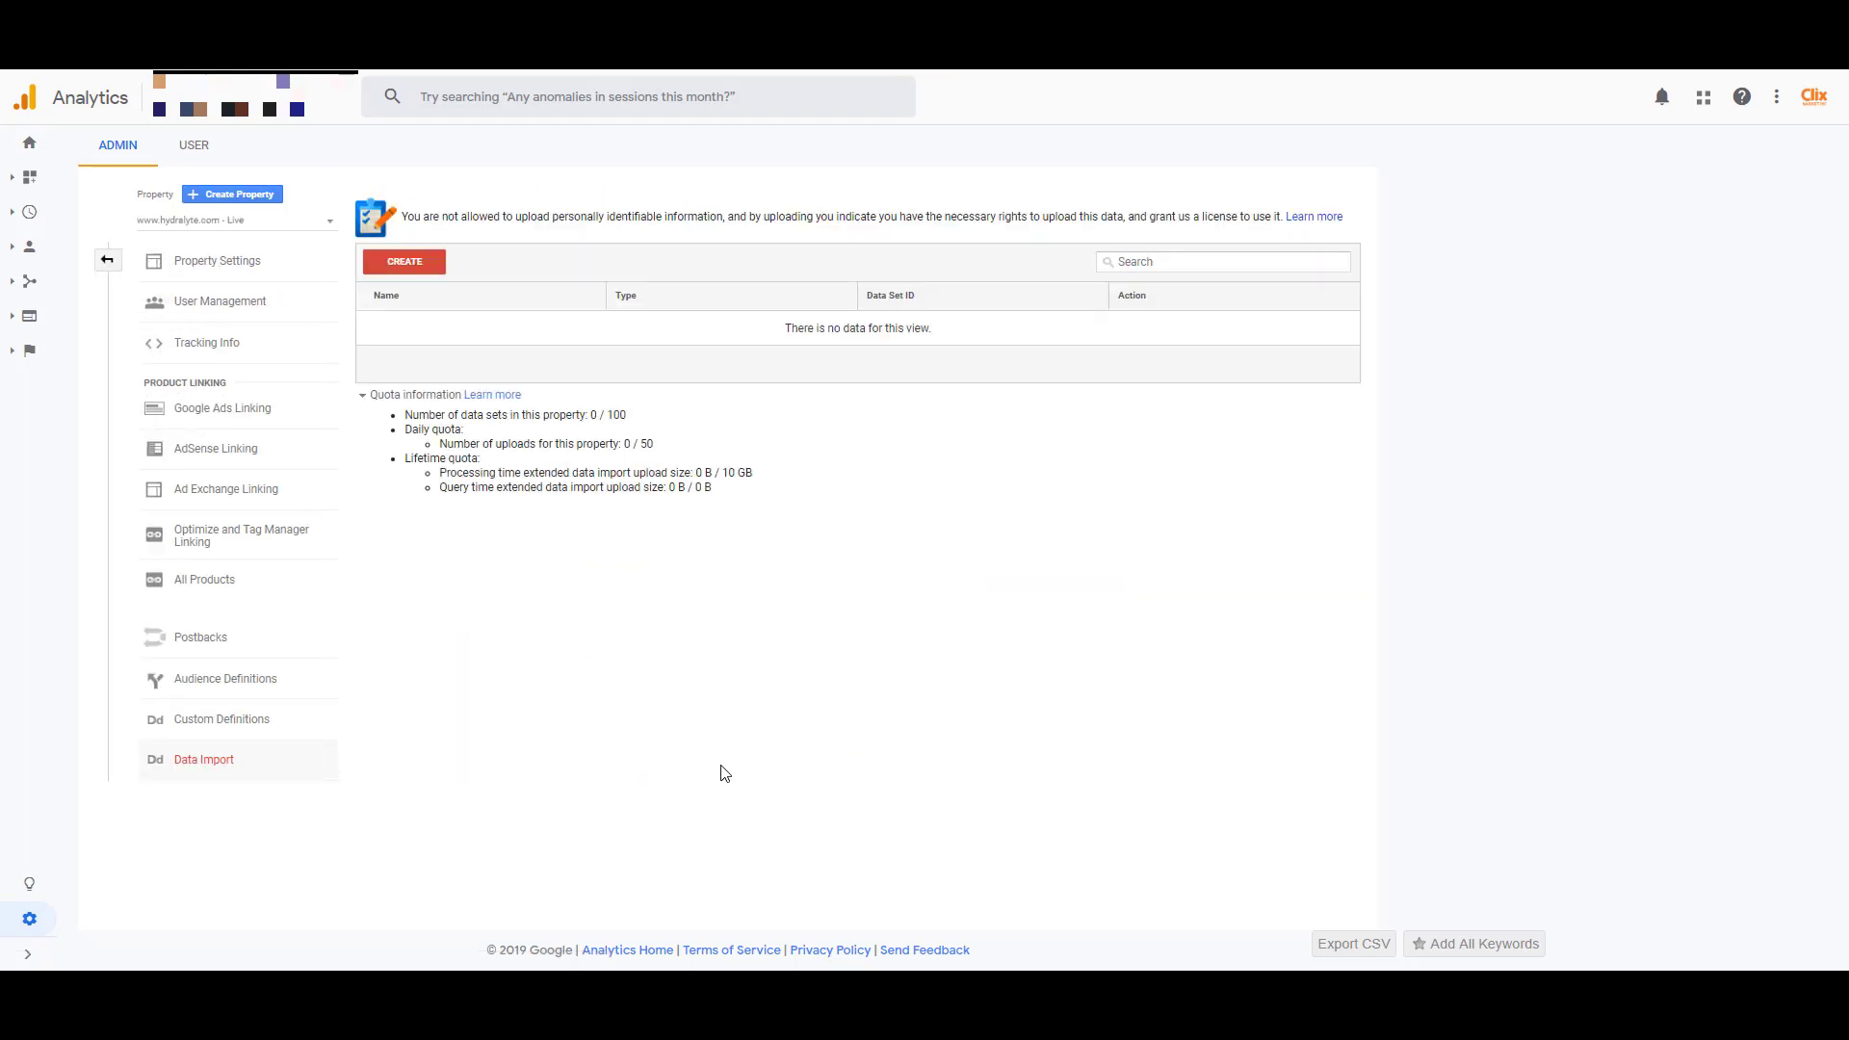
click(404, 262)
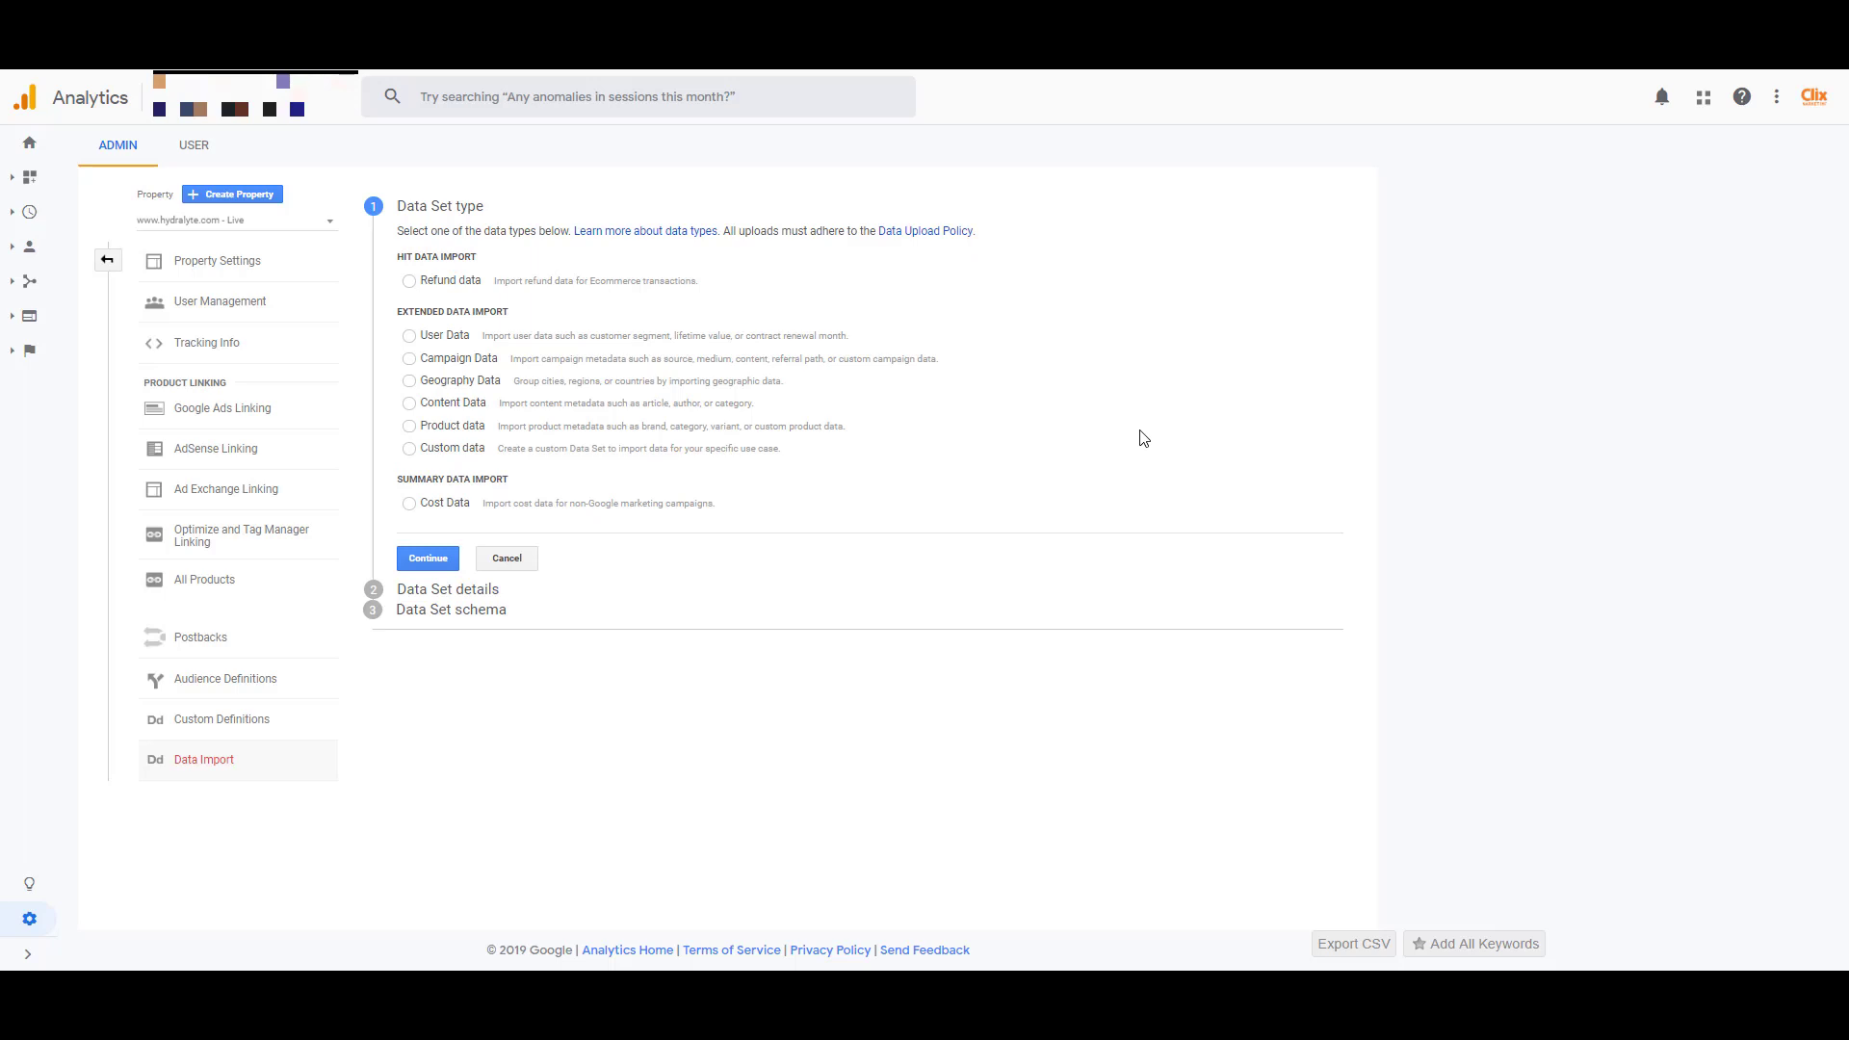
click(438, 503)
click(430, 558)
Step: Name it 'Bing Costs - Jan-May 2019', enable it for the first view, and continue to the schema
text(Bing Costs - )
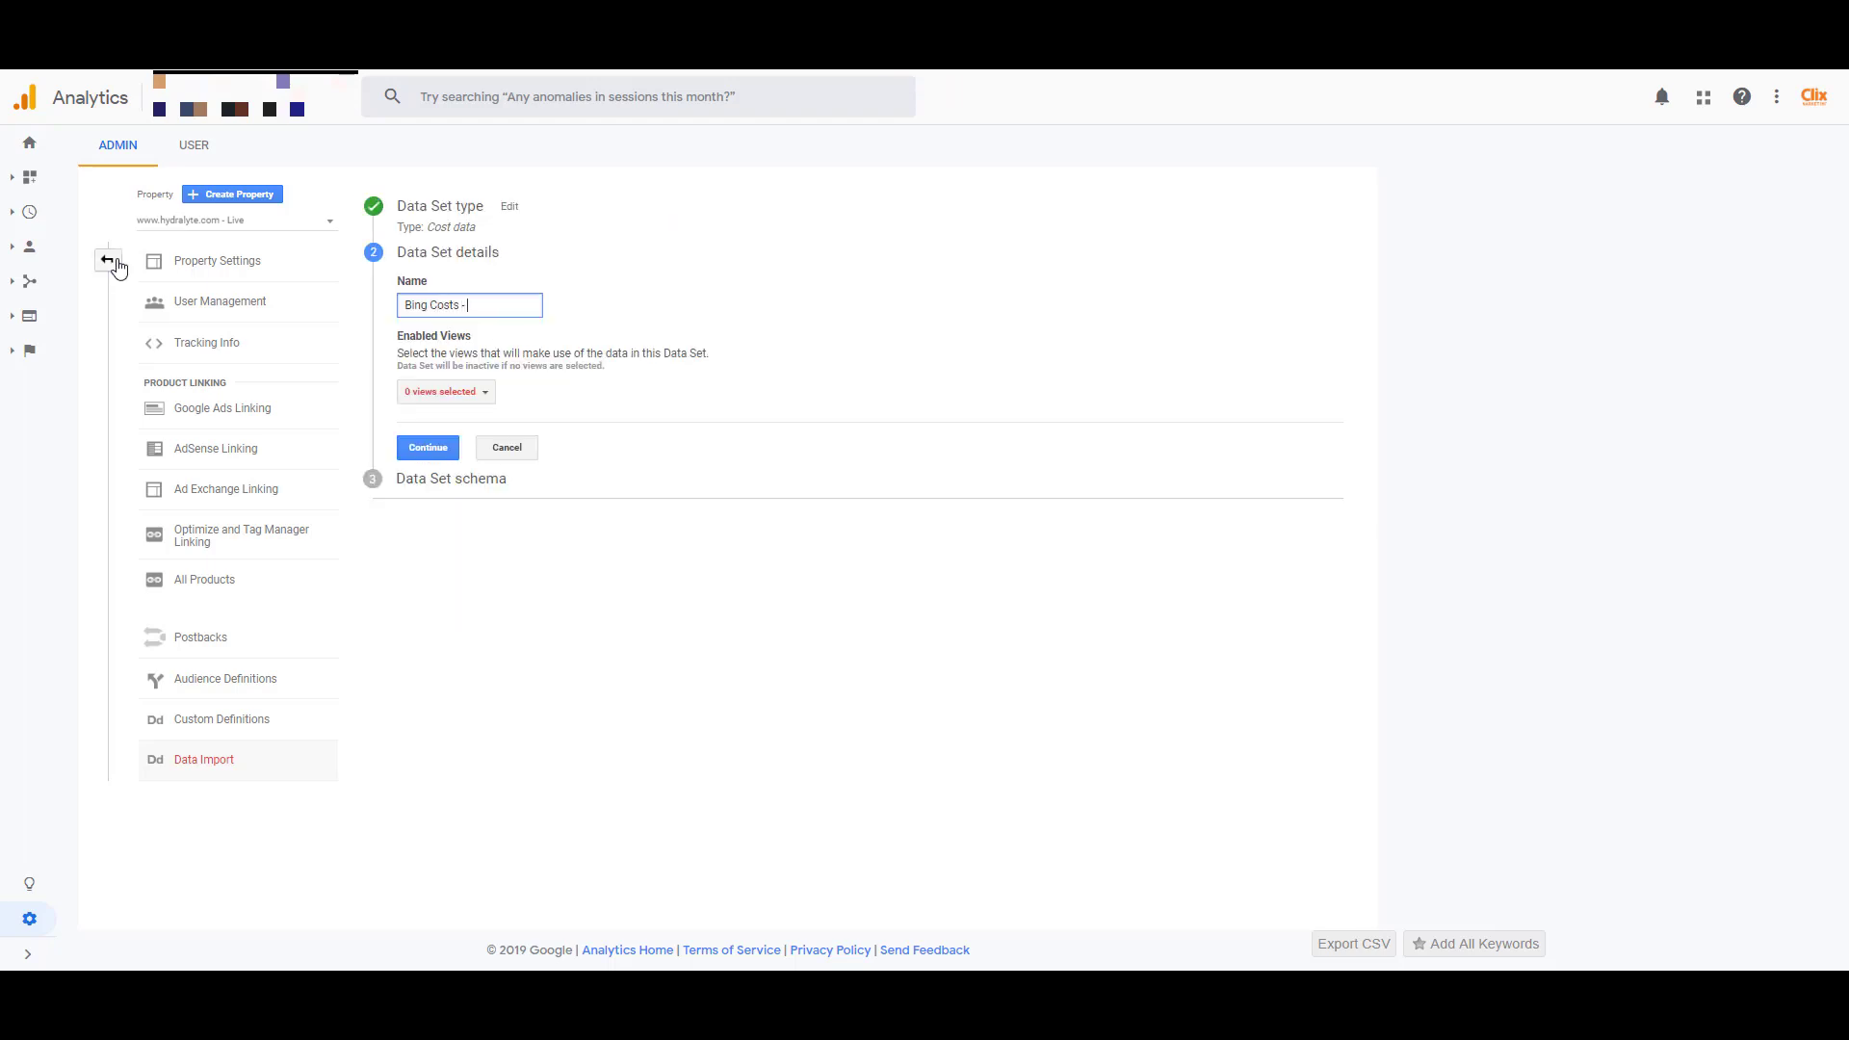
text(Jan-May 2019)
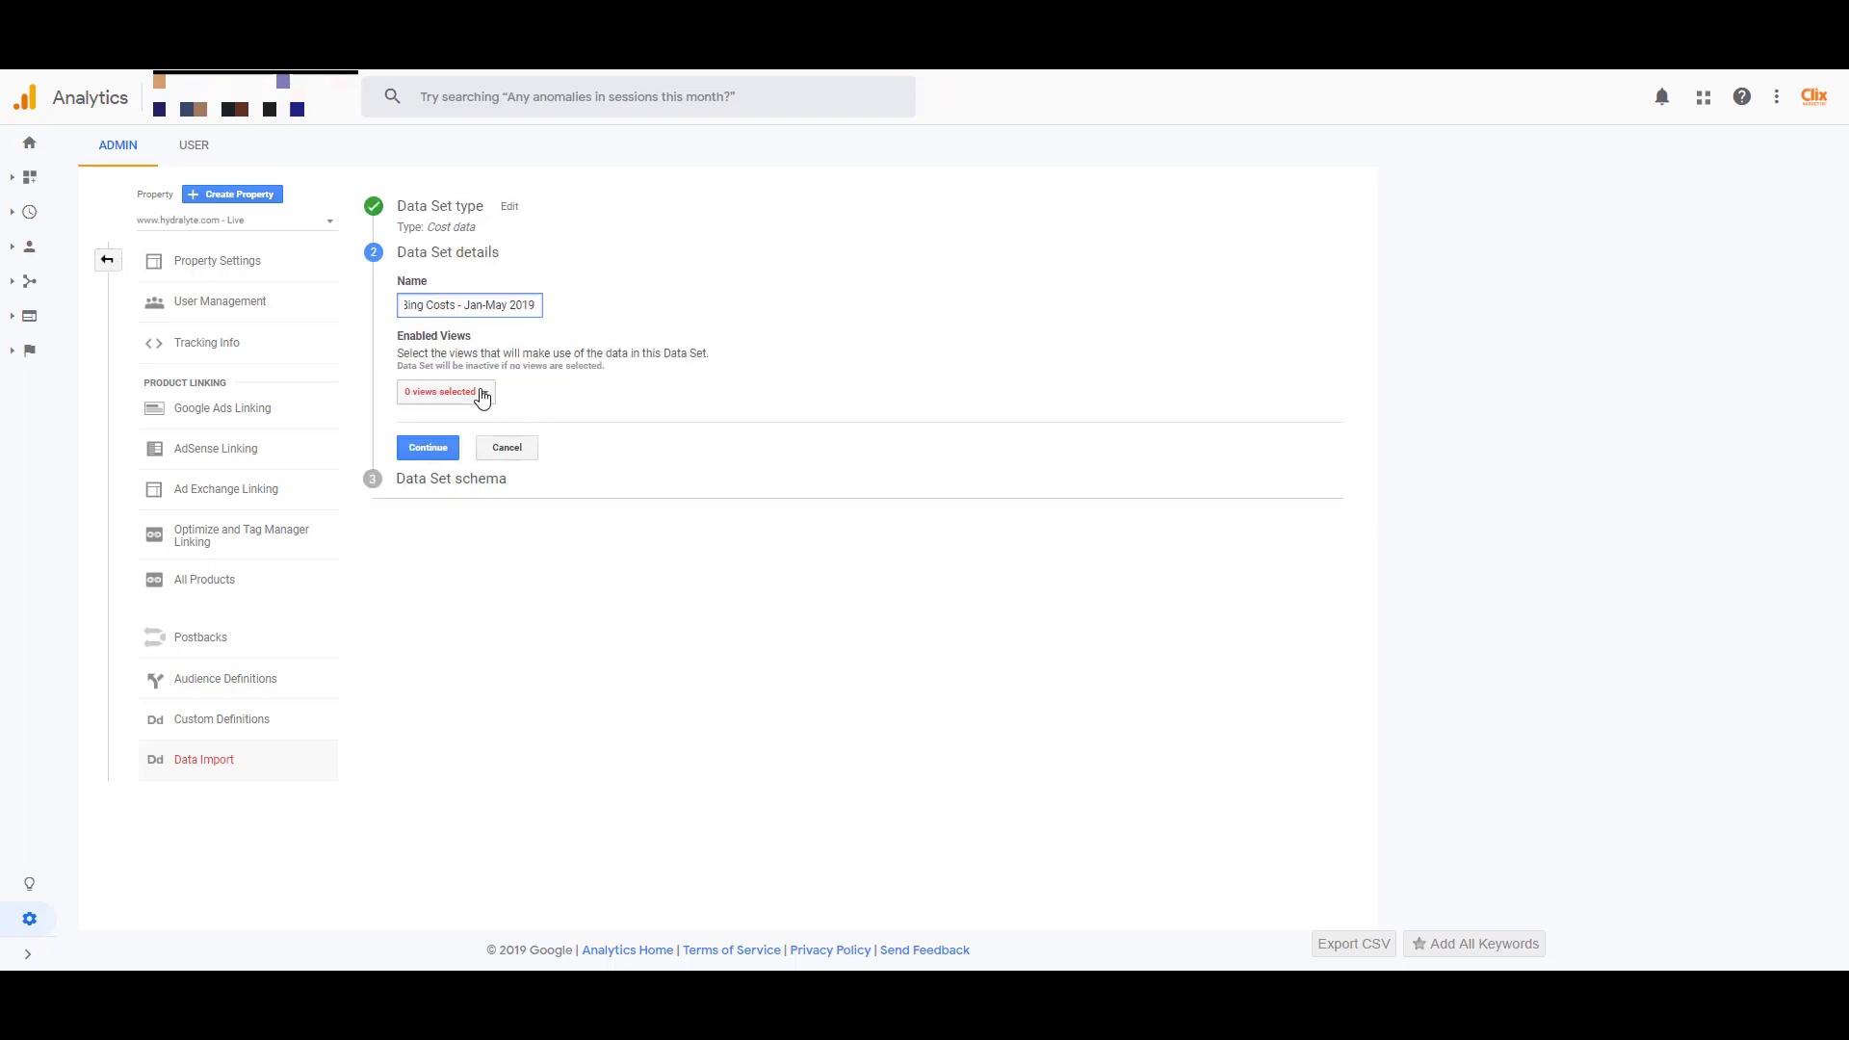
click(480, 393)
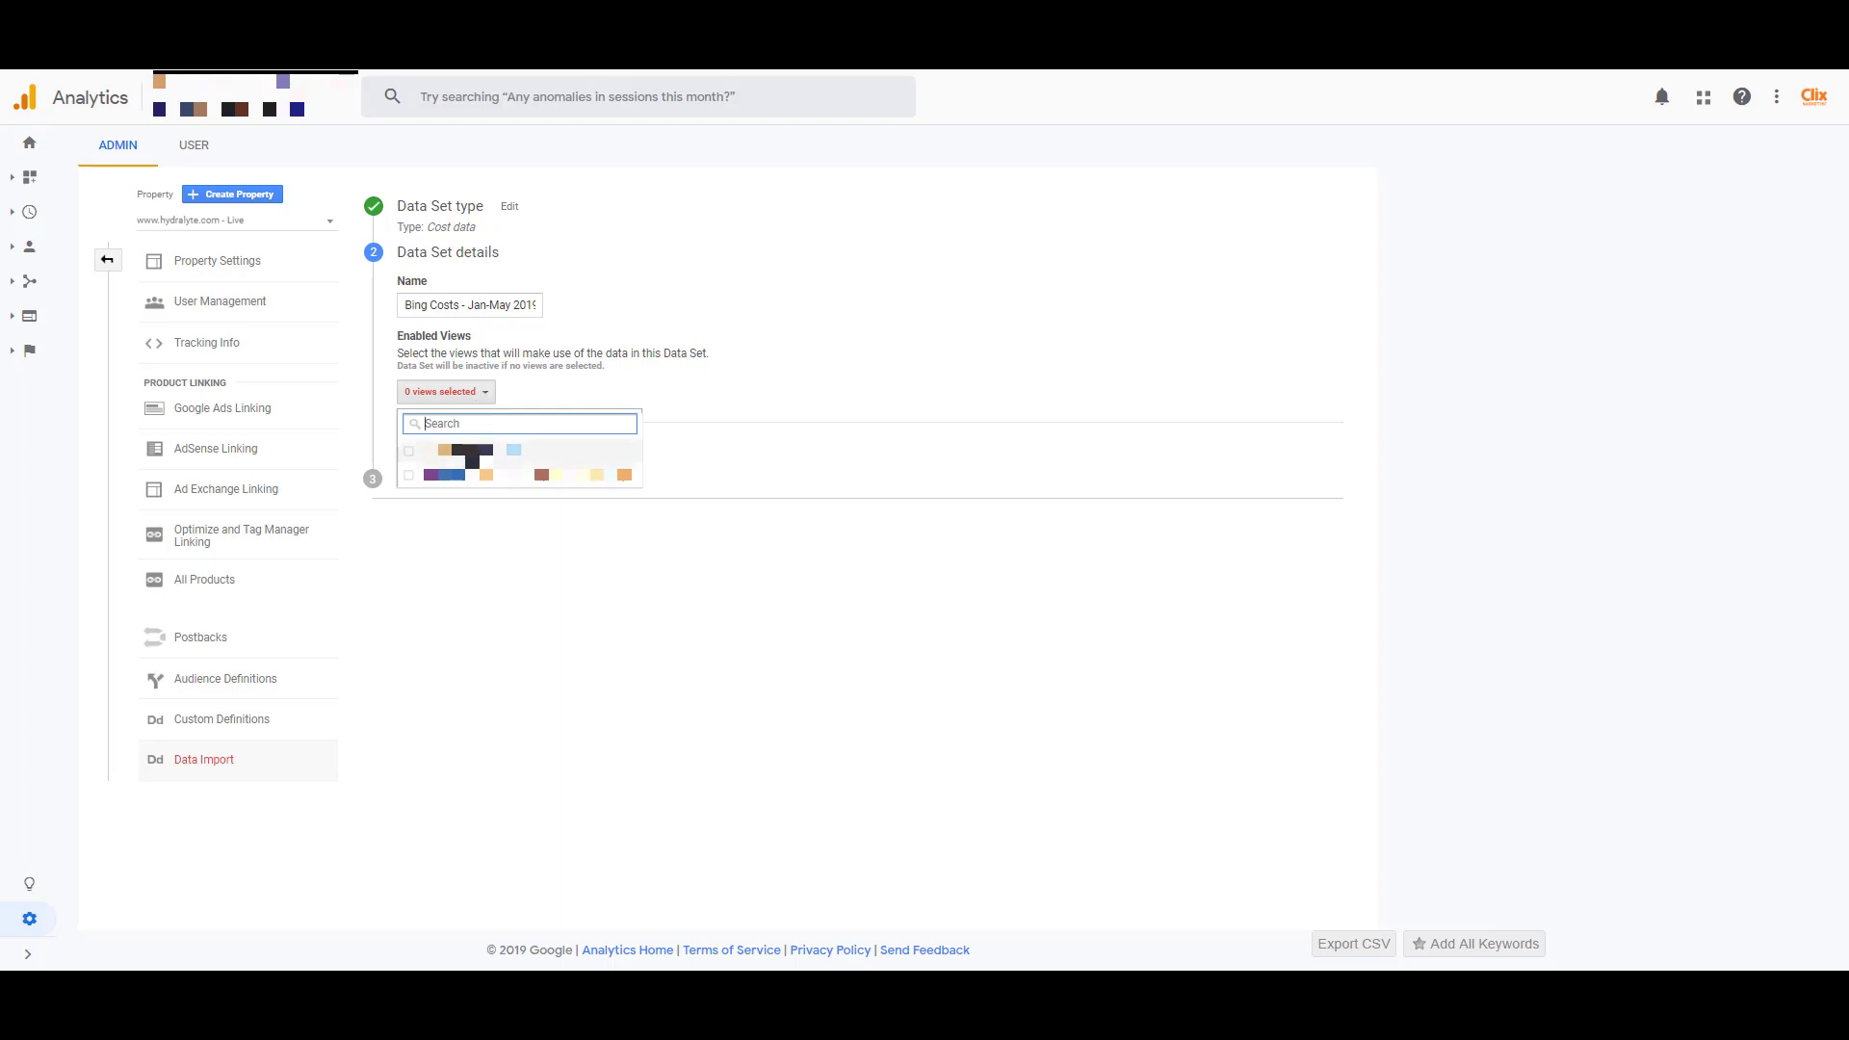
click(462, 450)
click(883, 383)
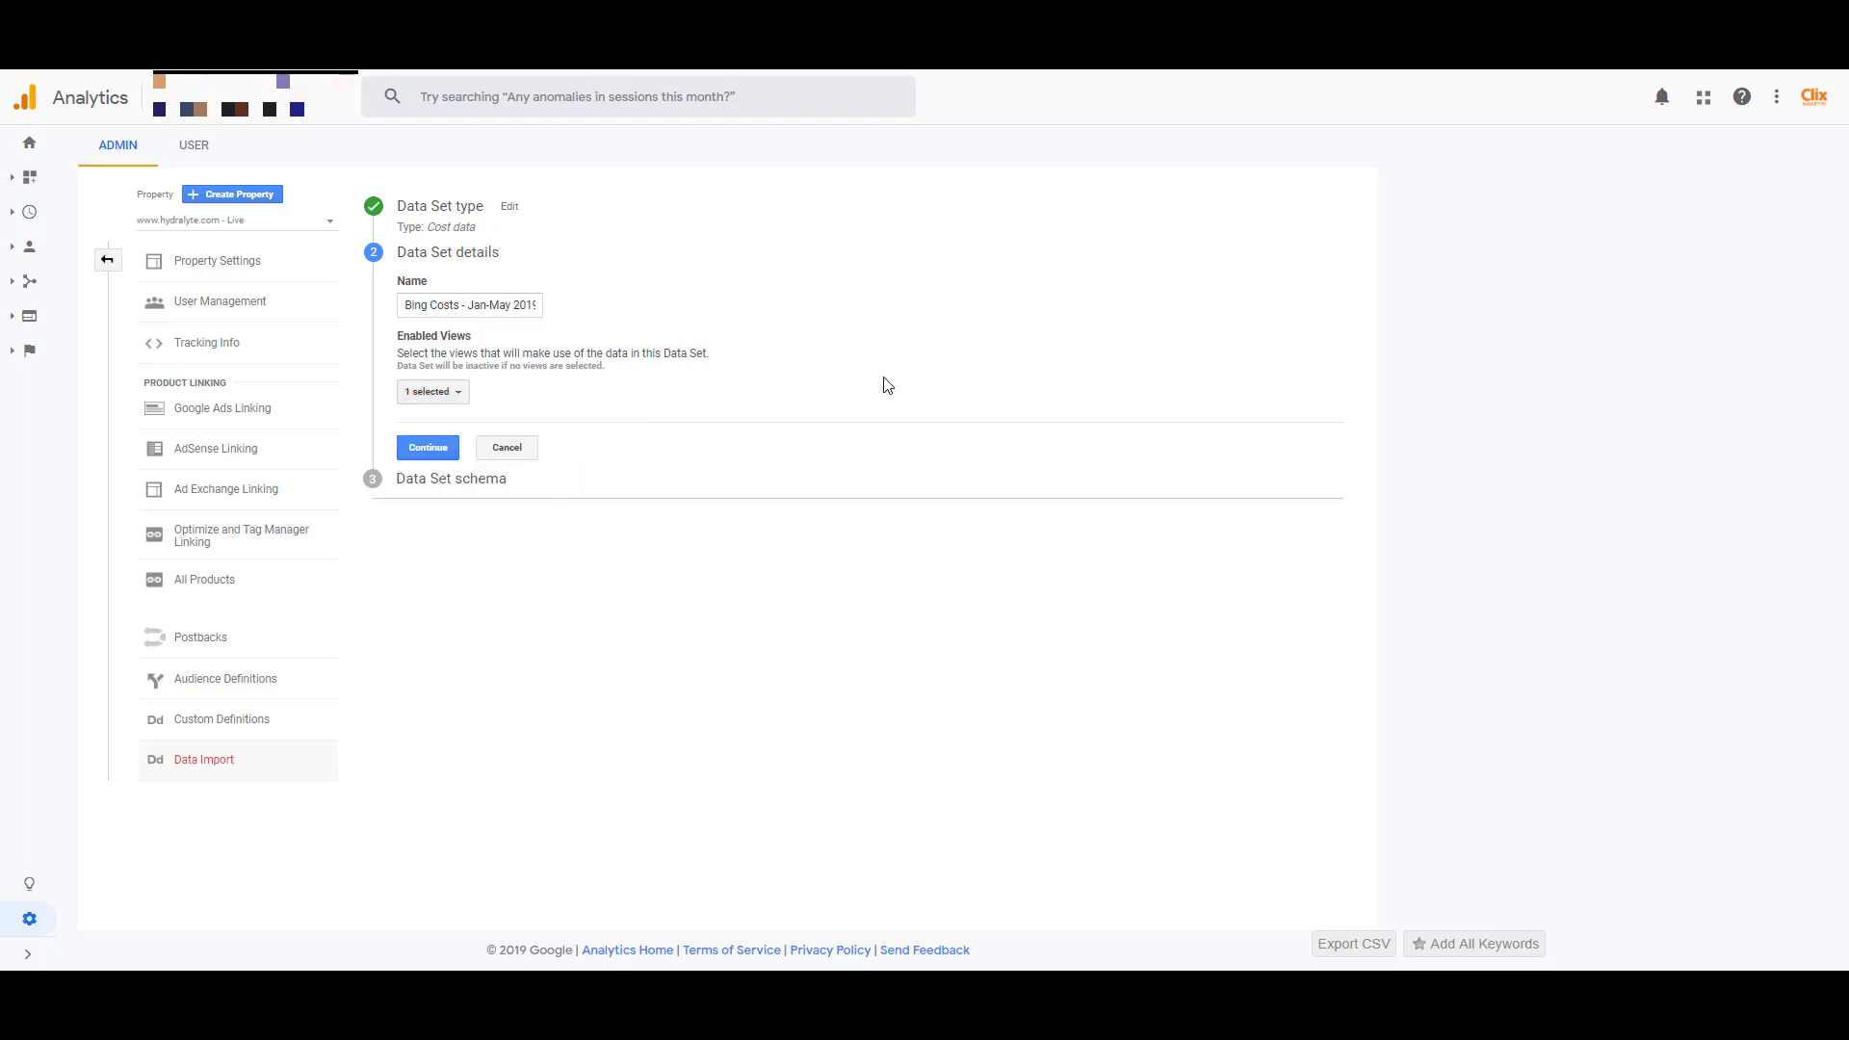
click(429, 449)
Step: Add Clicks, Cost and Impressions as the schema's required metric columns
click(466, 517)
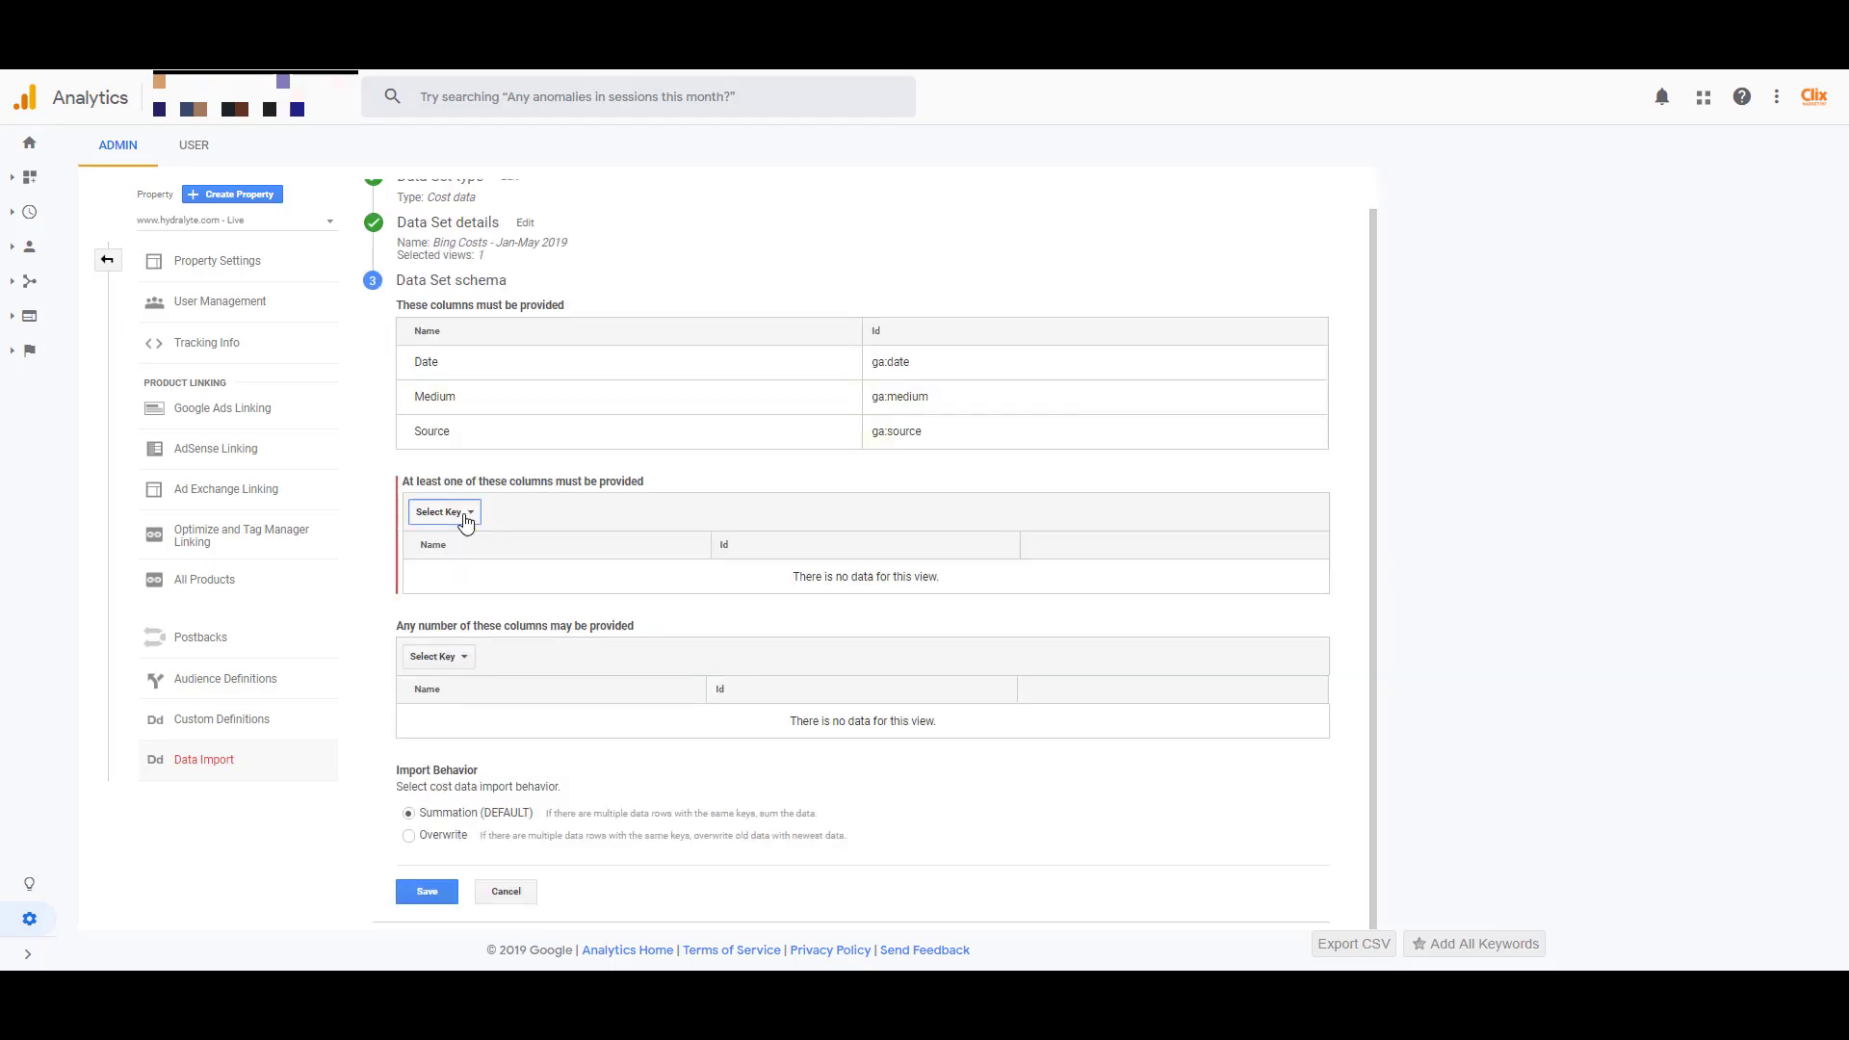
click(468, 598)
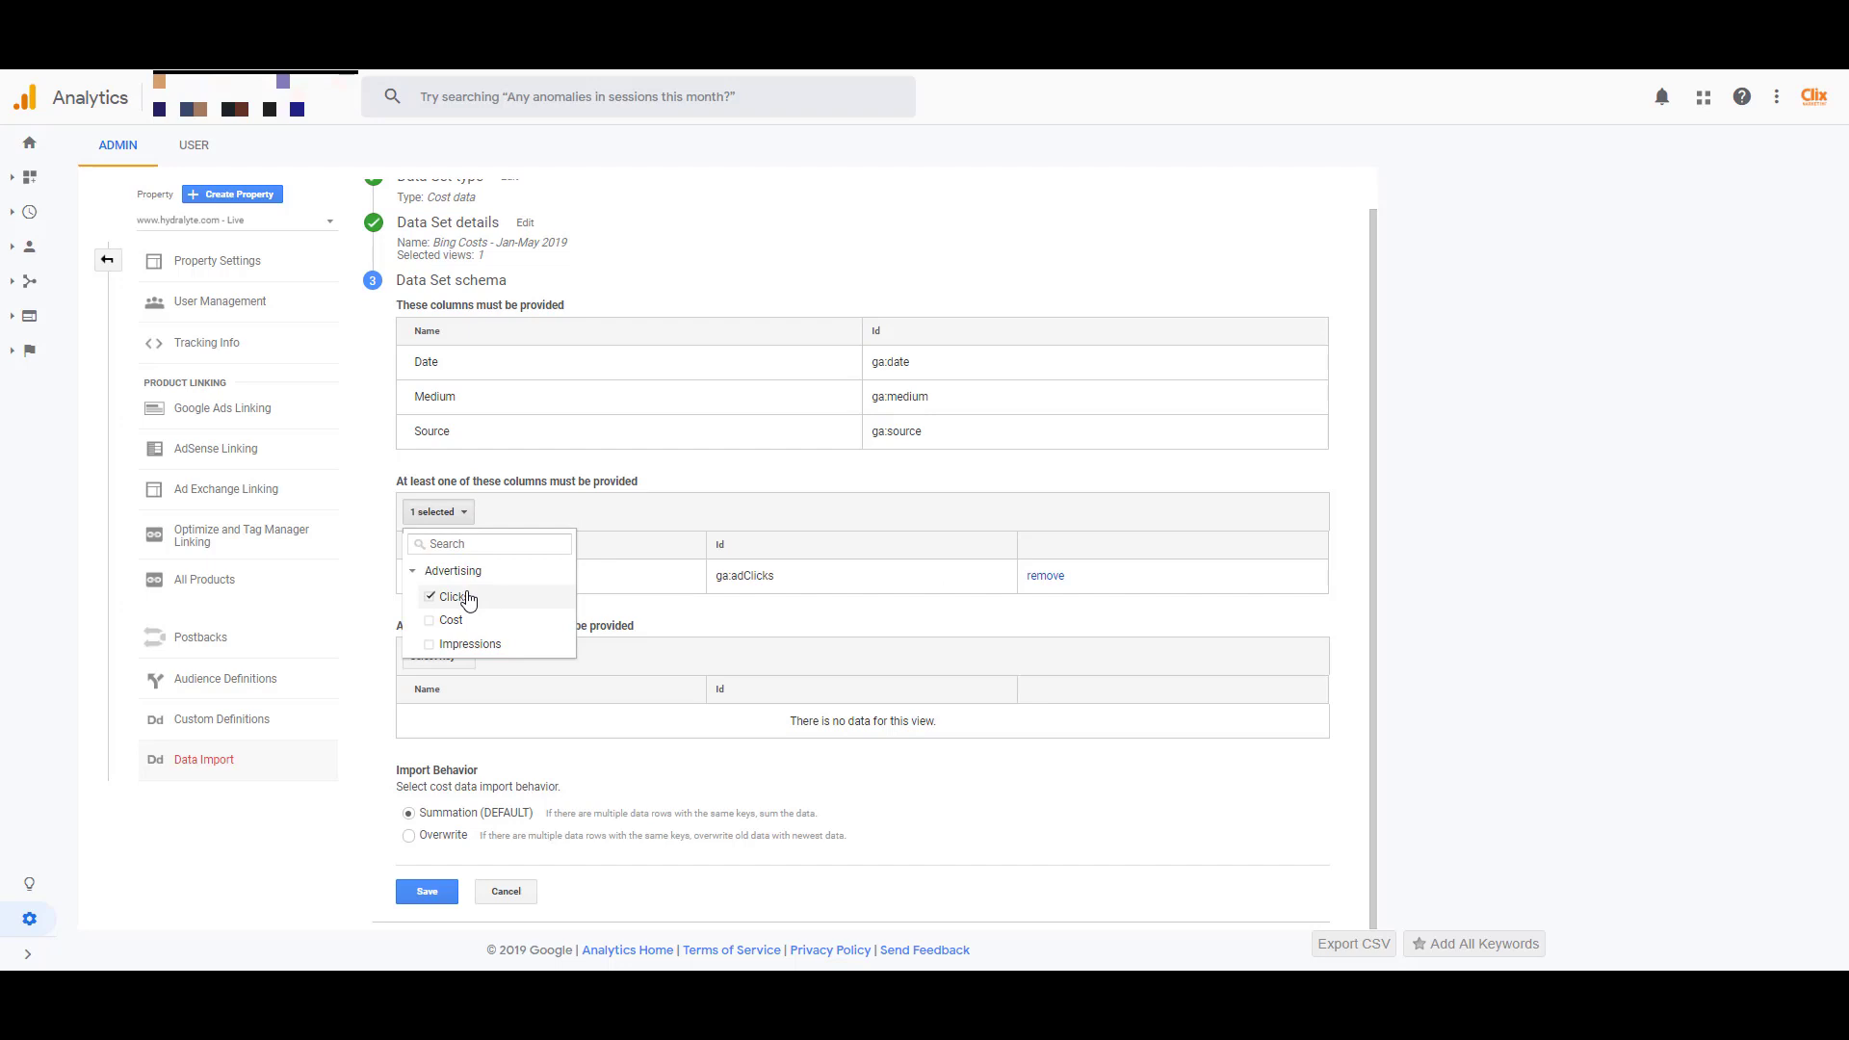
click(457, 624)
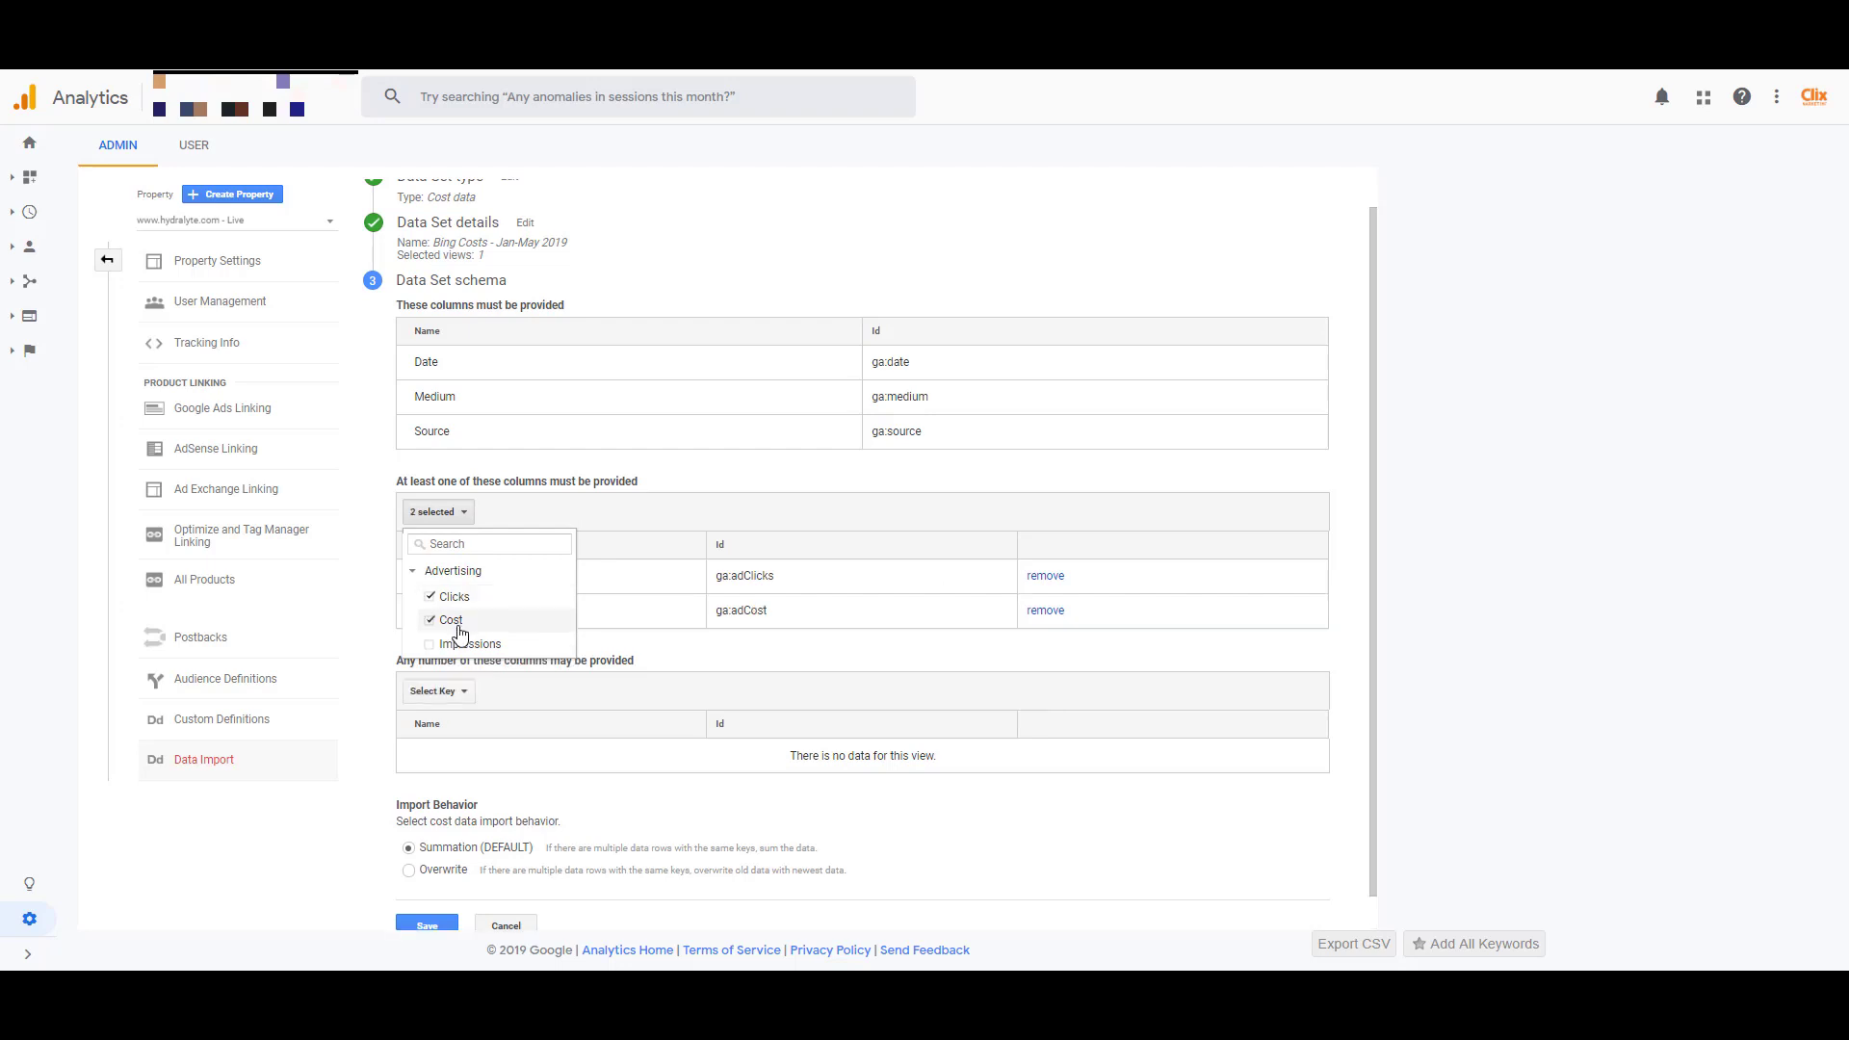
click(471, 647)
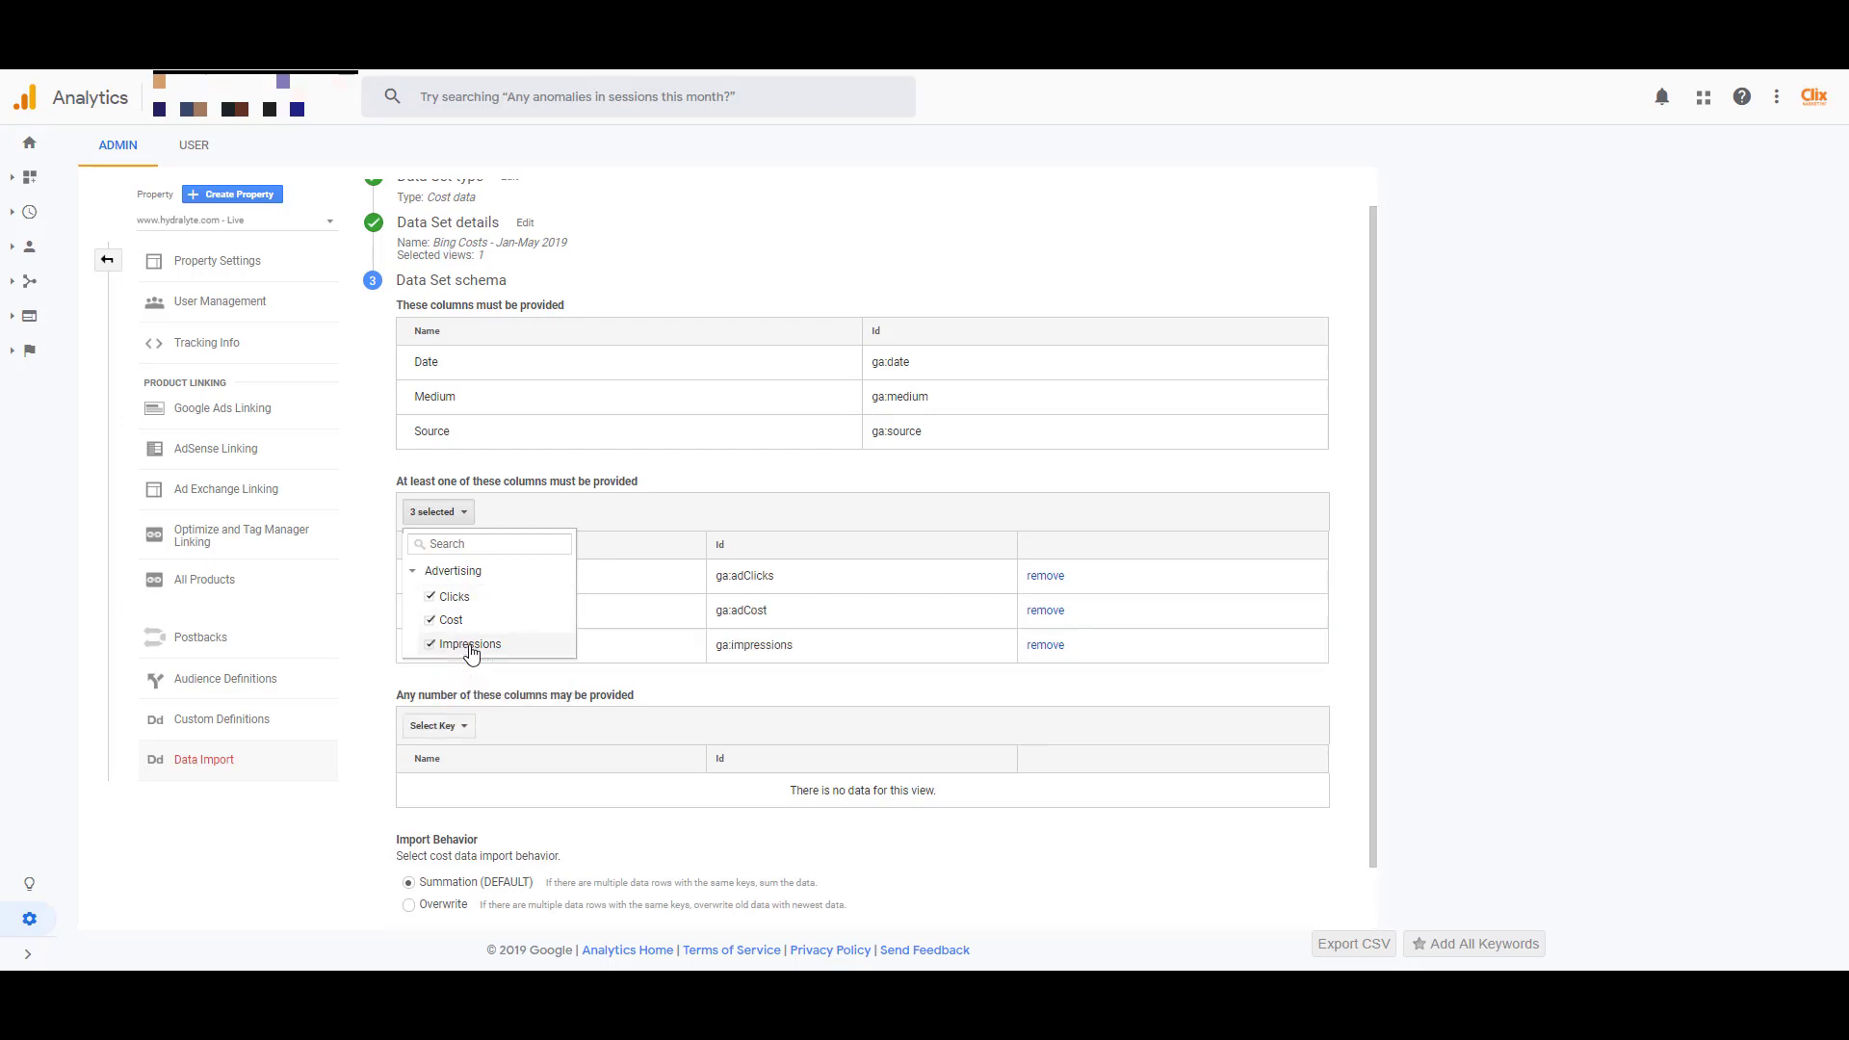
click(1652, 684)
Step: Add Campaign and Keyword as optional columns in the schema
click(438, 726)
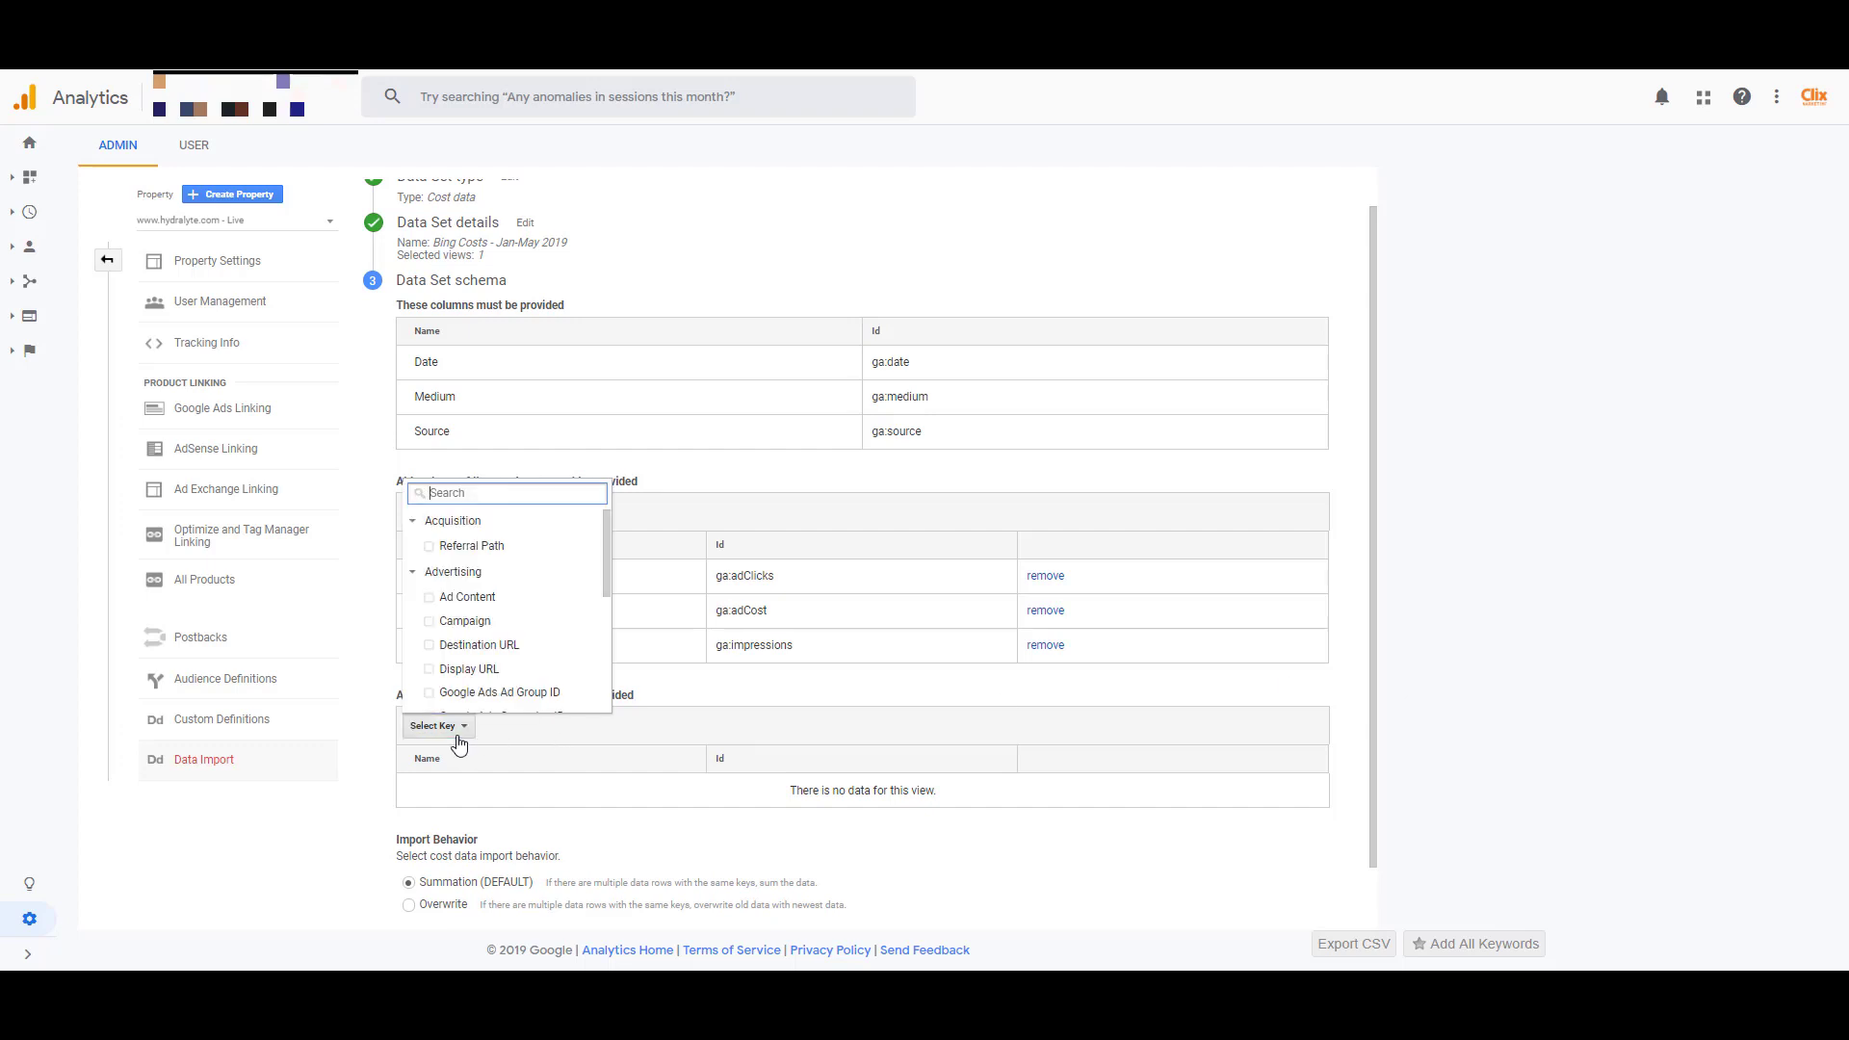
click(487, 622)
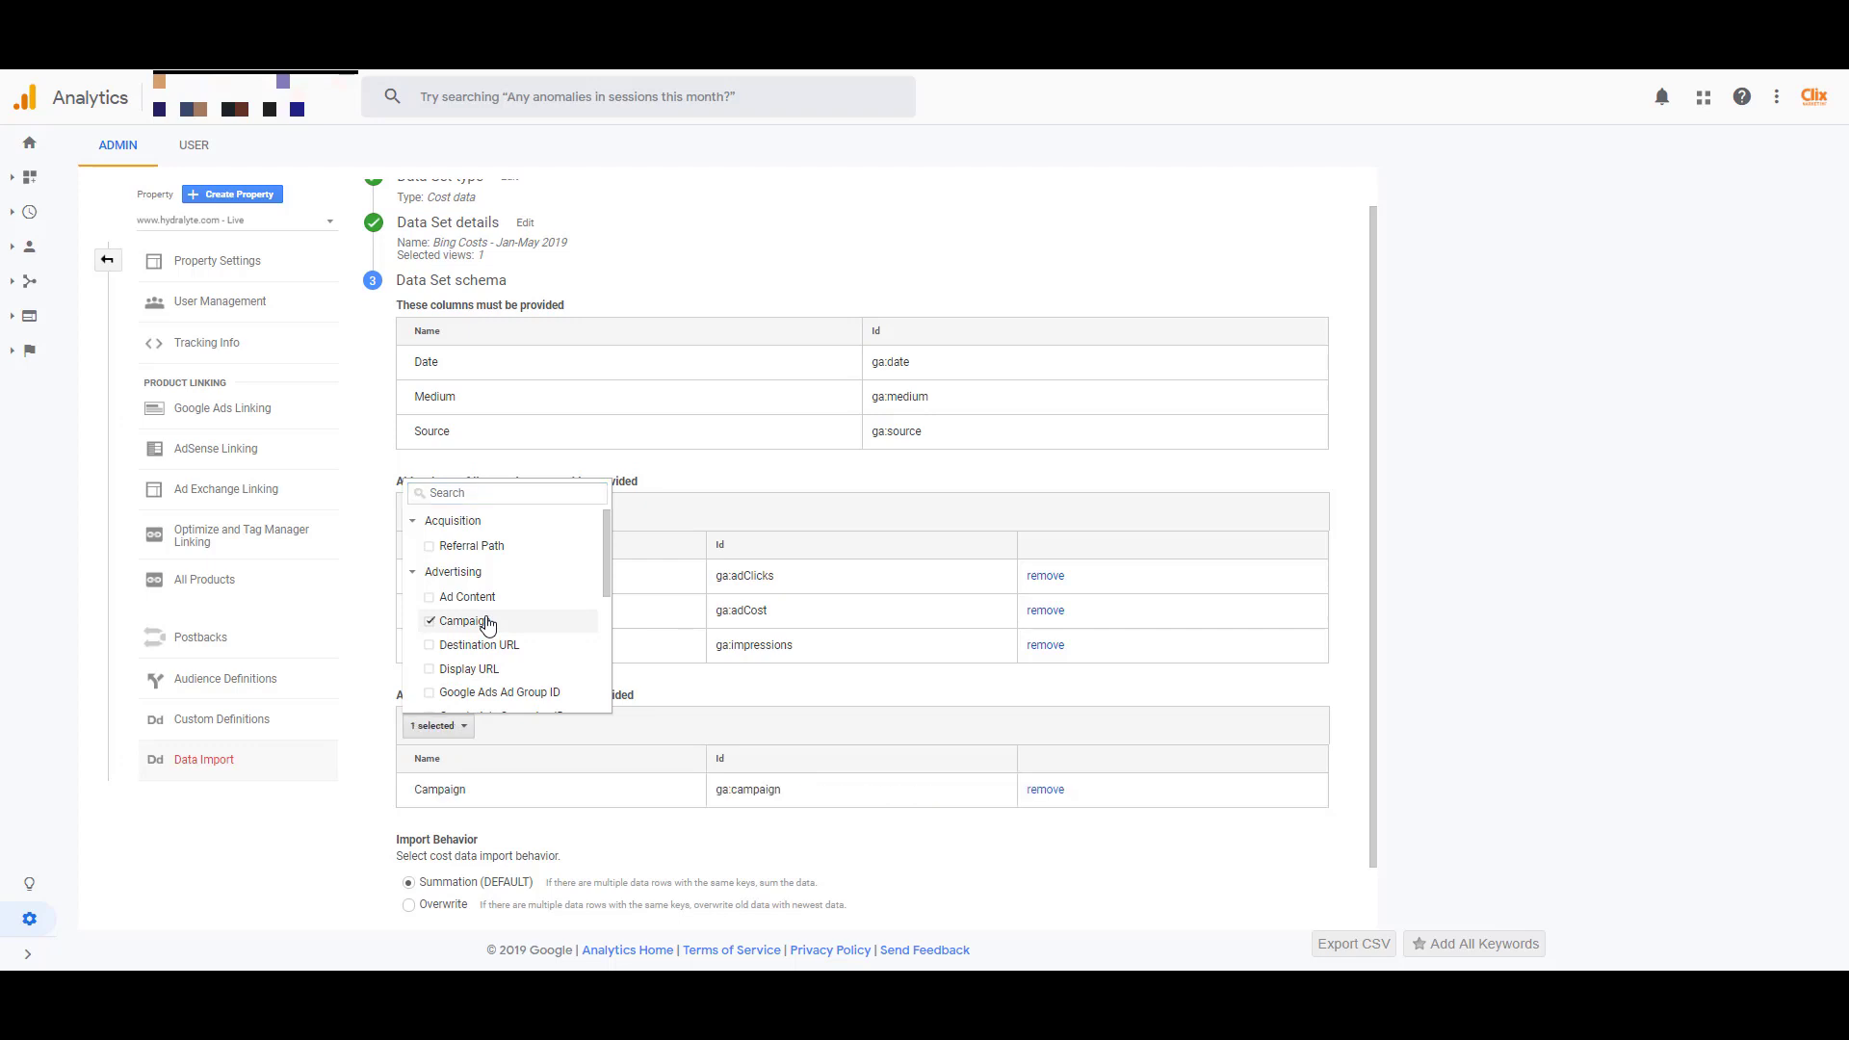
click(501, 490)
text(key)
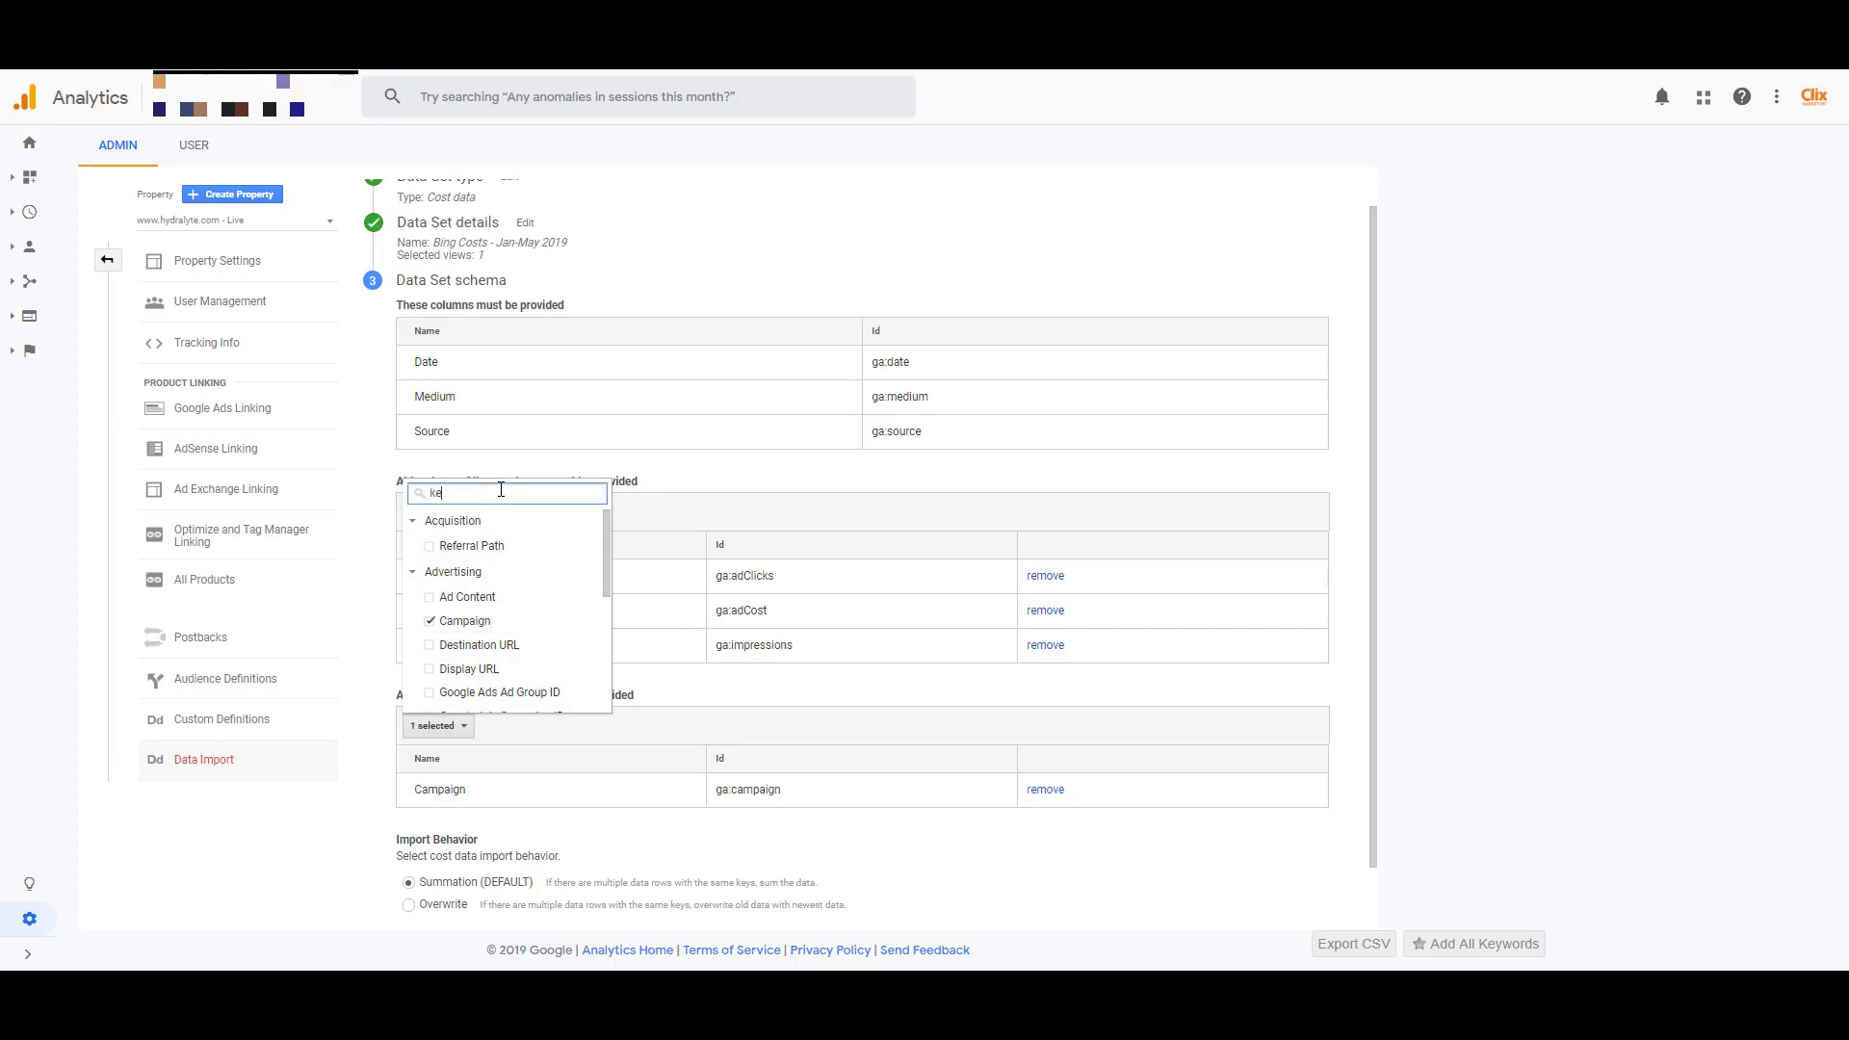
click(479, 547)
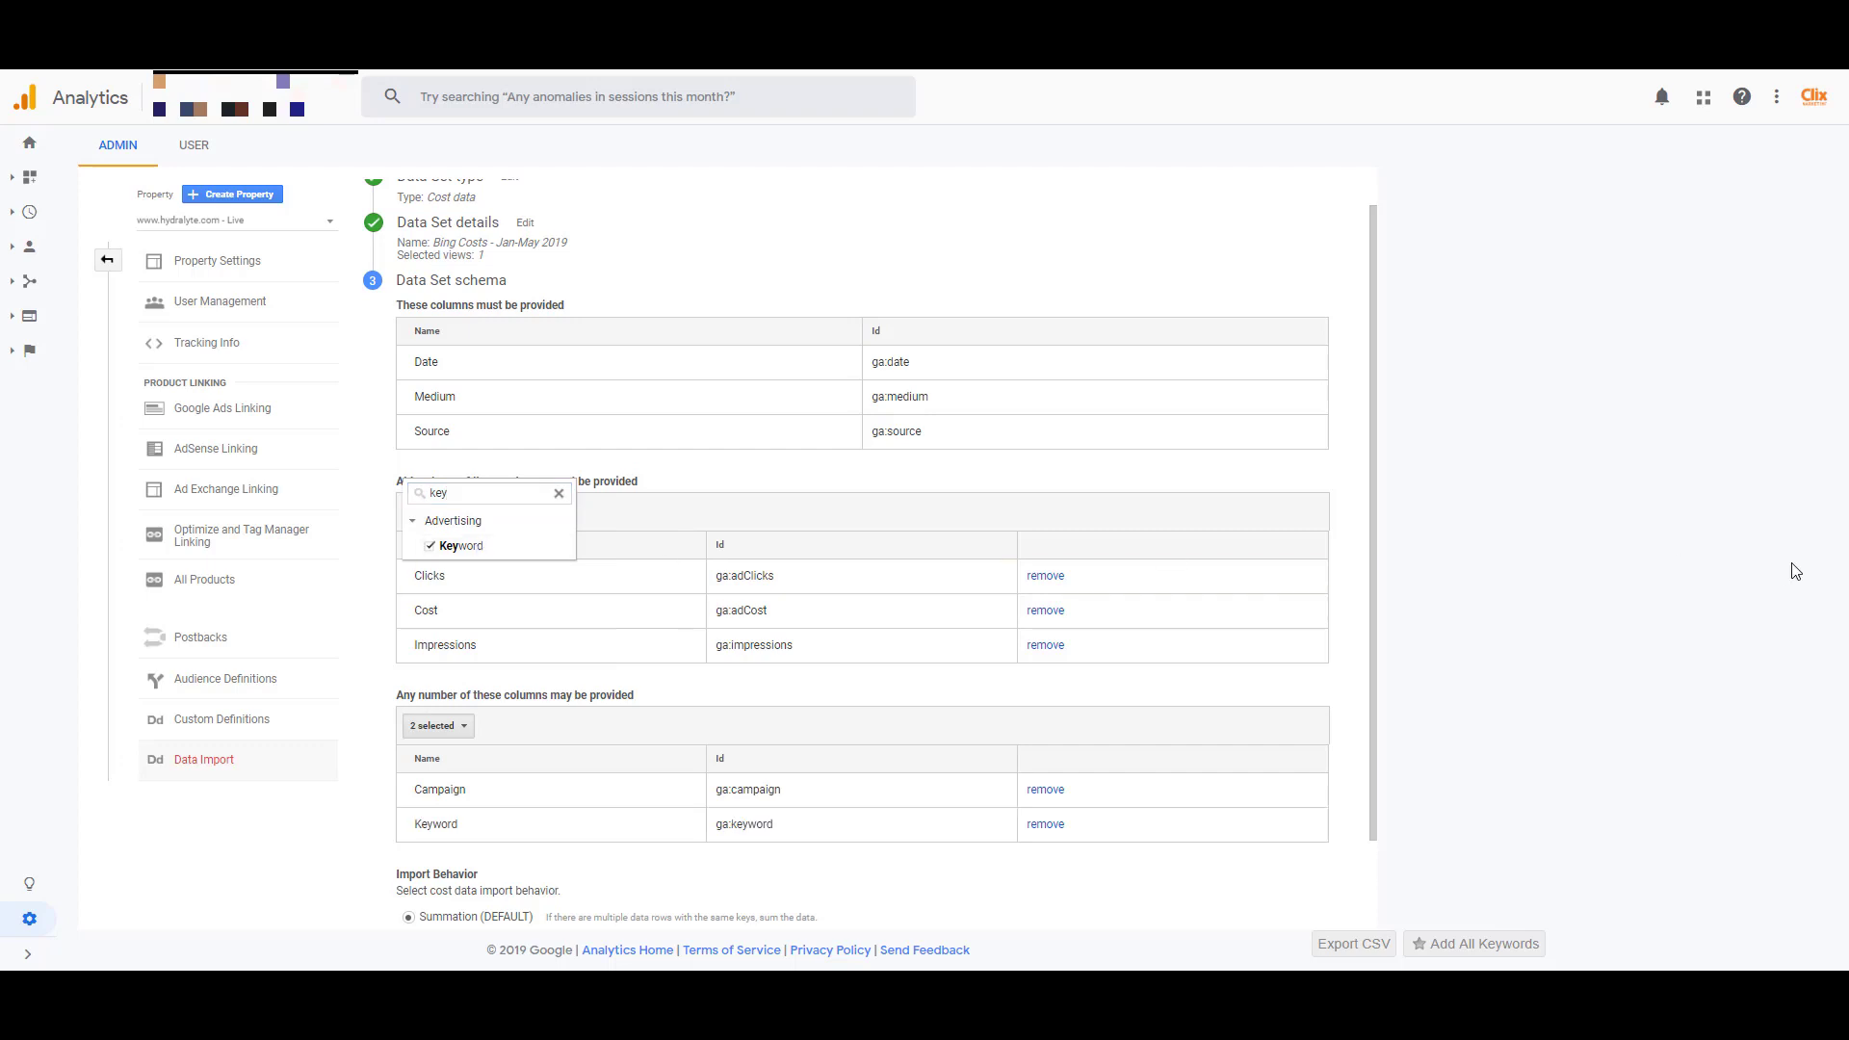
click(1704, 565)
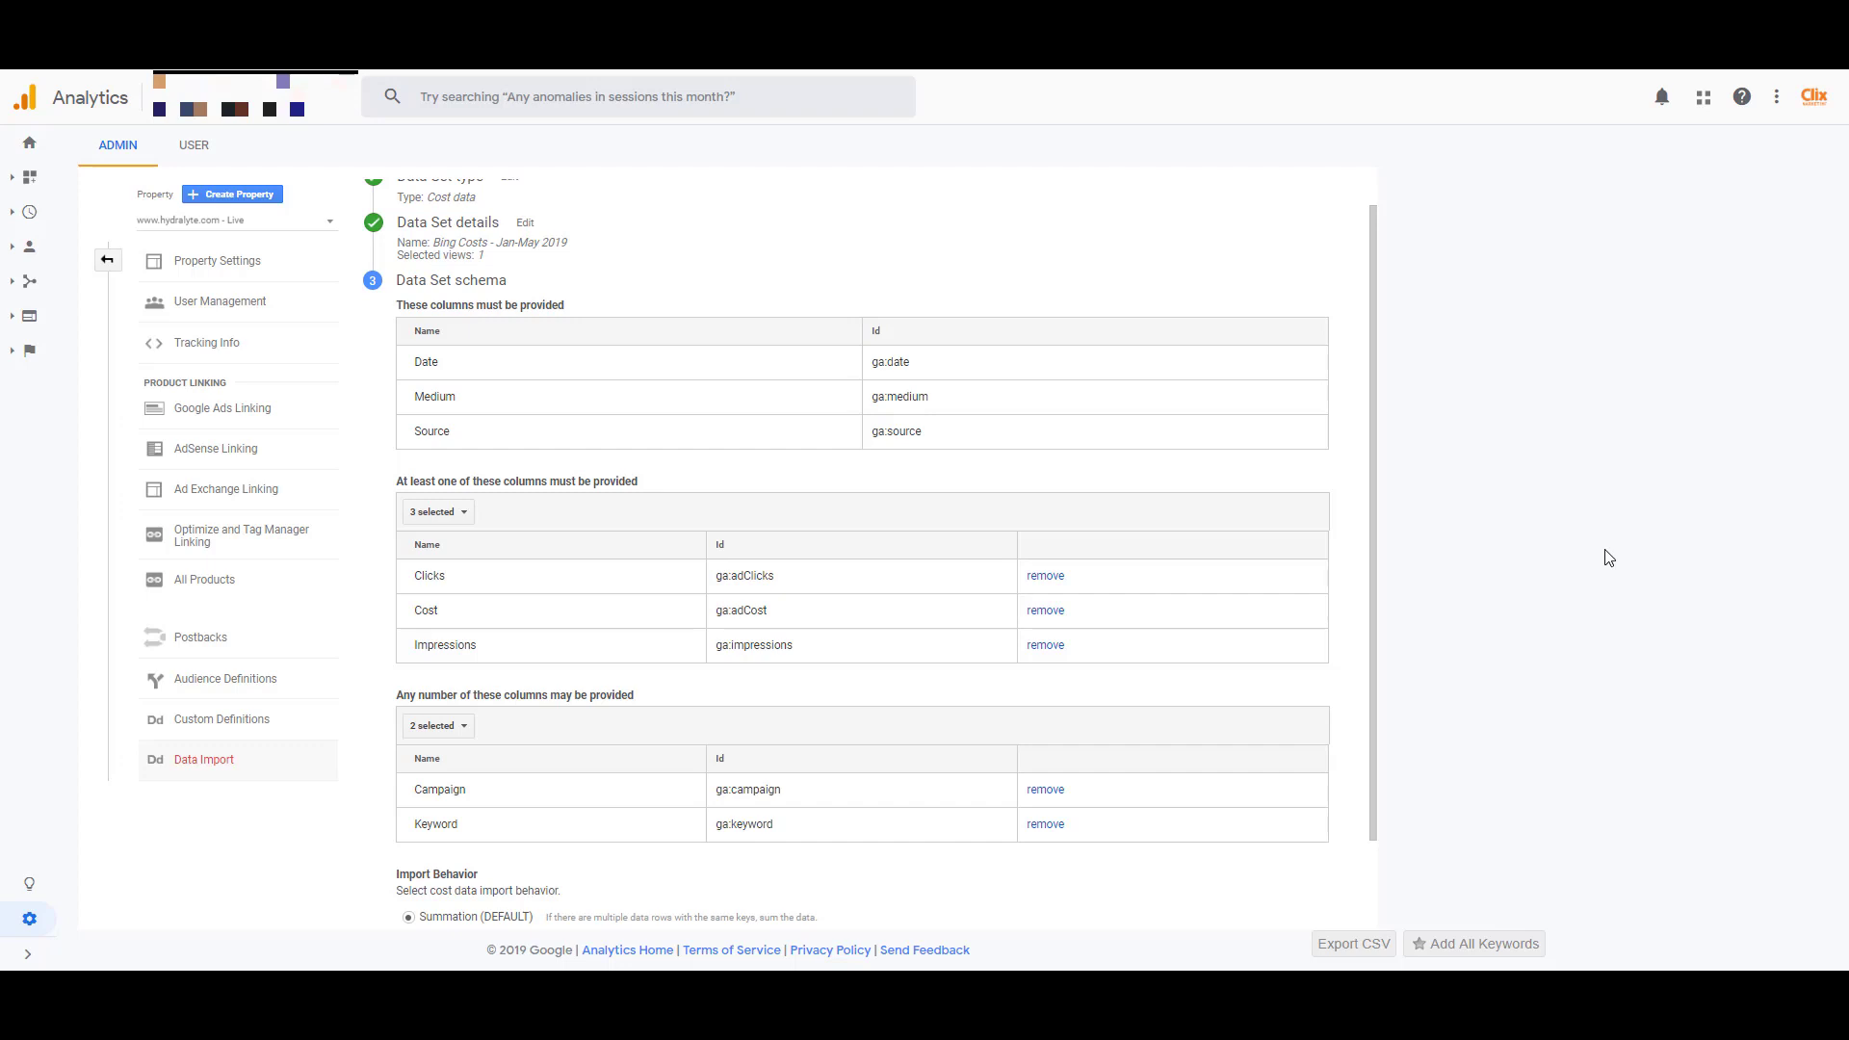
Step: Save the data set schema and finish creating the Bing Costs - Jan-May 2019 data set
scroll(995, 674, down, 2)
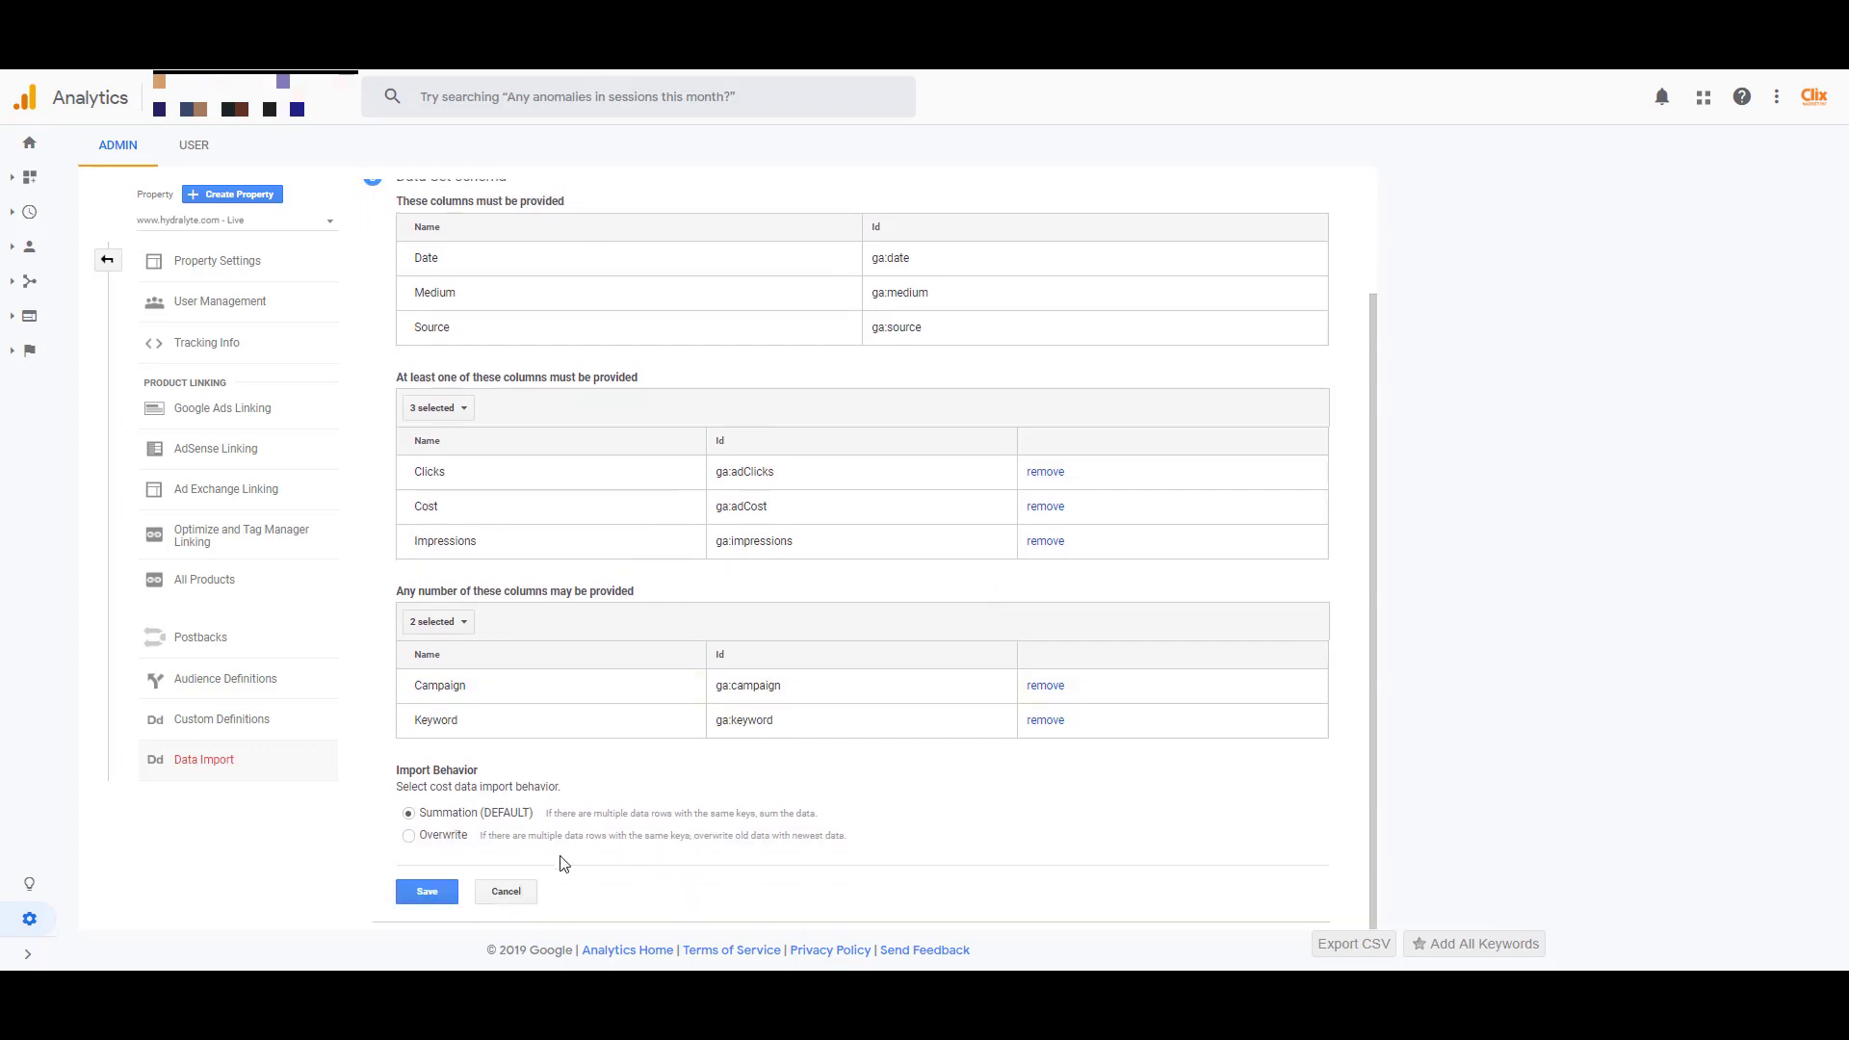
click(417, 903)
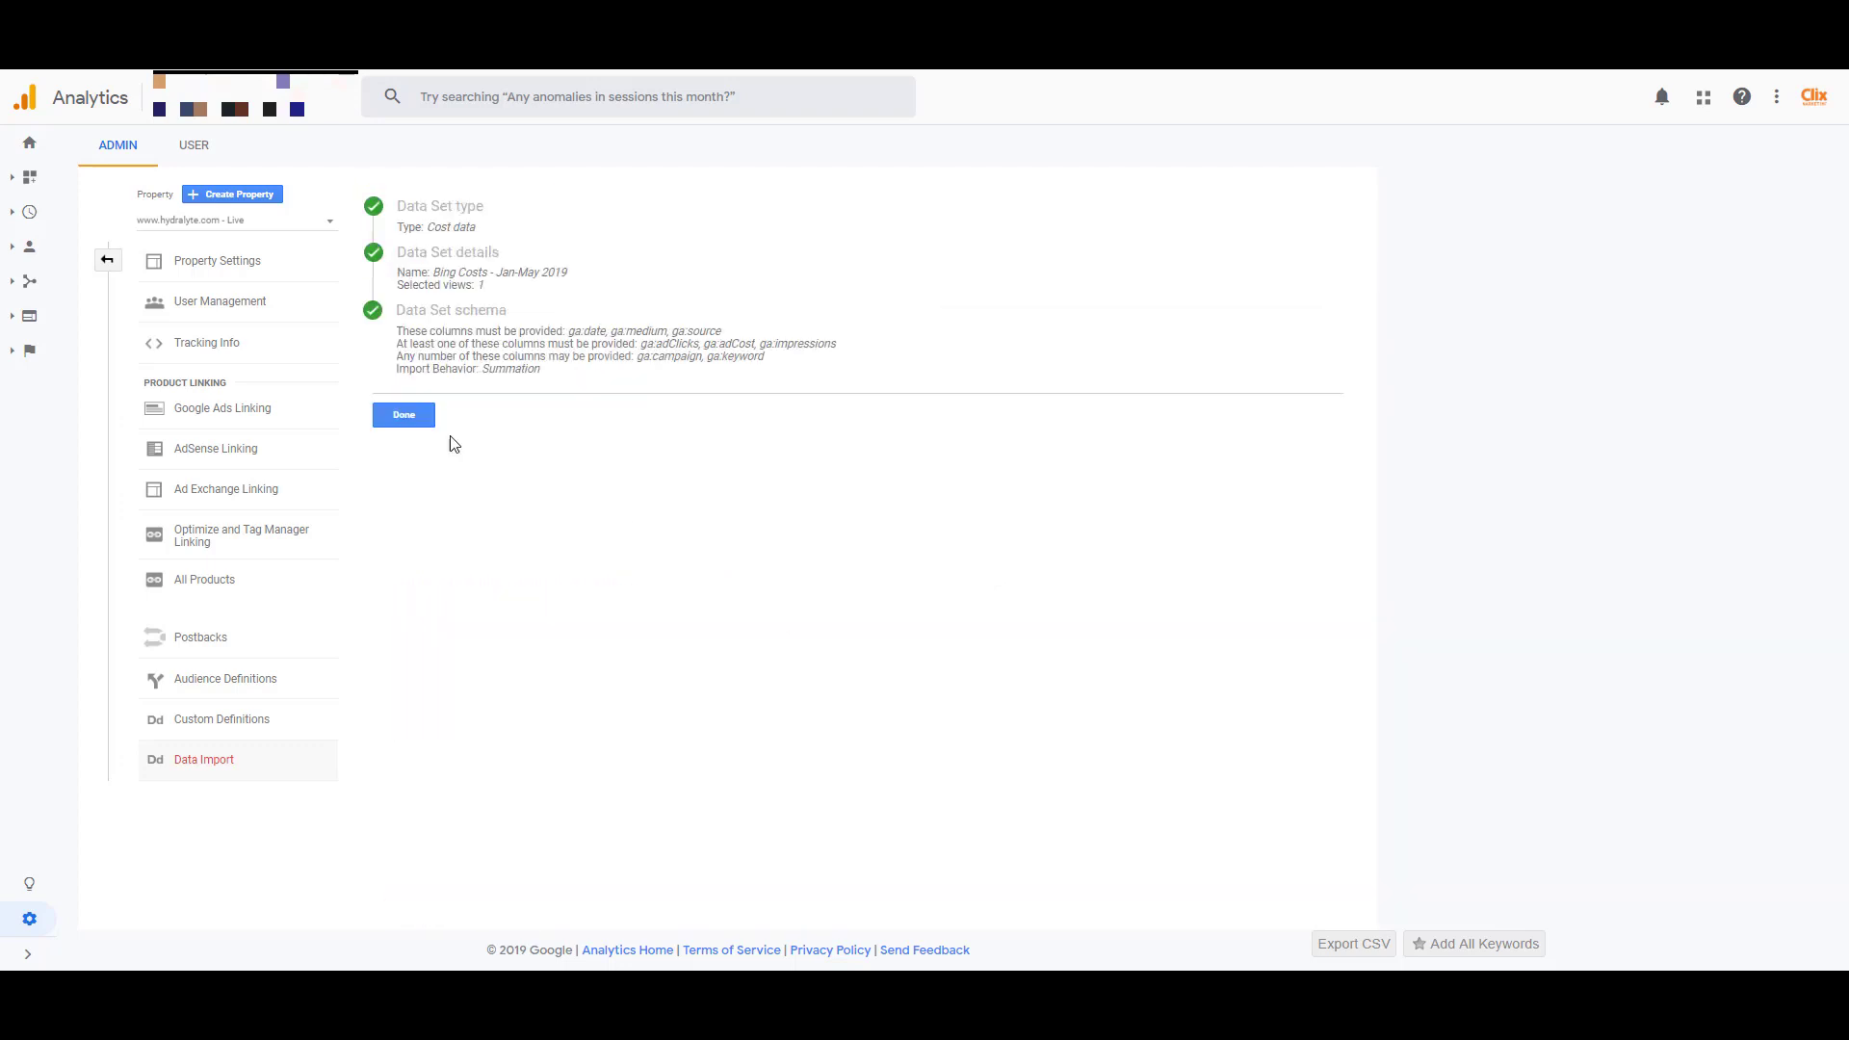
click(413, 421)
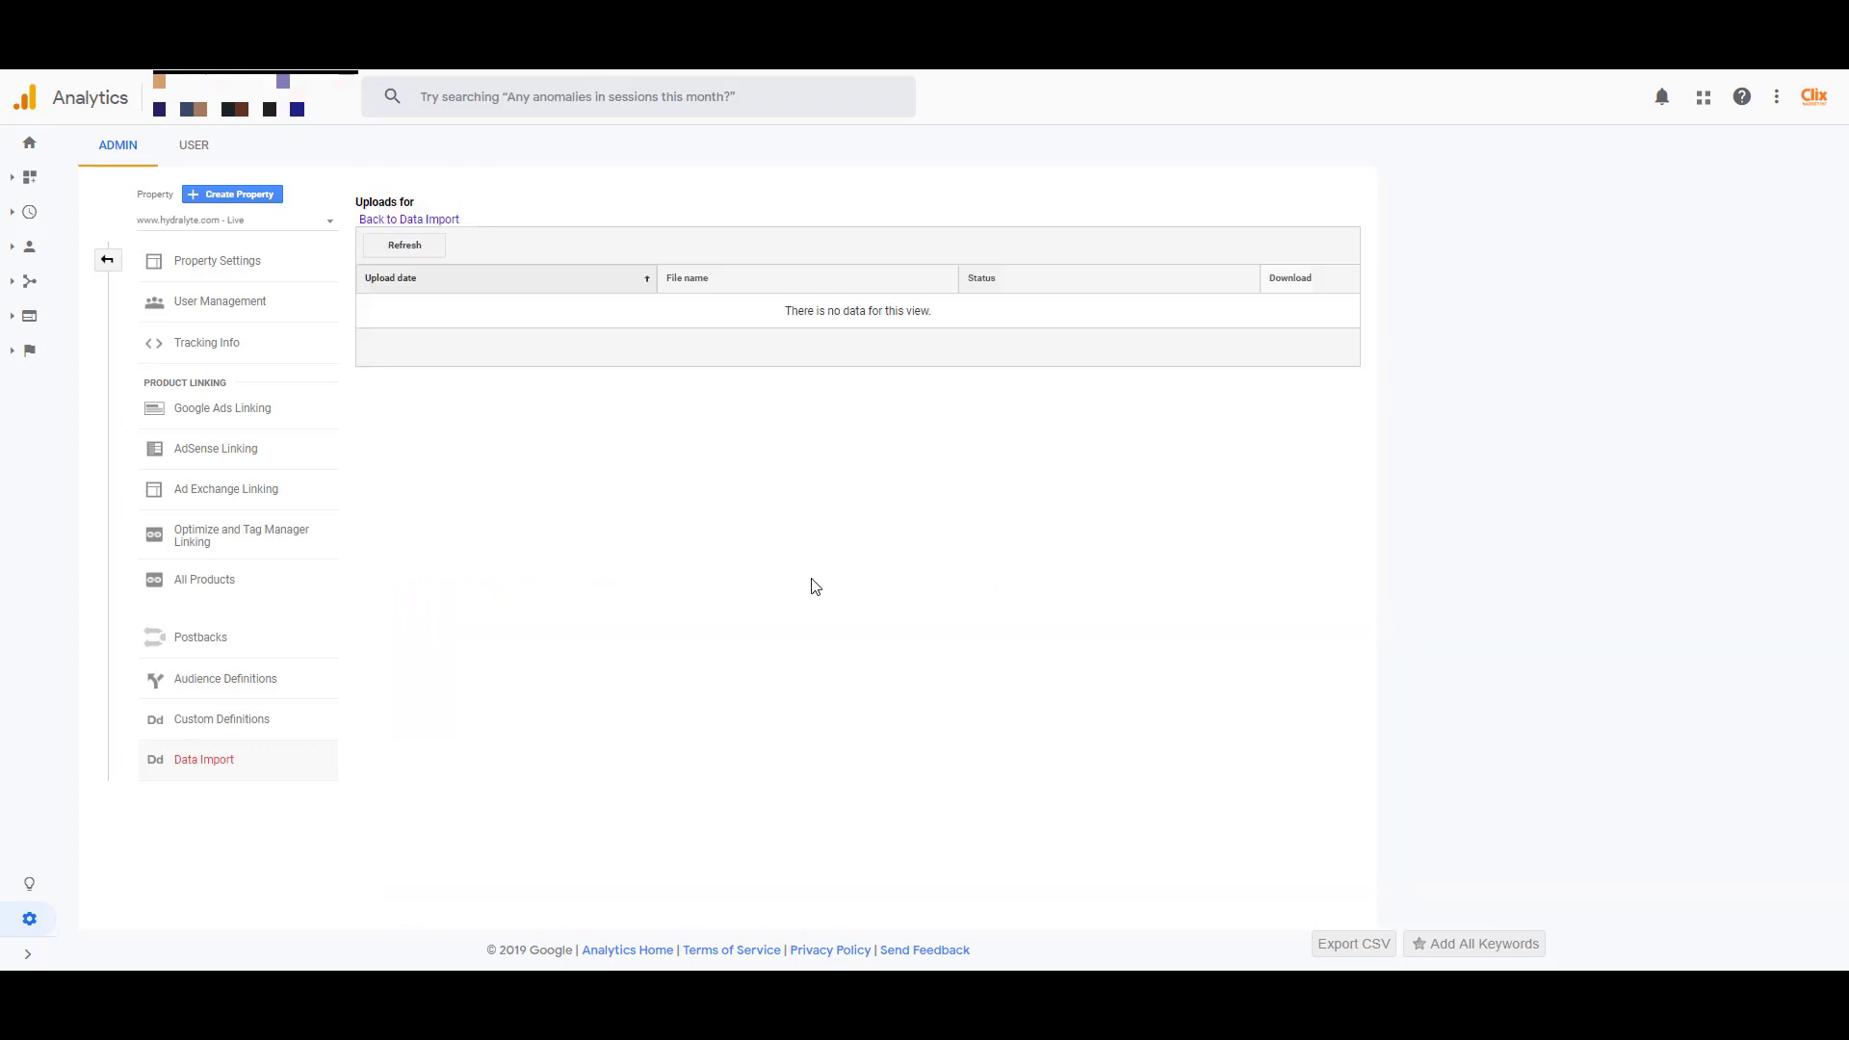
Step: Upload Cost Report.csv to the Bing Costs - Jan-May 2019 data set
click(431, 220)
click(1186, 329)
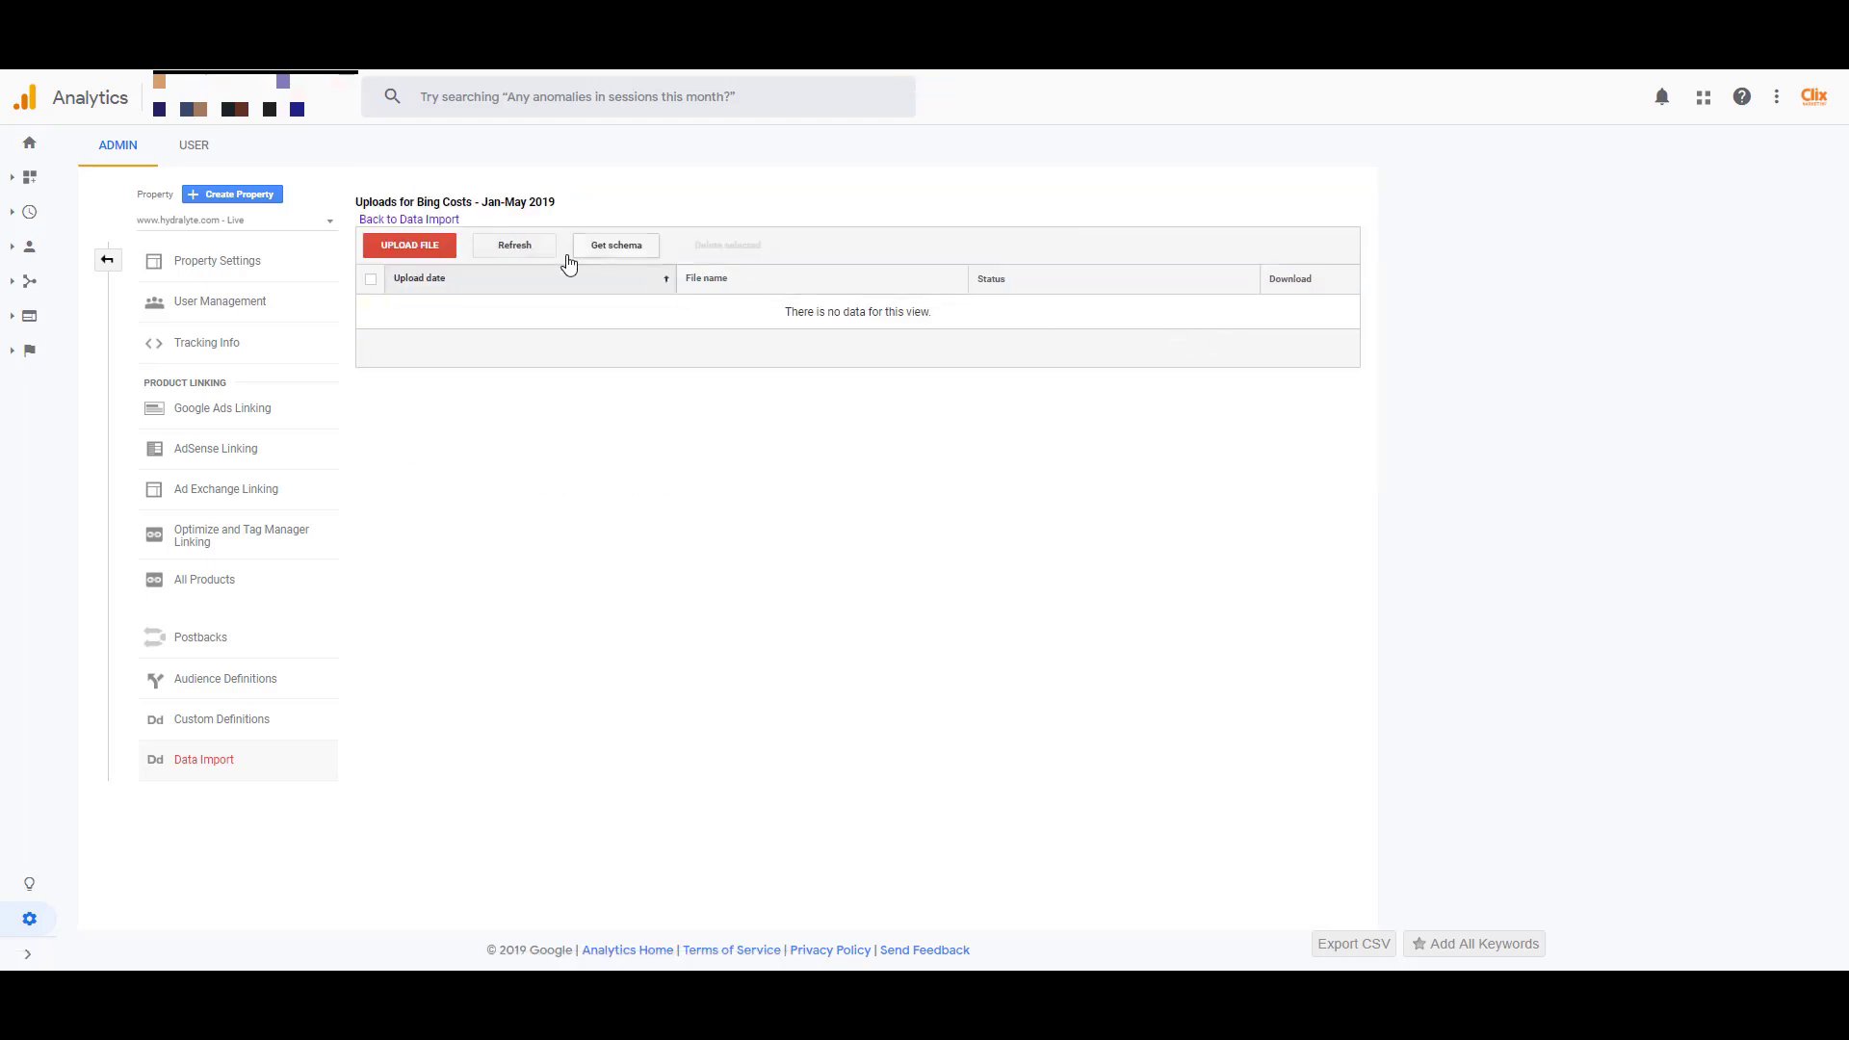
click(410, 246)
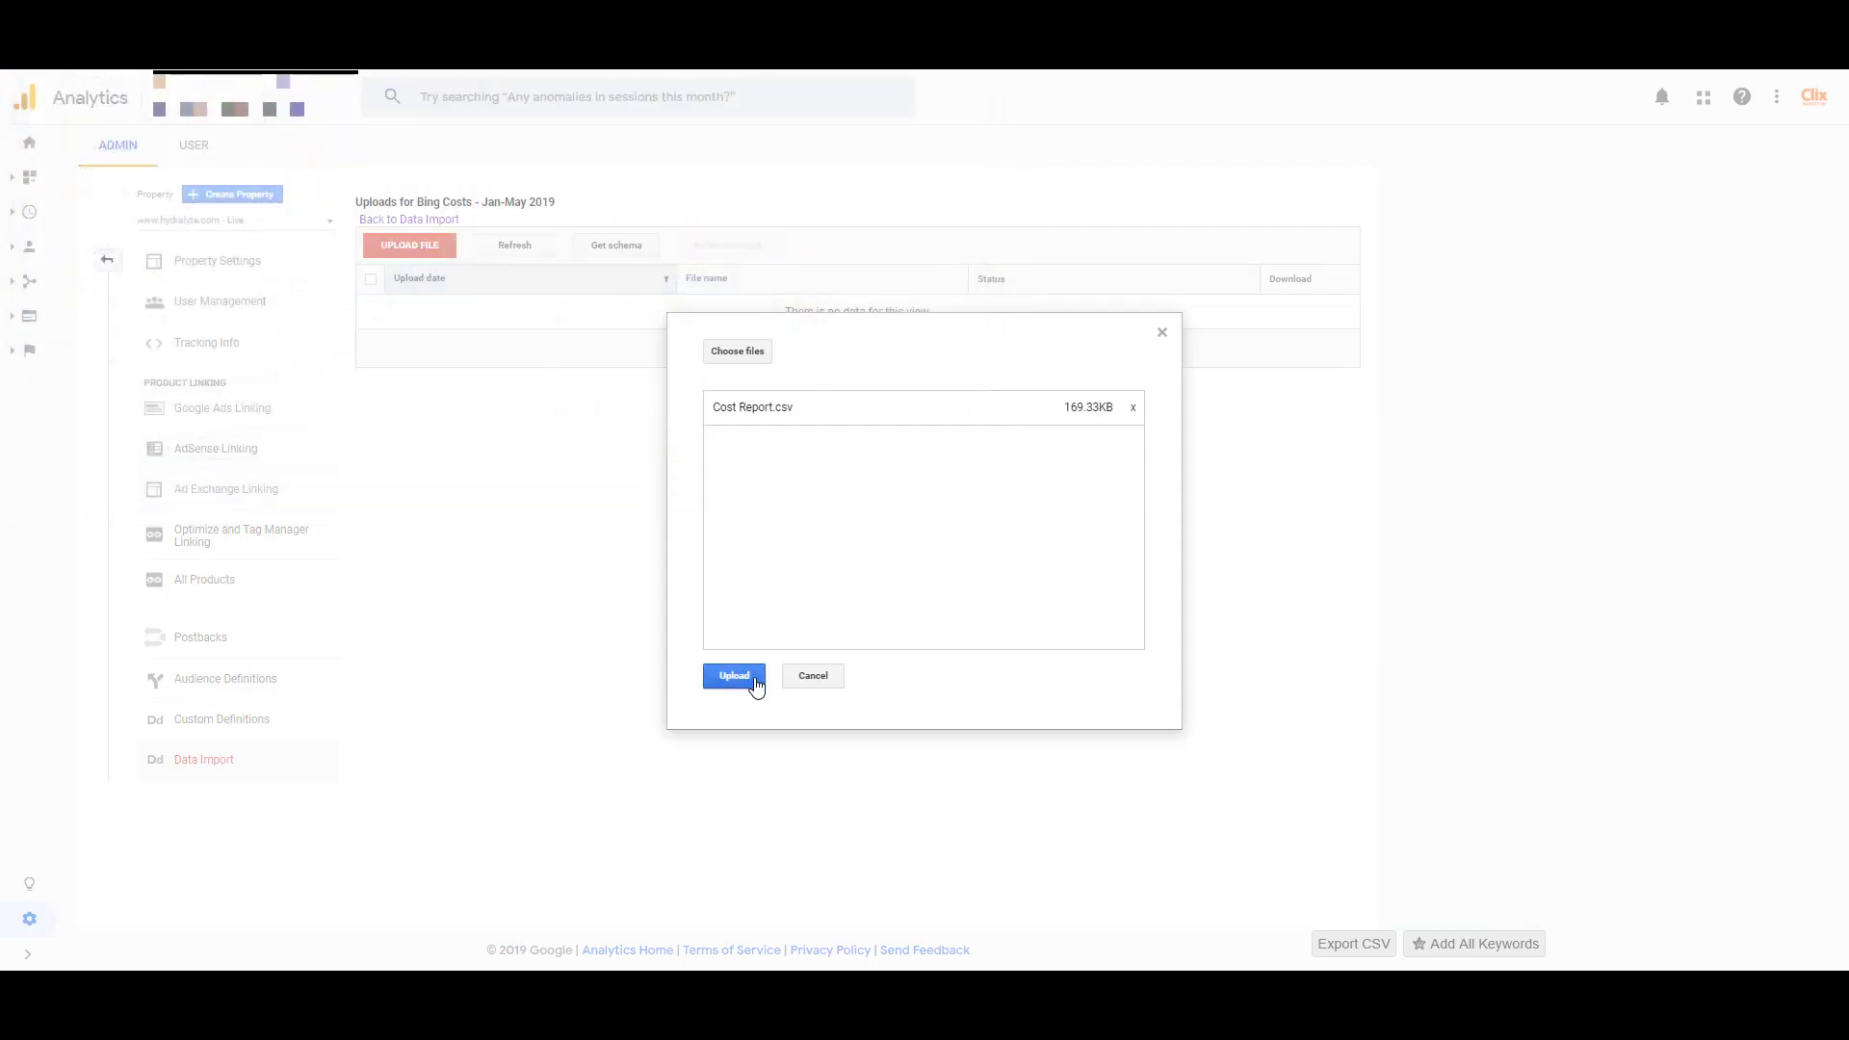
click(755, 680)
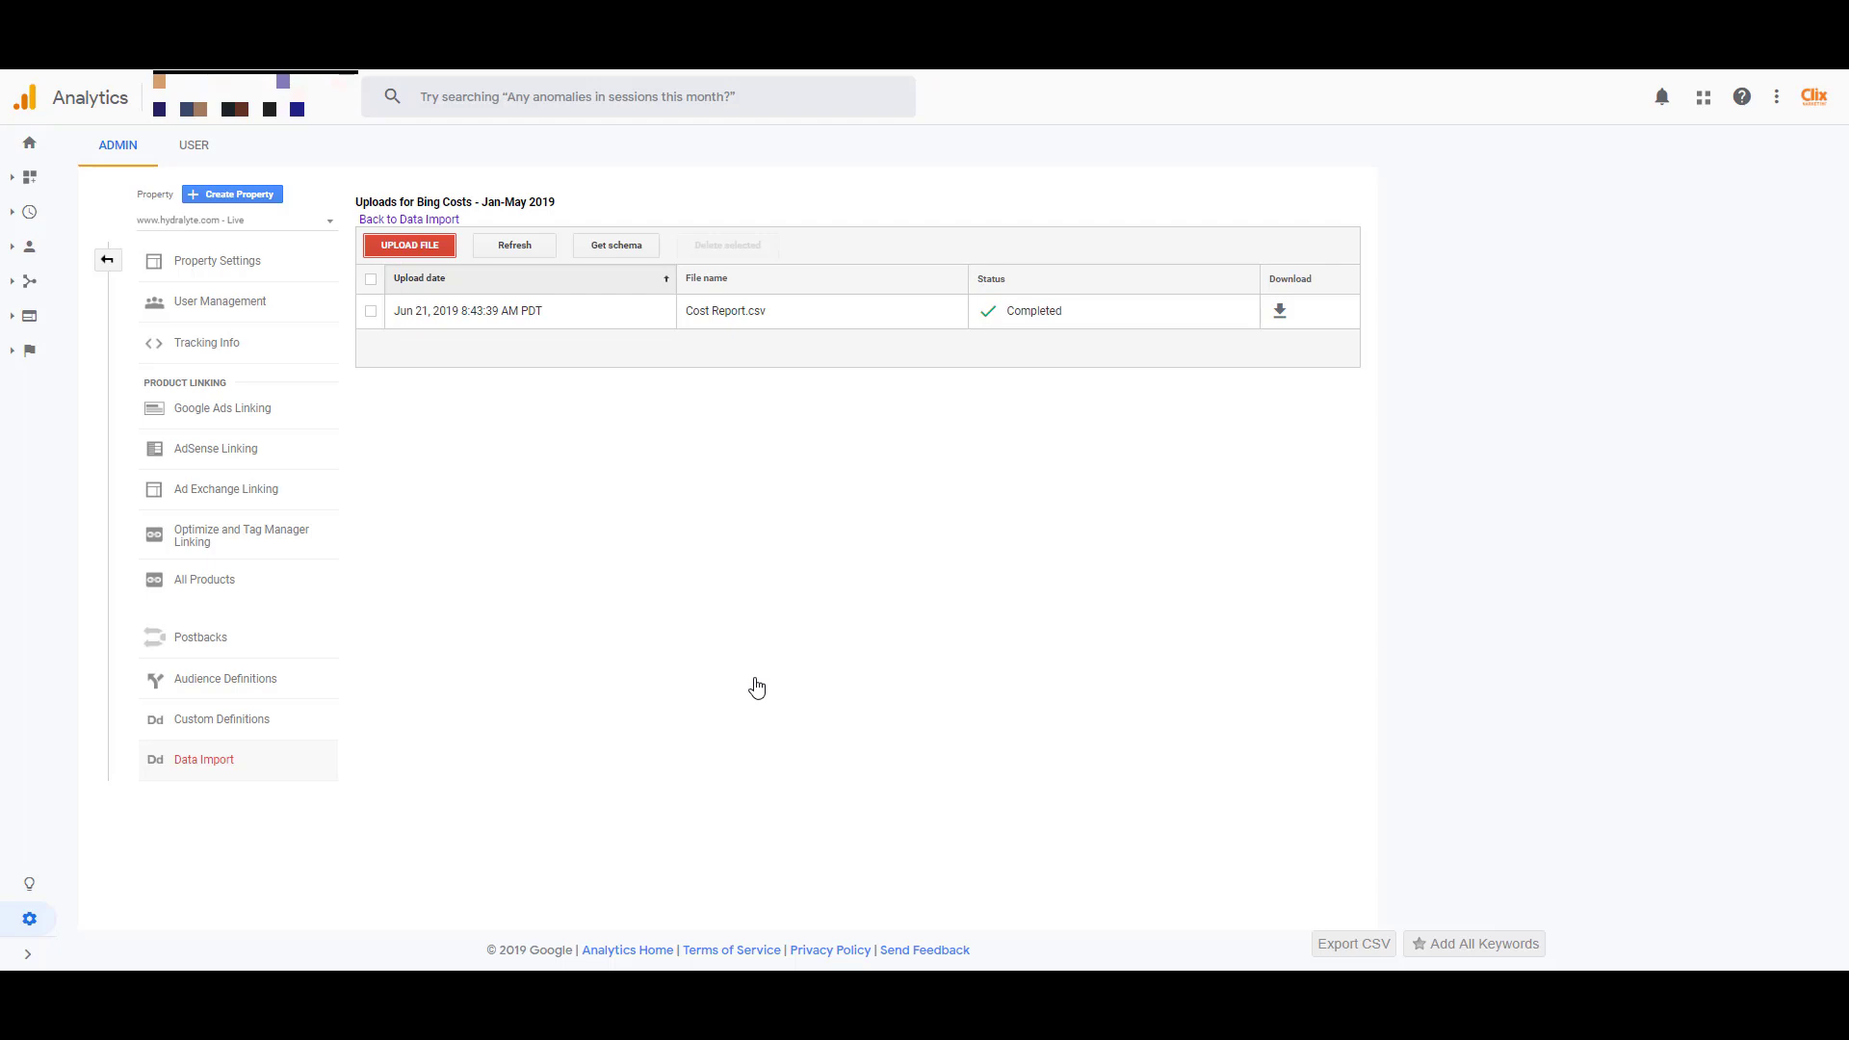
Step: Return to the Data Import list showing the Bing Costs - Jan-May 2019 data set
click(442, 220)
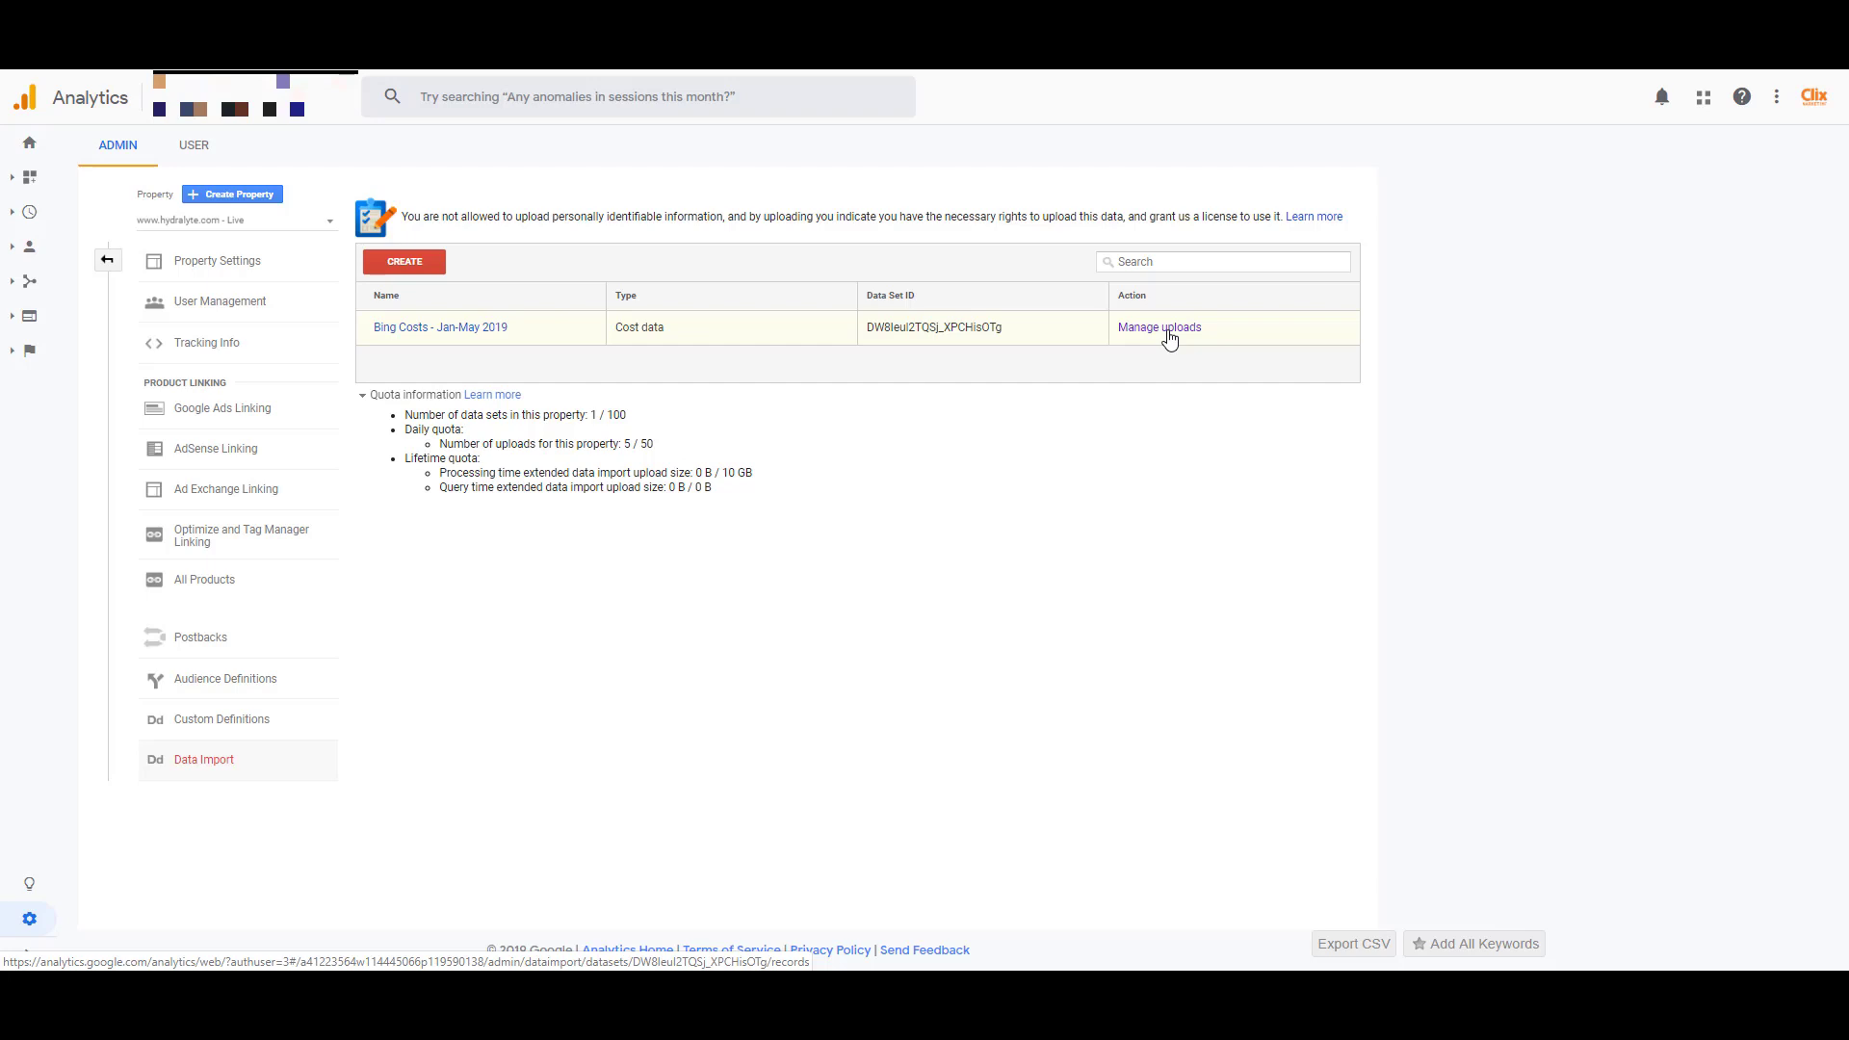
click(1162, 328)
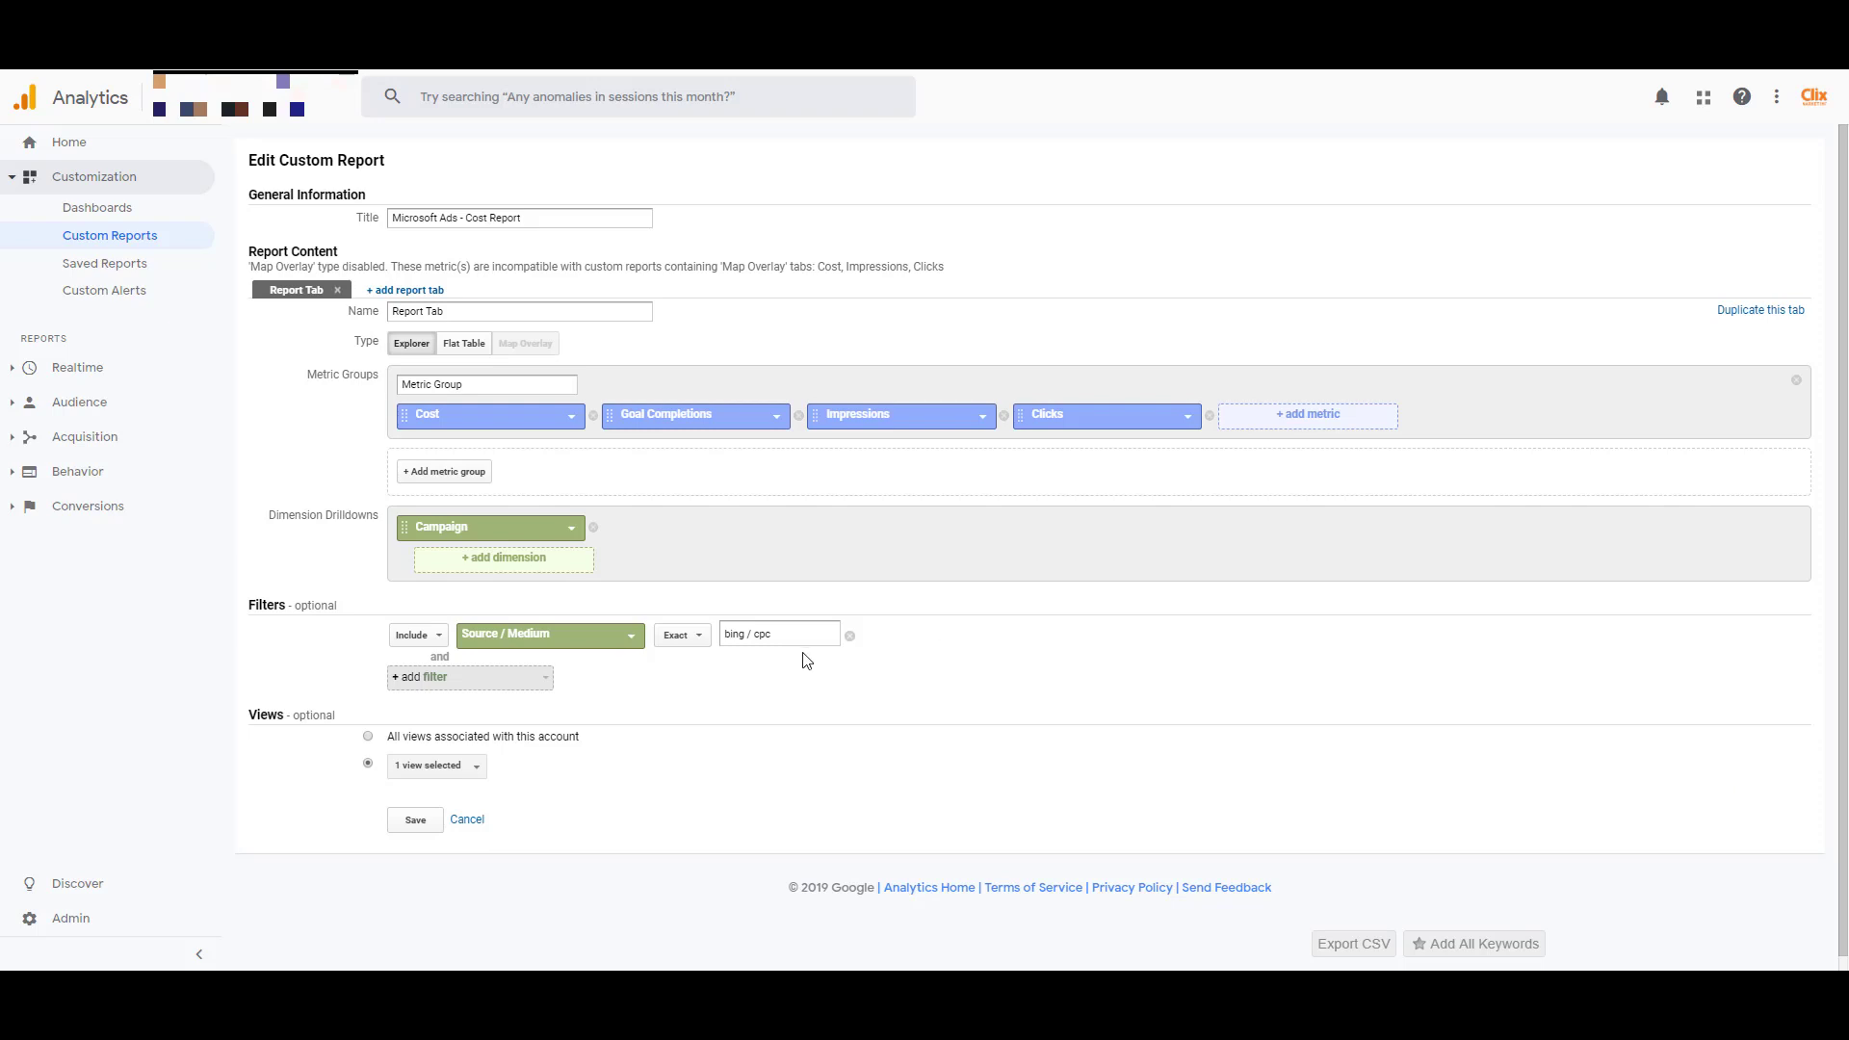
Step: Save the Microsoft Ads - Cost Report and view cost, impressions and clicks by campaign
click(430, 820)
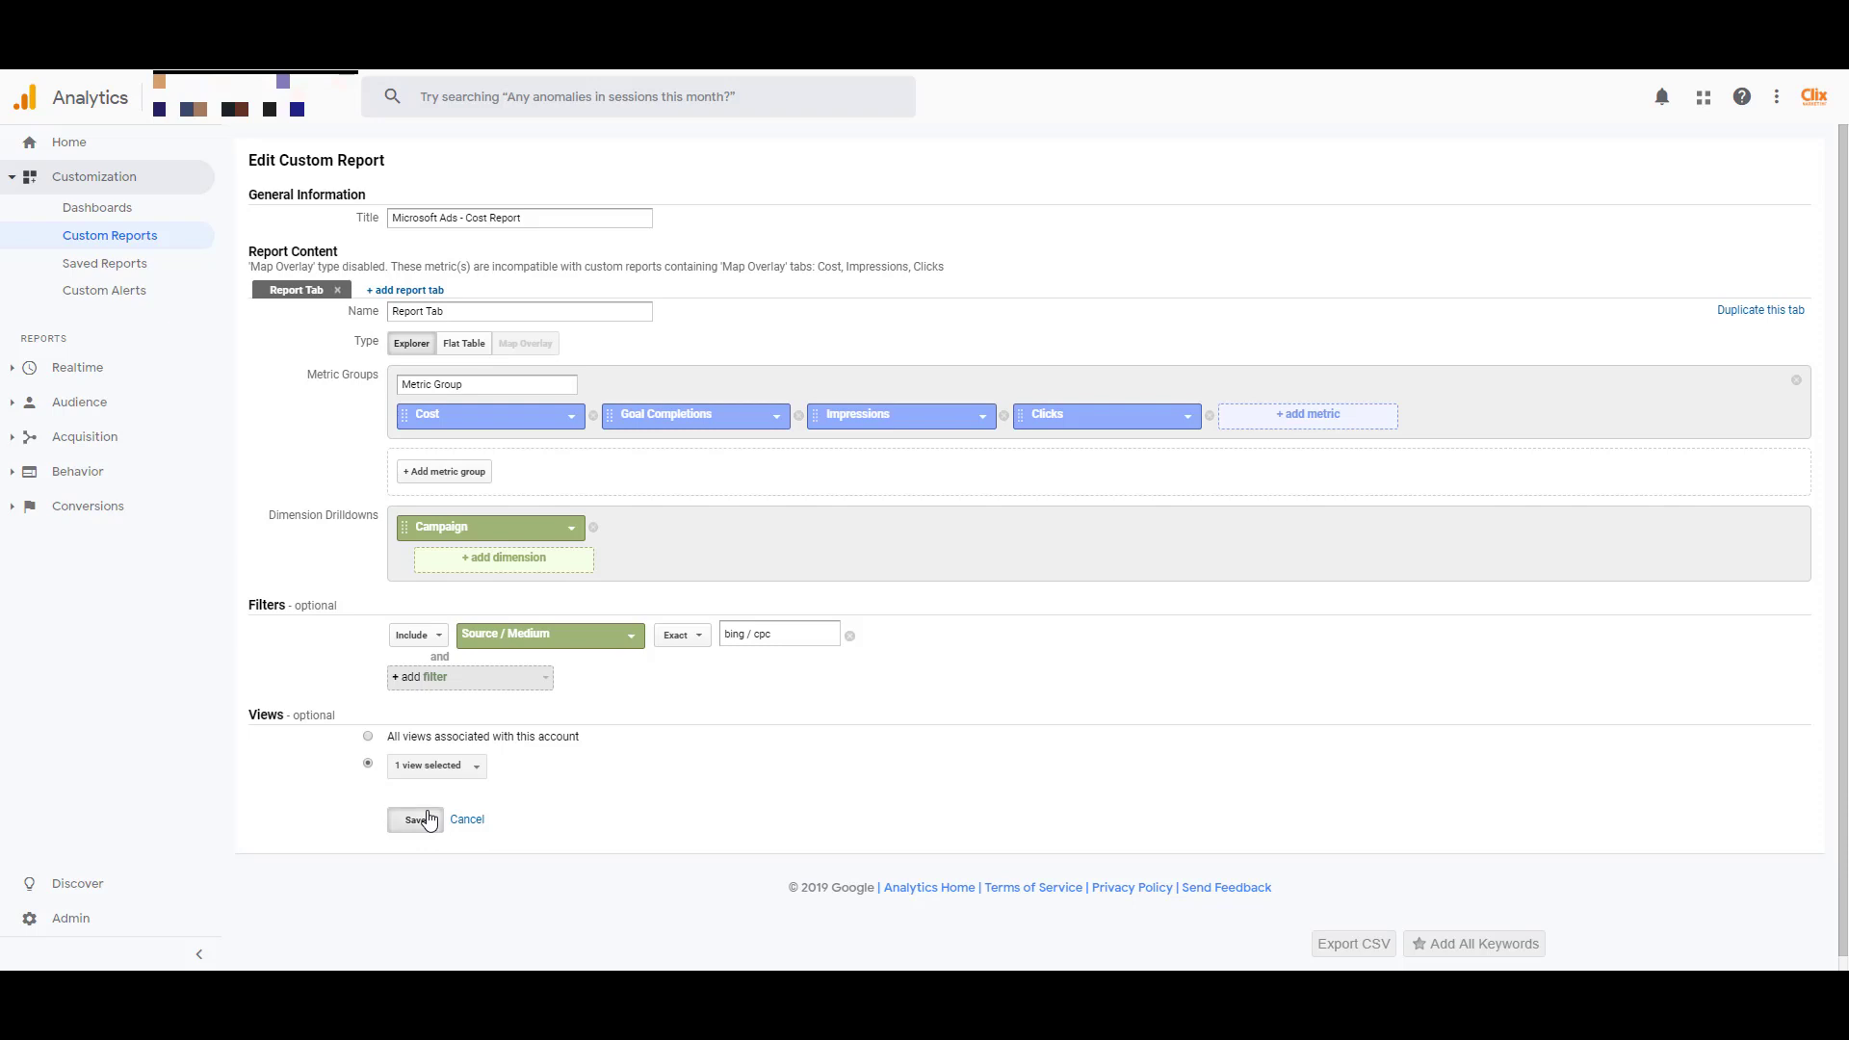